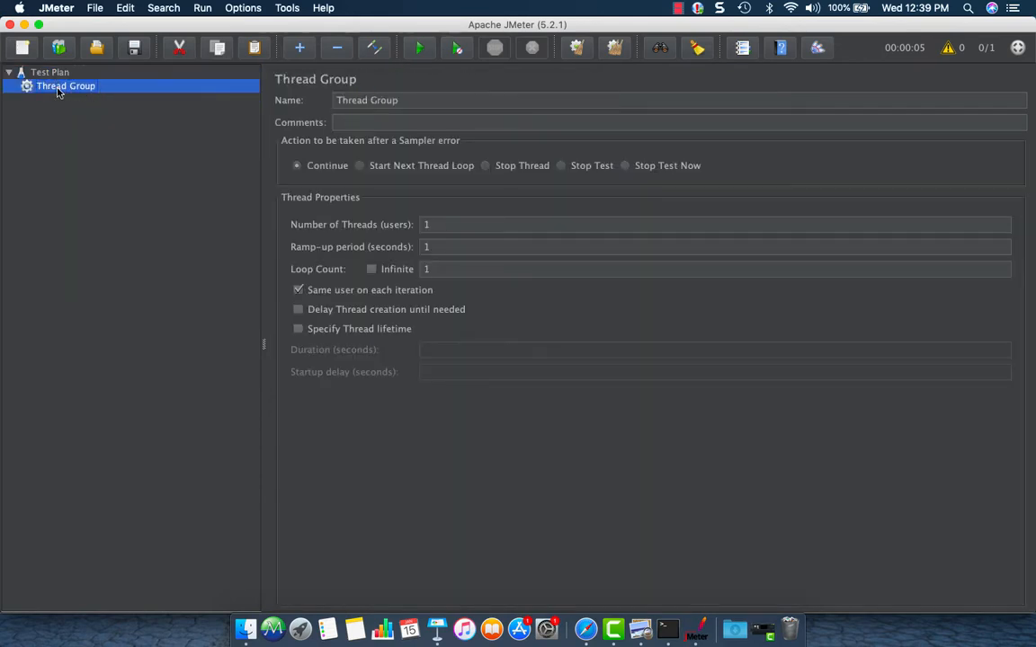
- Add an HTTP Request sampler to the Thread Group
right_click(58, 91)
mouse_move(144, 99)
mouse_move(310, 101)
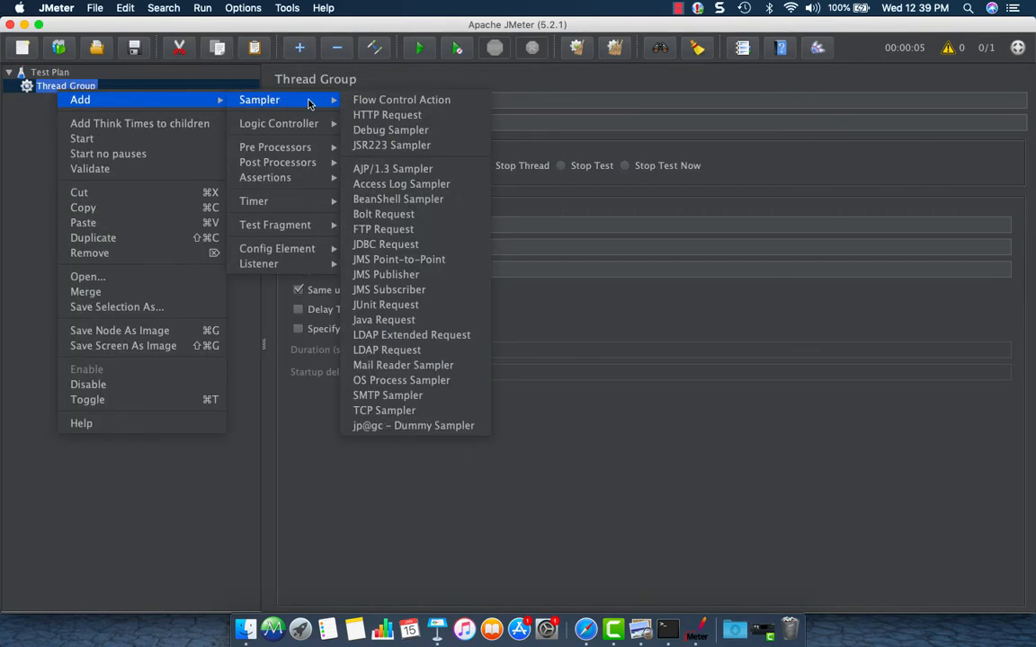
click(400, 117)
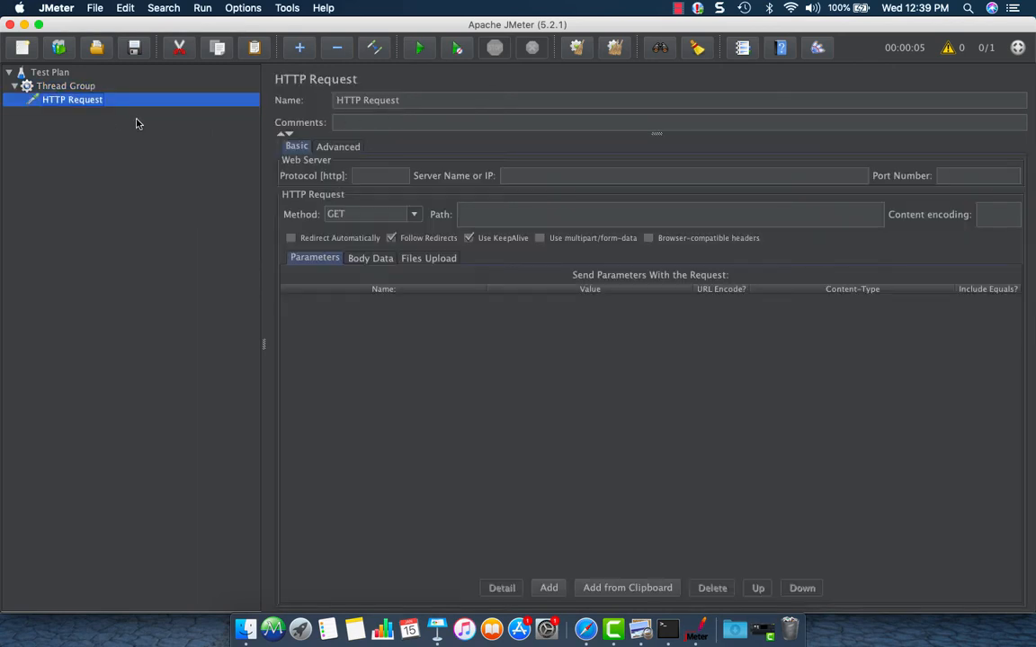
- Add a View Results Tree listener to the Thread Group
right_click(79, 93)
mouse_move(104, 99)
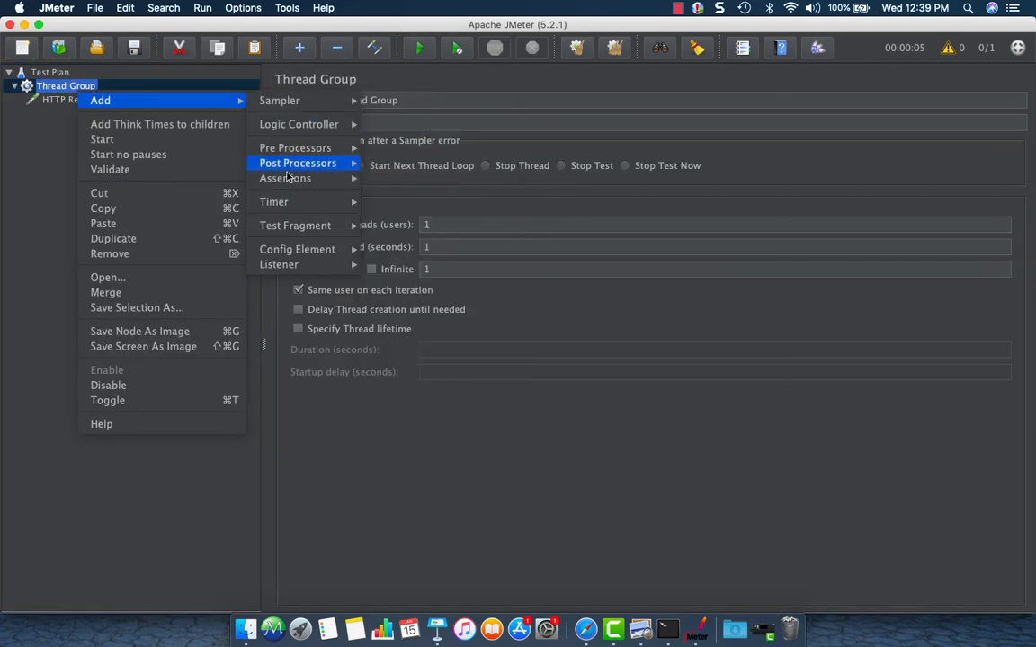
mouse_move(279, 266)
click(384, 265)
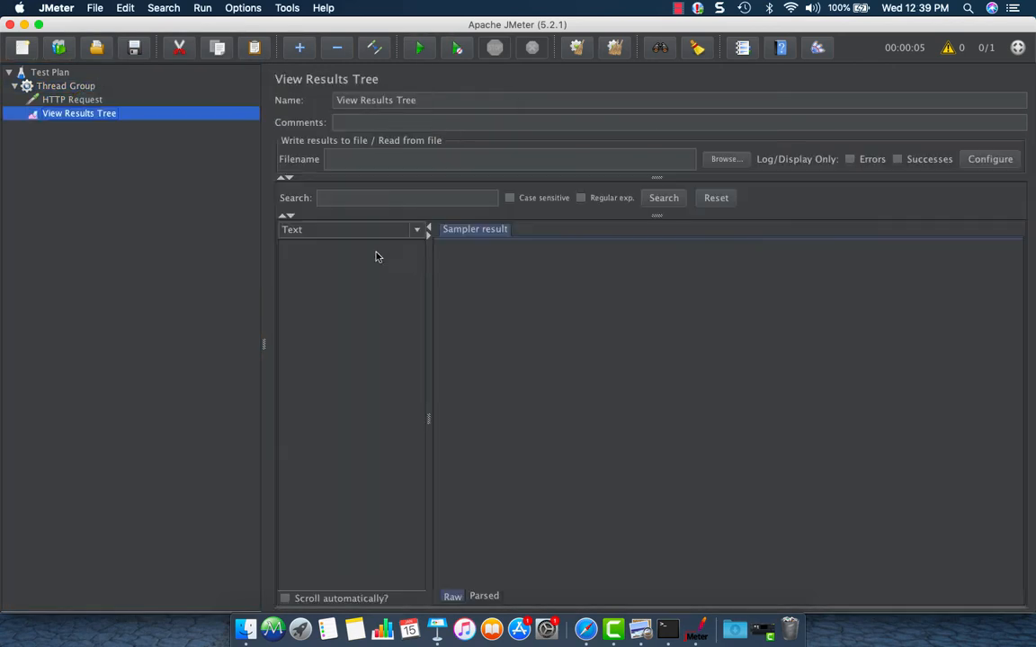
- Save the test plan in the jmeter/testPlans folder as TestPlan_Examples_JMeterVariables
click(135, 46)
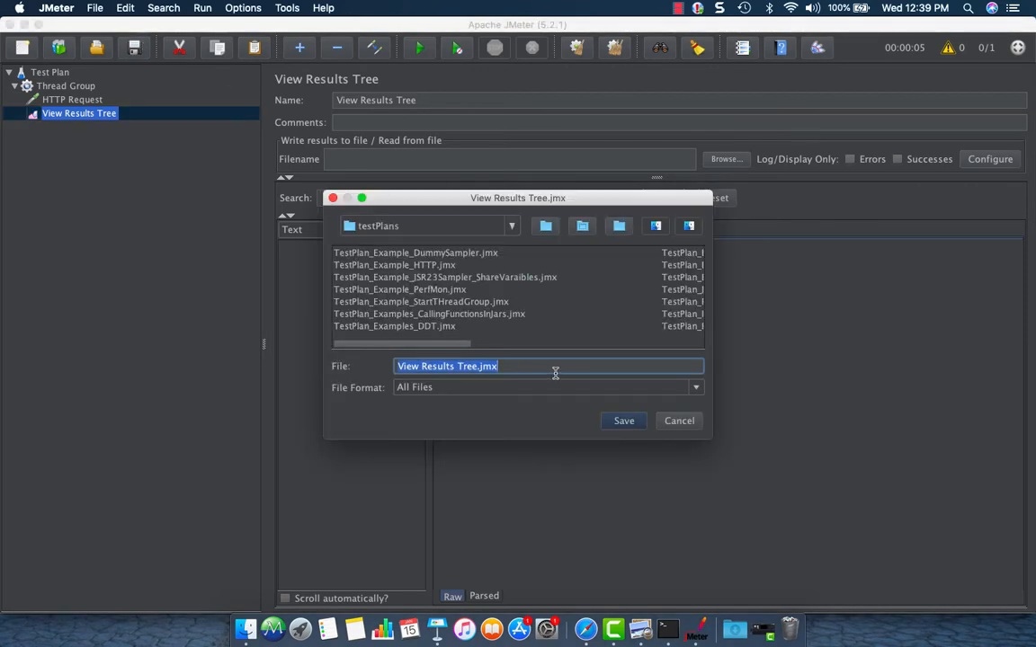
click(396, 226)
click(409, 296)
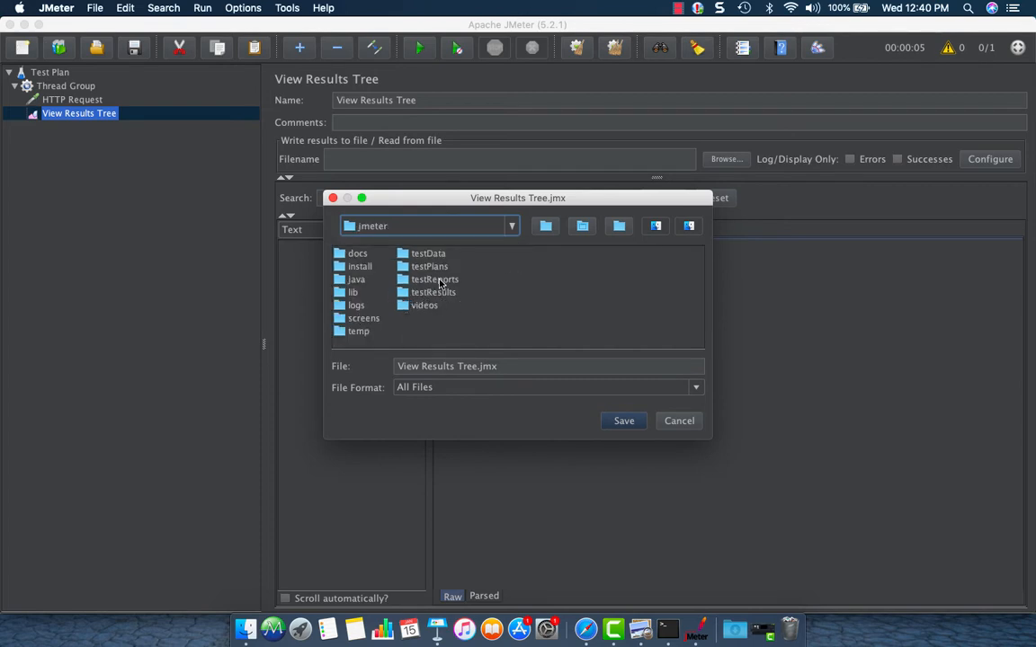
double_click(404, 266)
click(505, 366)
key(super+a)
text(TestPlan_)
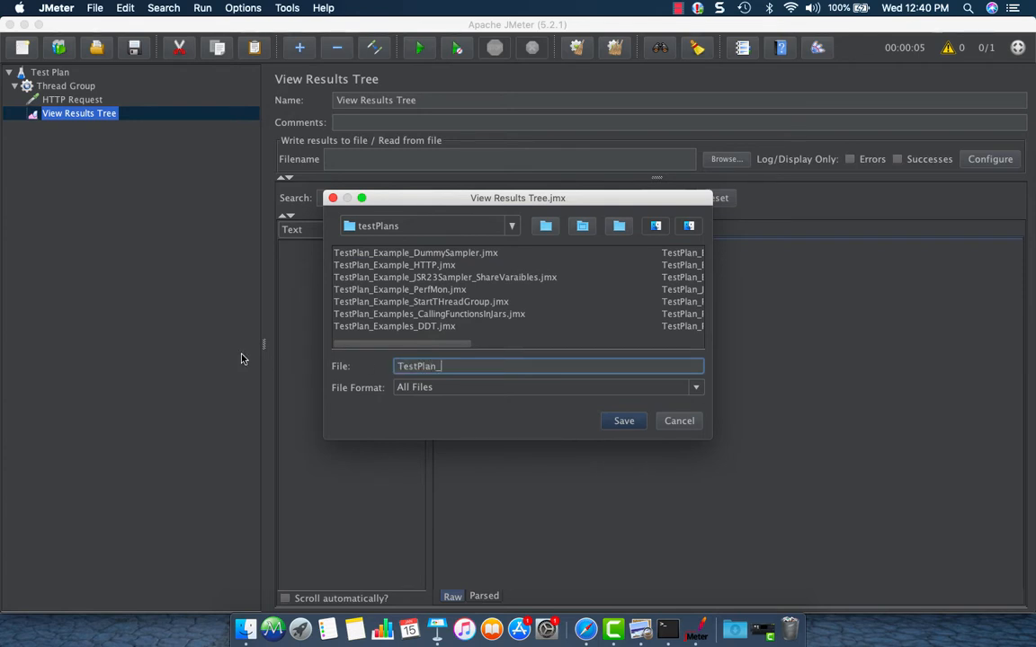
text(Examples_JMeterVariables)
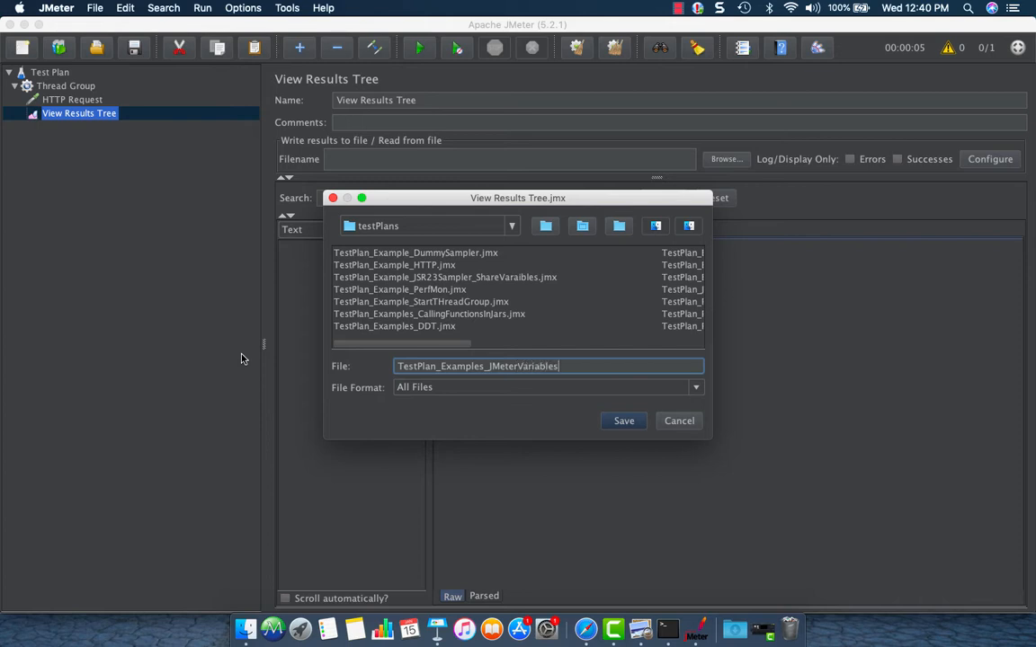
click(624, 421)
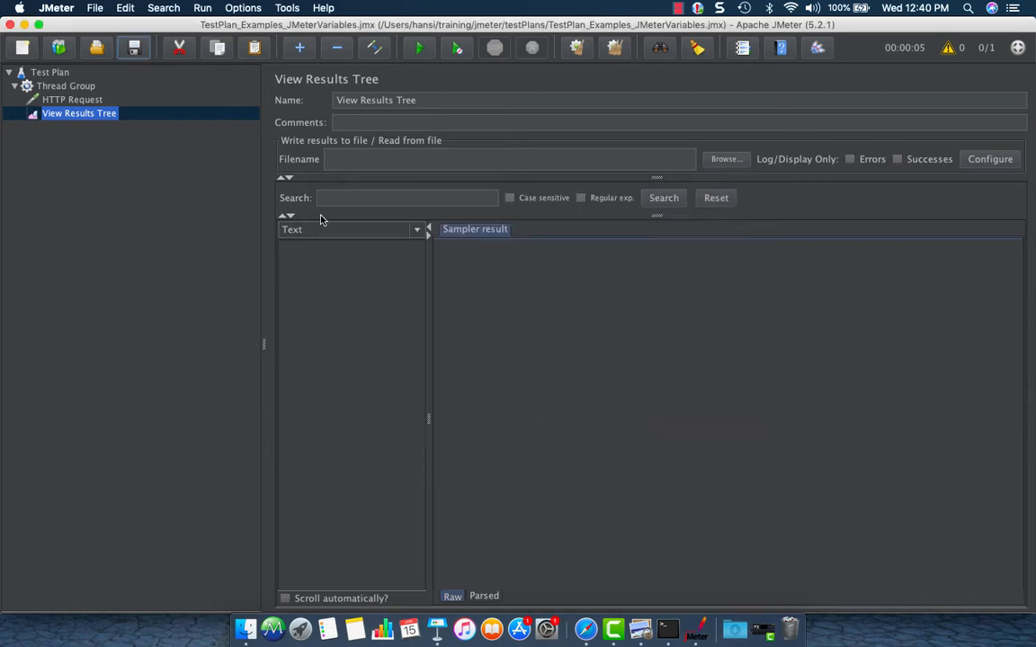
- Add two copies of the HTTP Request to the Thread Group and move View Results Tree below all the requests
click(79, 85)
click(81, 99)
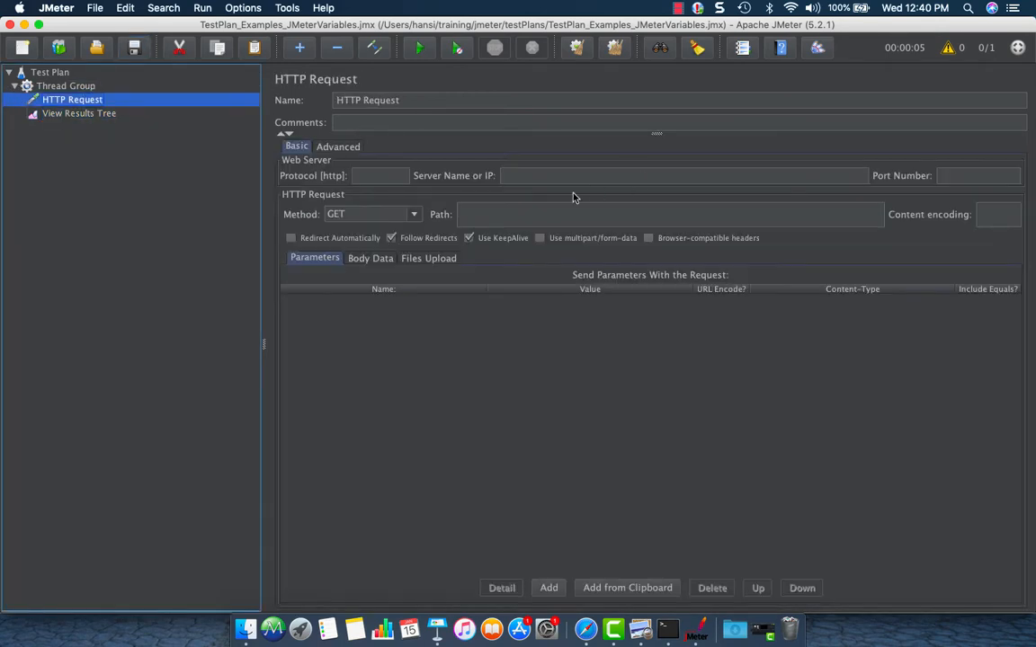
click(546, 176)
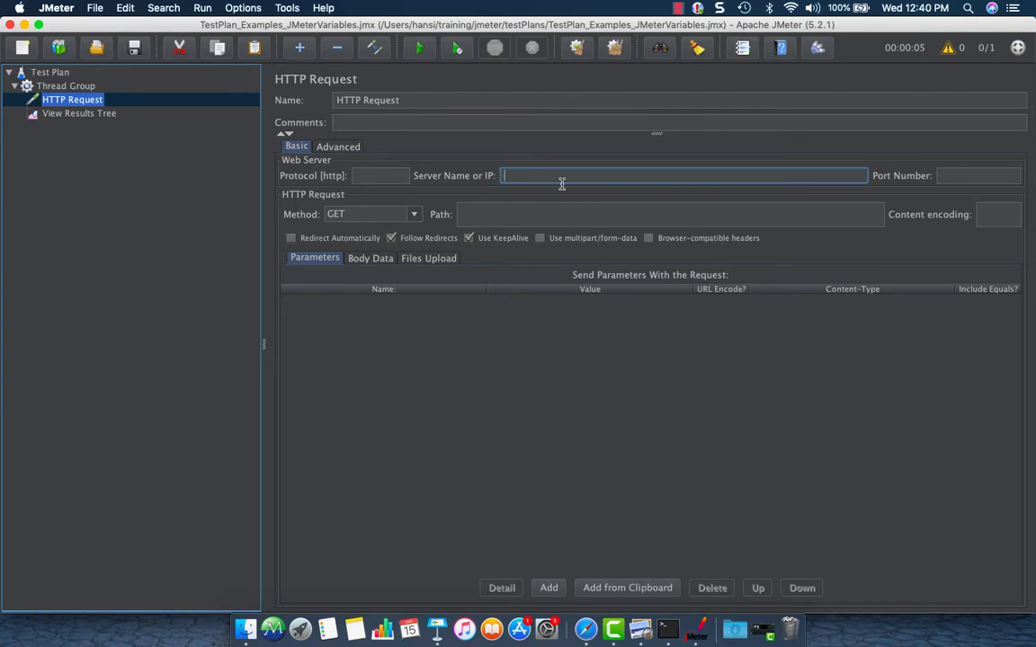
click(75, 87)
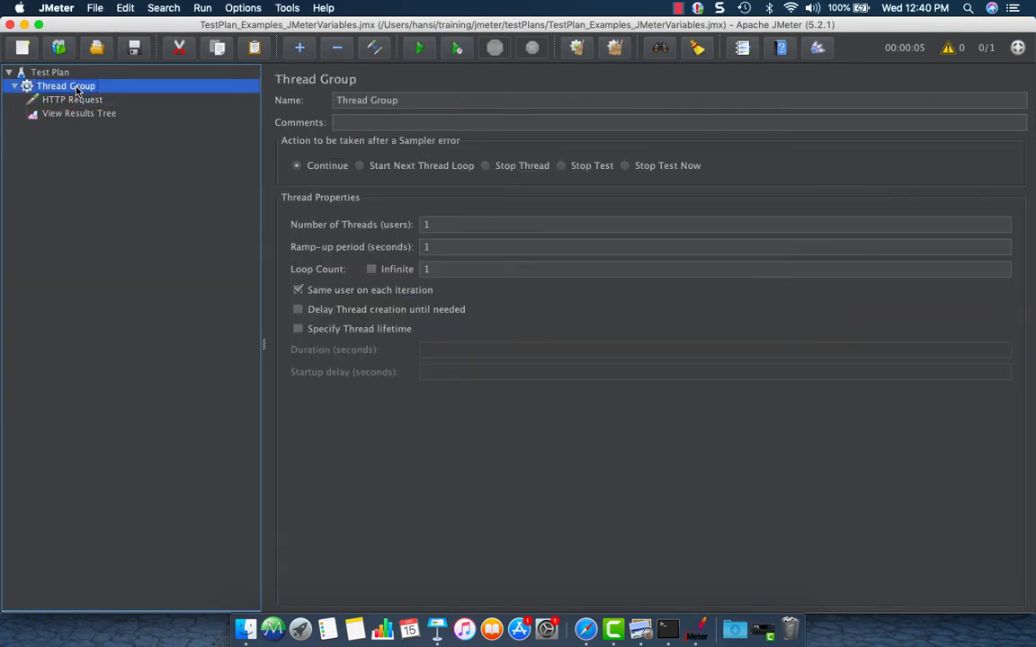
key(super+v)
key(super+v)
click(72, 115)
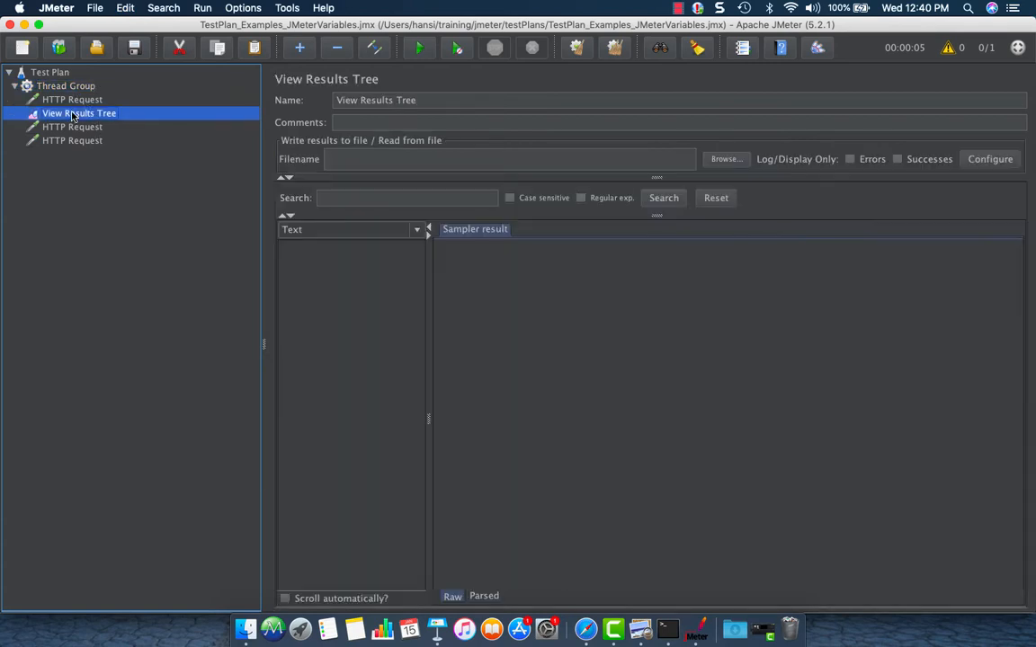
mouse_move(74, 117)
mouse_down()
mouse_move(79, 154)
mouse_move(72, 115)
mouse_move(74, 126)
mouse_up()
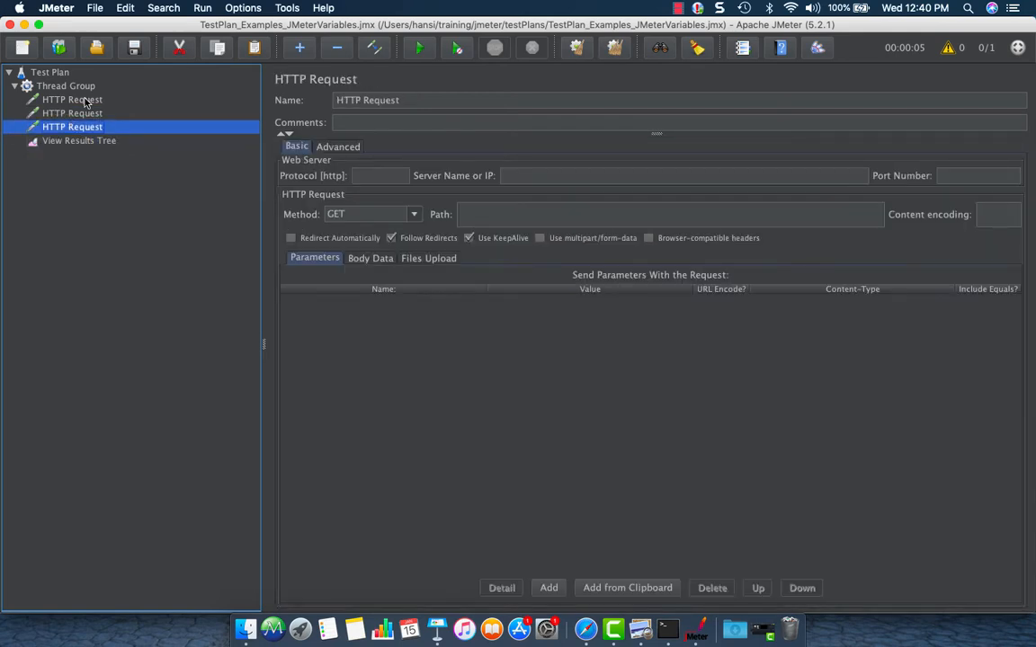
click(78, 96)
click(81, 114)
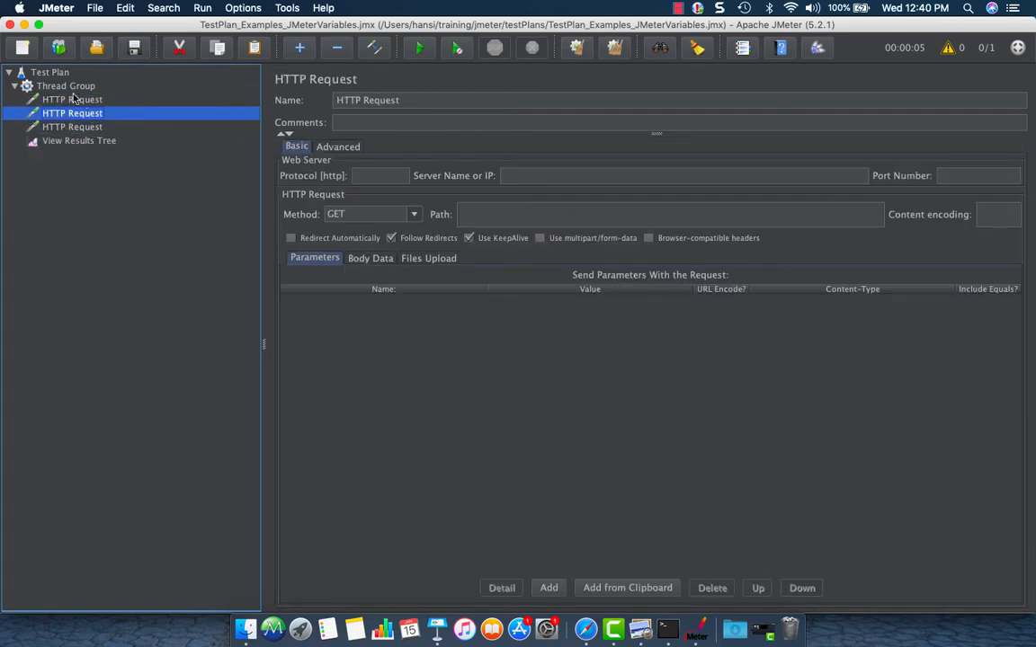
- Add a user defined variable HOST with the value jmeter.apache.org to the Test Plan
click(56, 72)
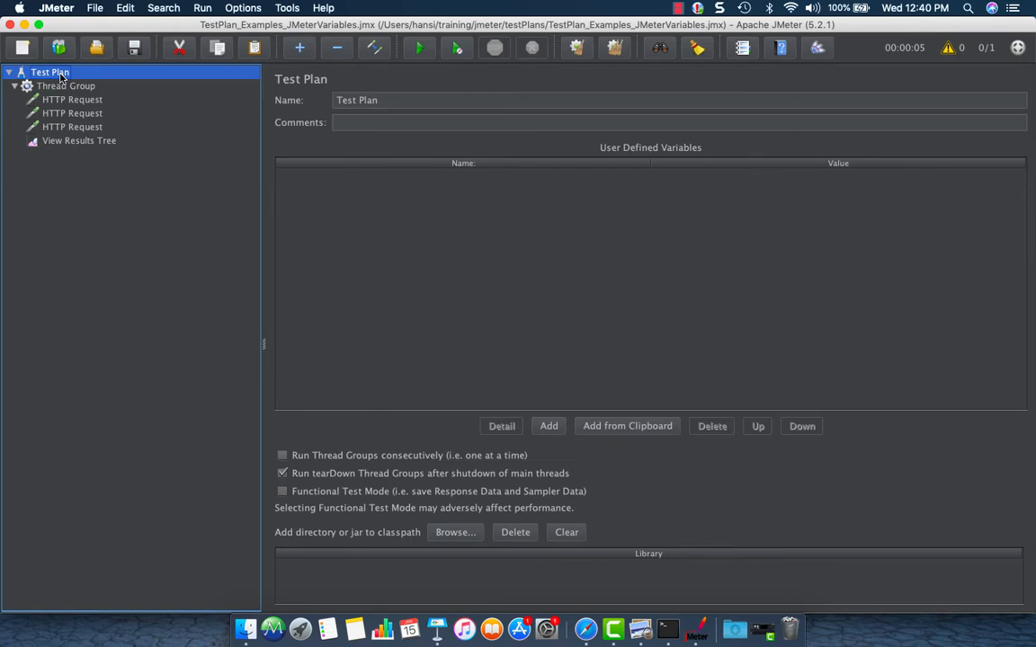
click(550, 427)
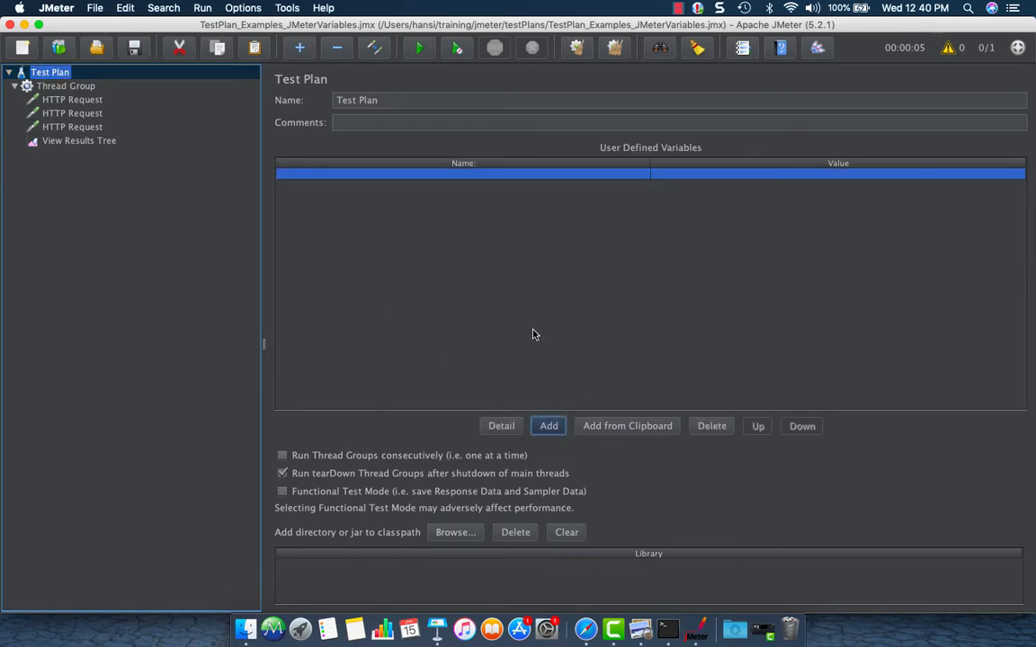
double_click(456, 174)
text(HOST)
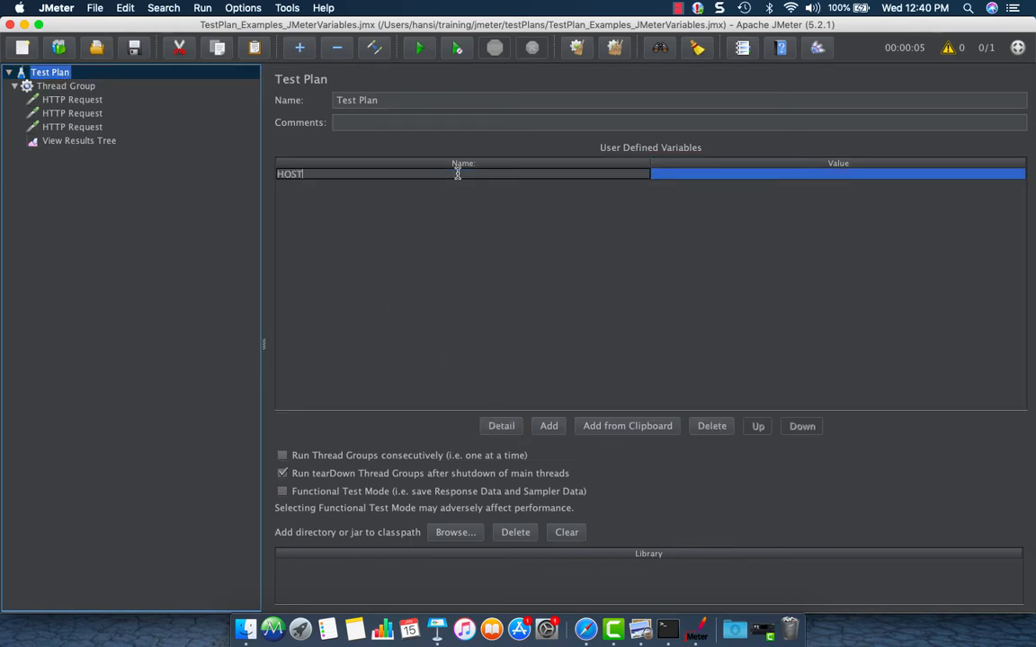
double_click(690, 174)
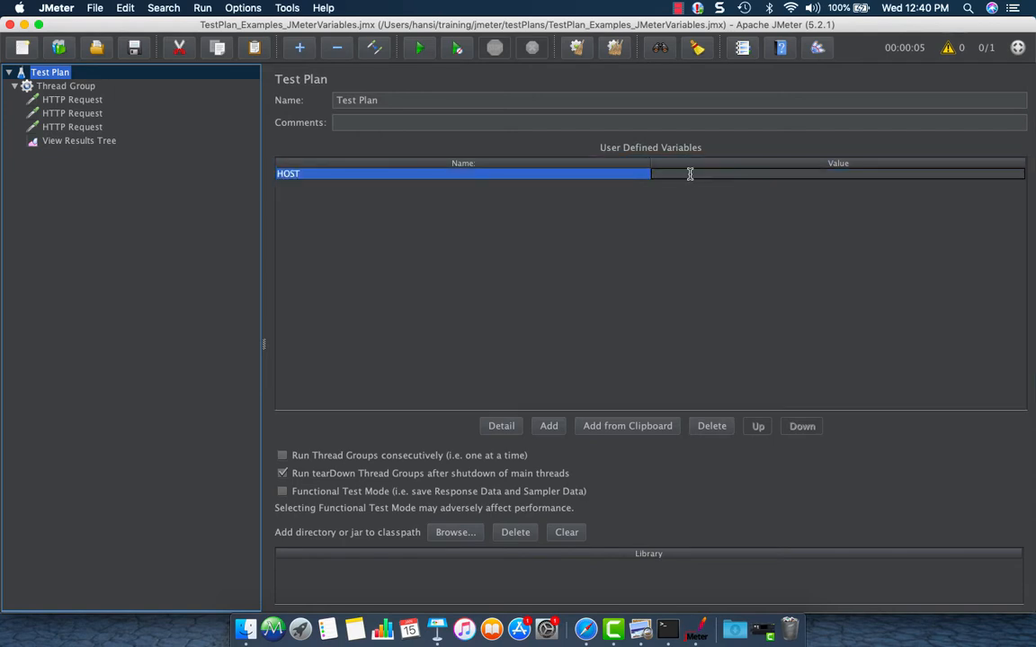
text(jmeter.apache.org)
- Rename the first HTTP Request as "HTTP Request : Access the home page"
click(62, 99)
click(431, 102)
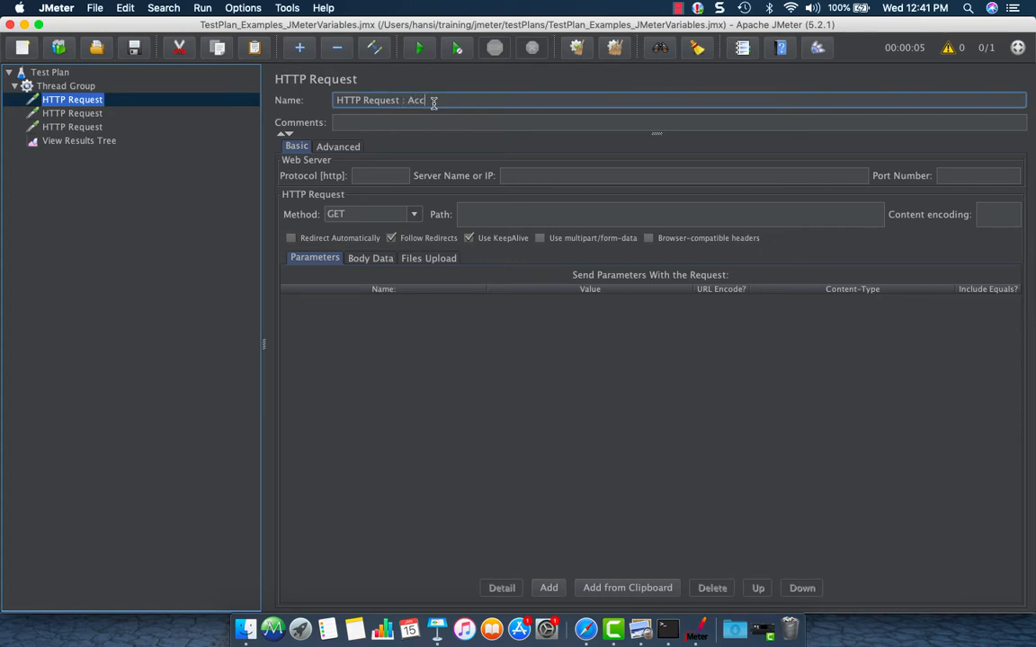
text(: Access the home page)
click(548, 175)
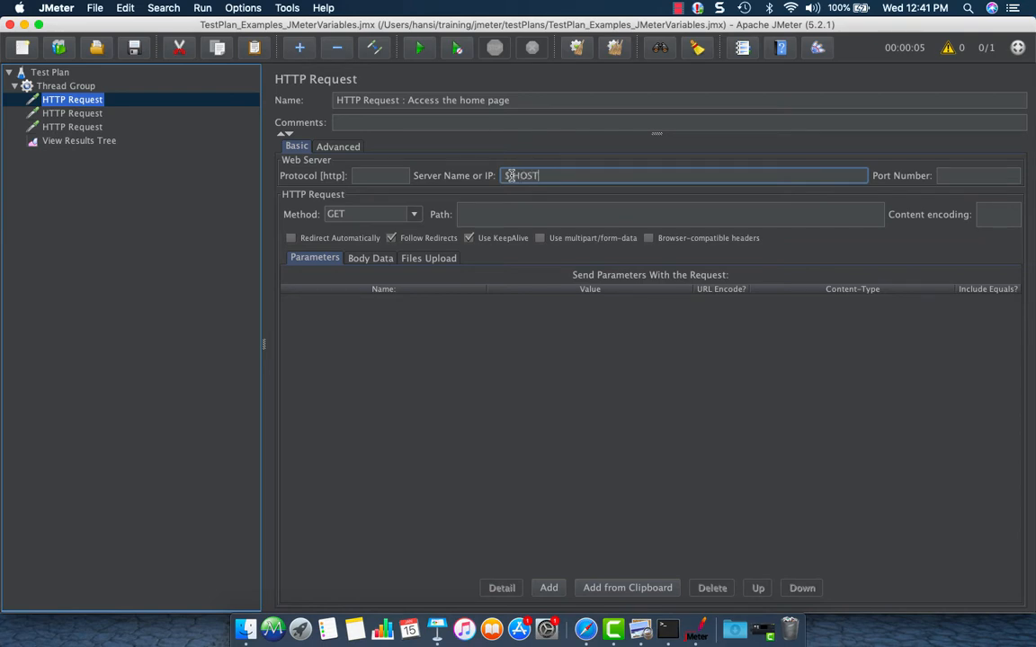
drag(612, 176, 474, 171)
key(BackSpace)
- Add an HTTP Request Defaults config element to the Thread Group
right_click(77, 86)
mouse_move(102, 103)
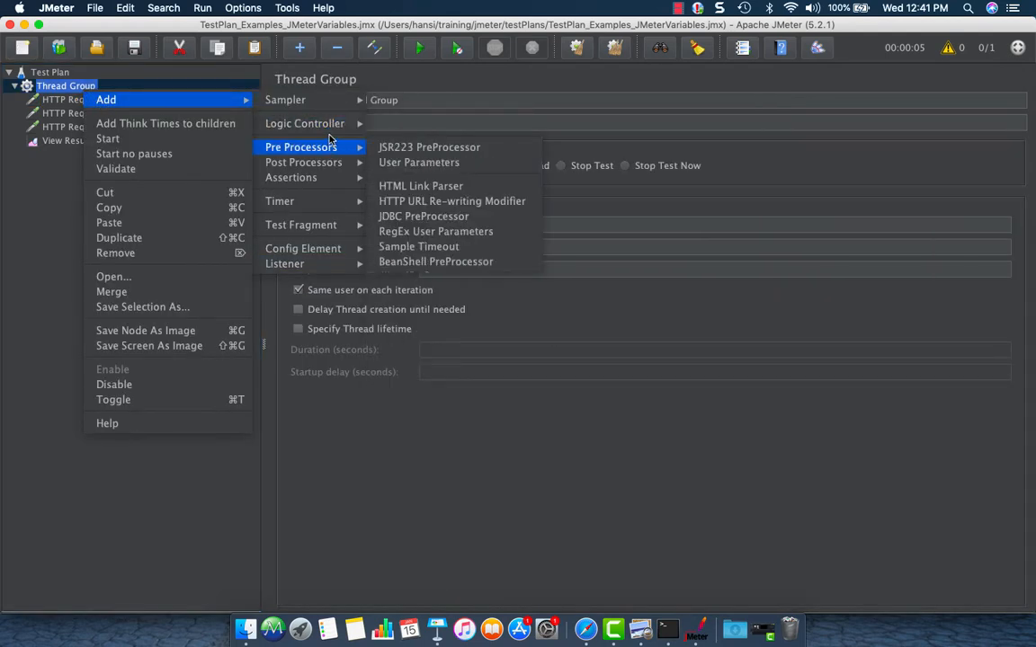
mouse_move(321, 241)
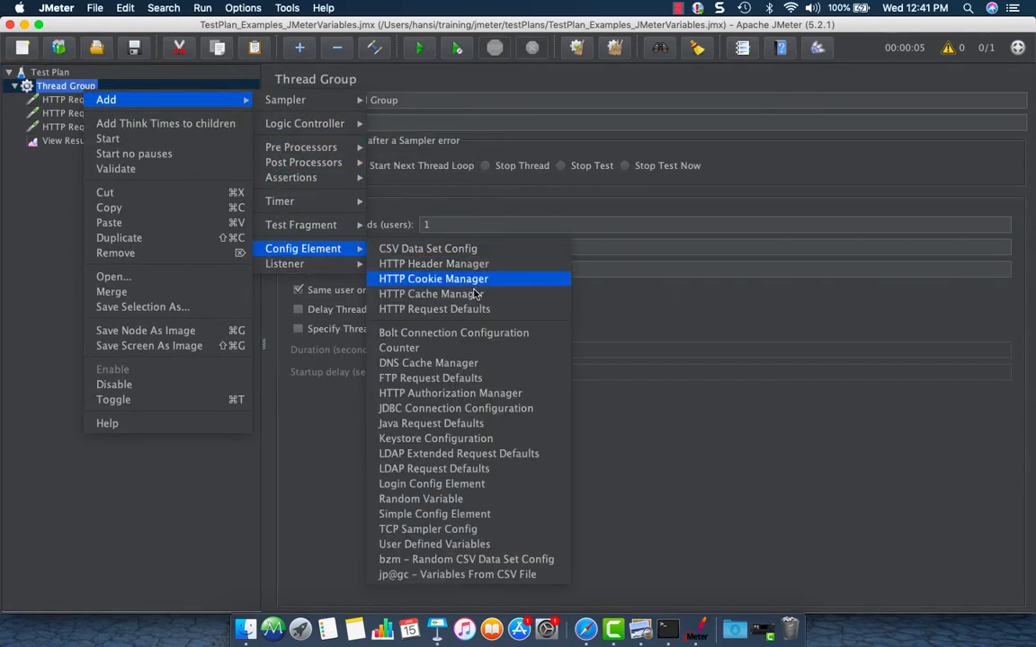
click(468, 311)
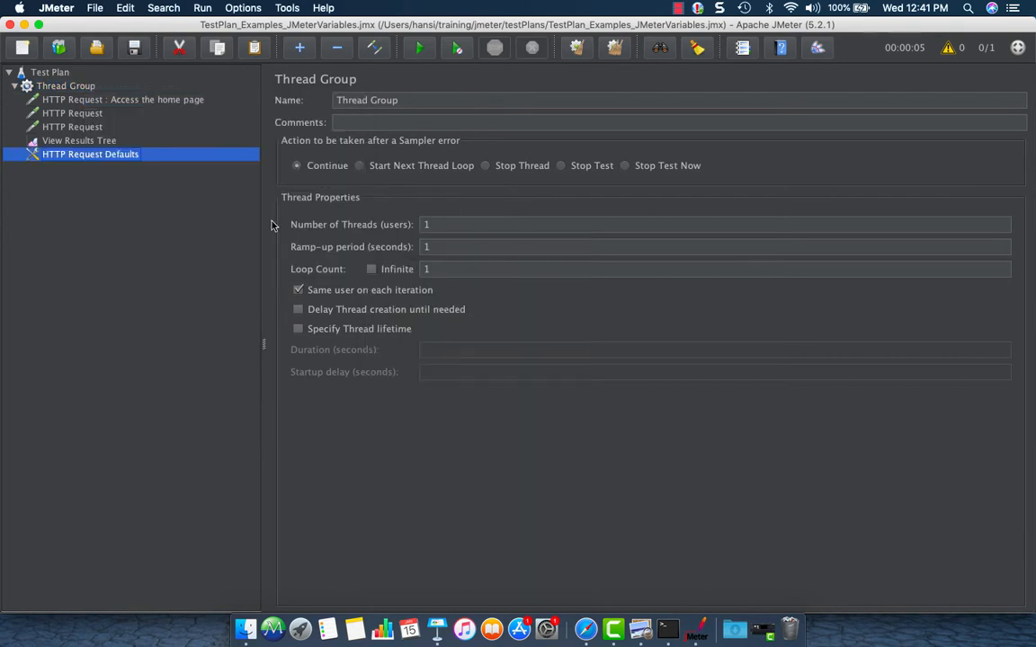
- Move HTTP Request Defaults above all the requests in the Thread Group and set its server name to ${HOST}
drag(92, 158, 90, 94)
click(543, 173)
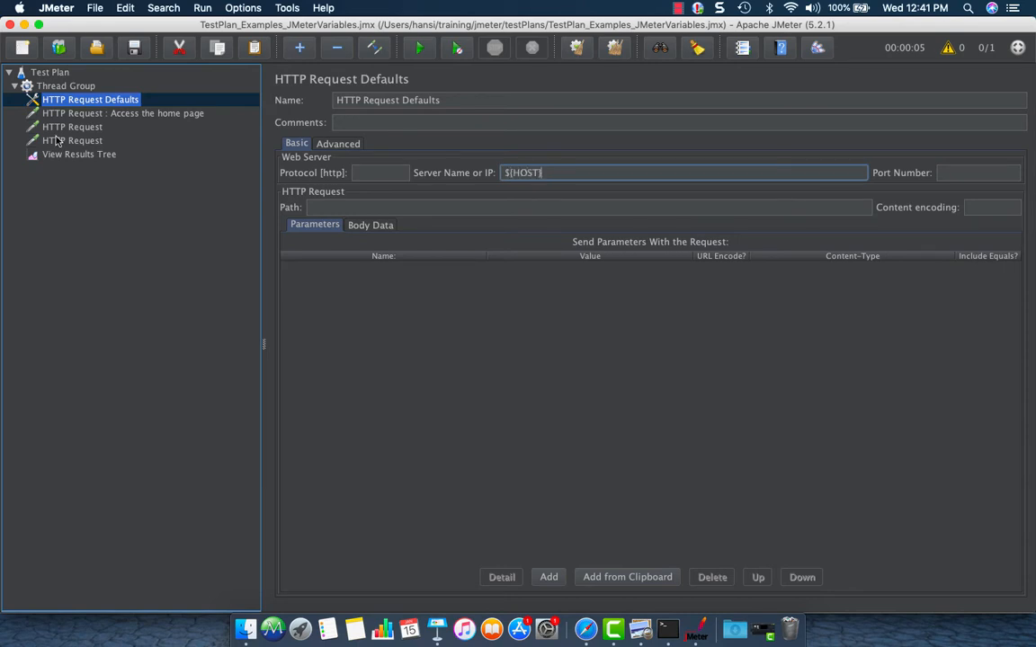
click(79, 112)
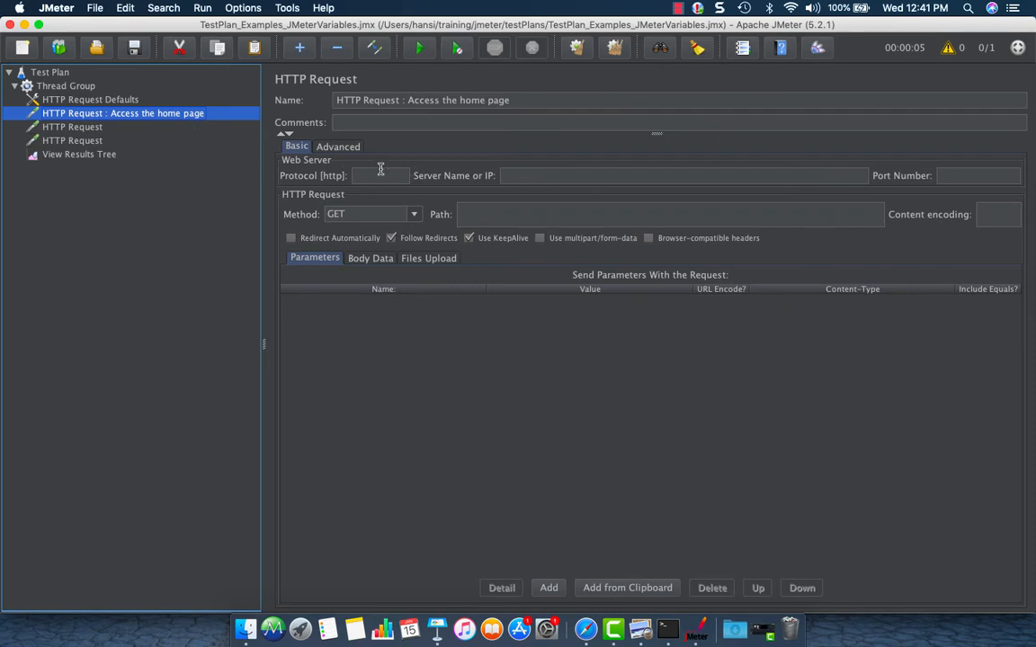
- Validate the Thread Group to run its three HTTP requests
click(99, 154)
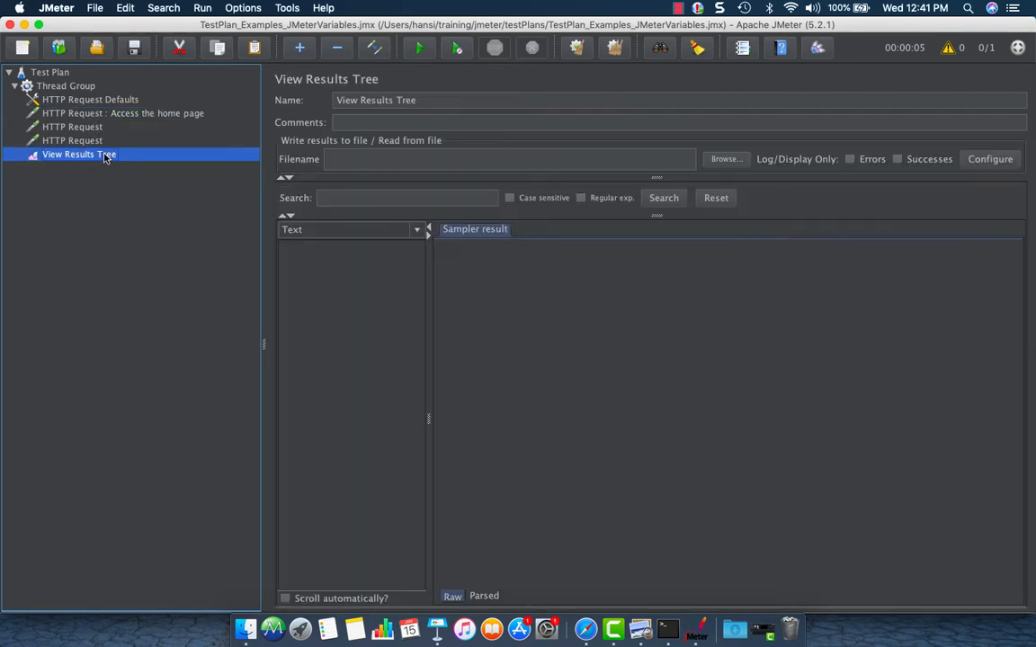
click(88, 99)
right_click(86, 88)
click(113, 163)
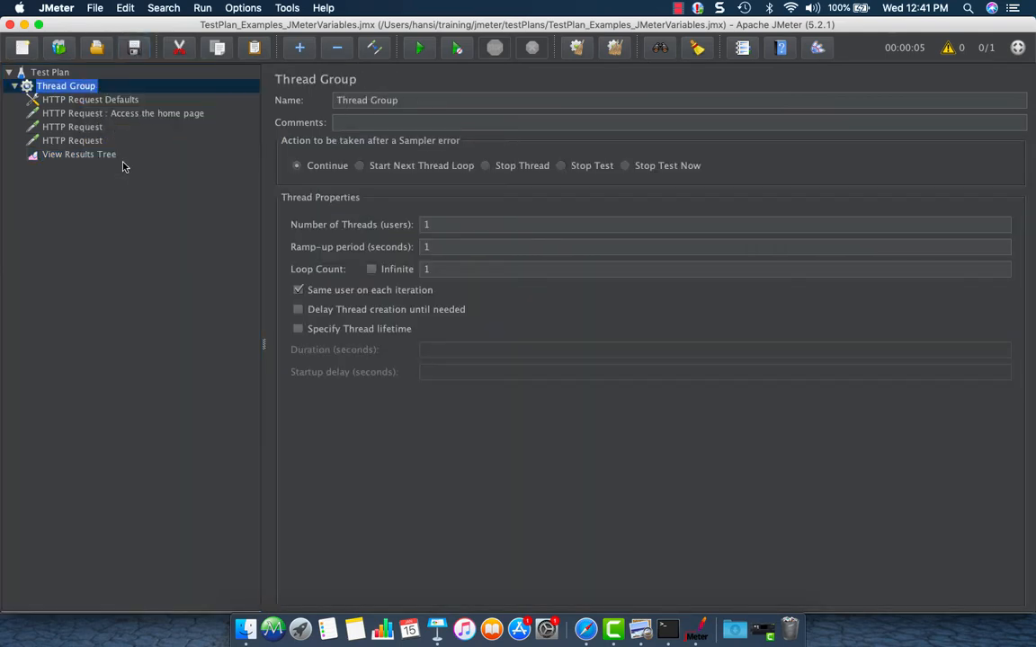
- Examine the request body of each of the three samples in View Results Tree for the server address used
click(88, 157)
click(342, 247)
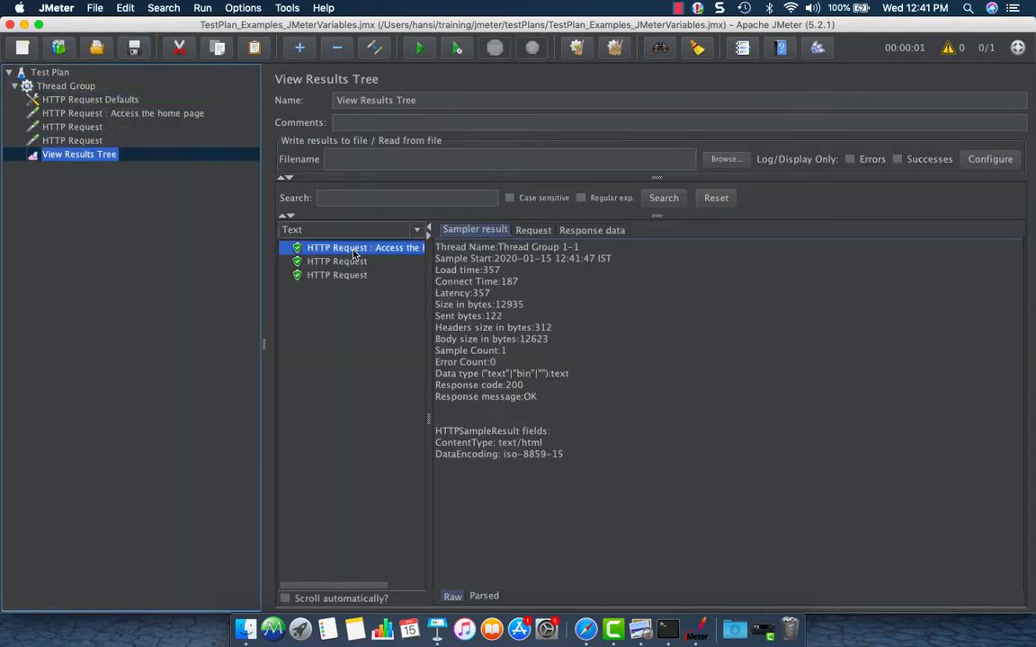
click(533, 230)
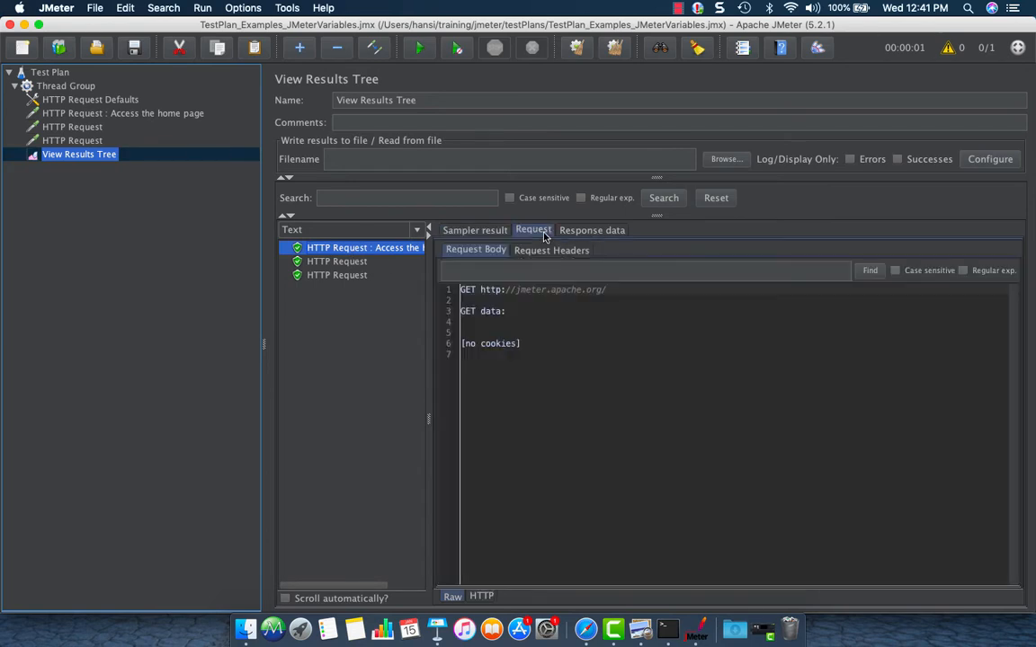
click(355, 261)
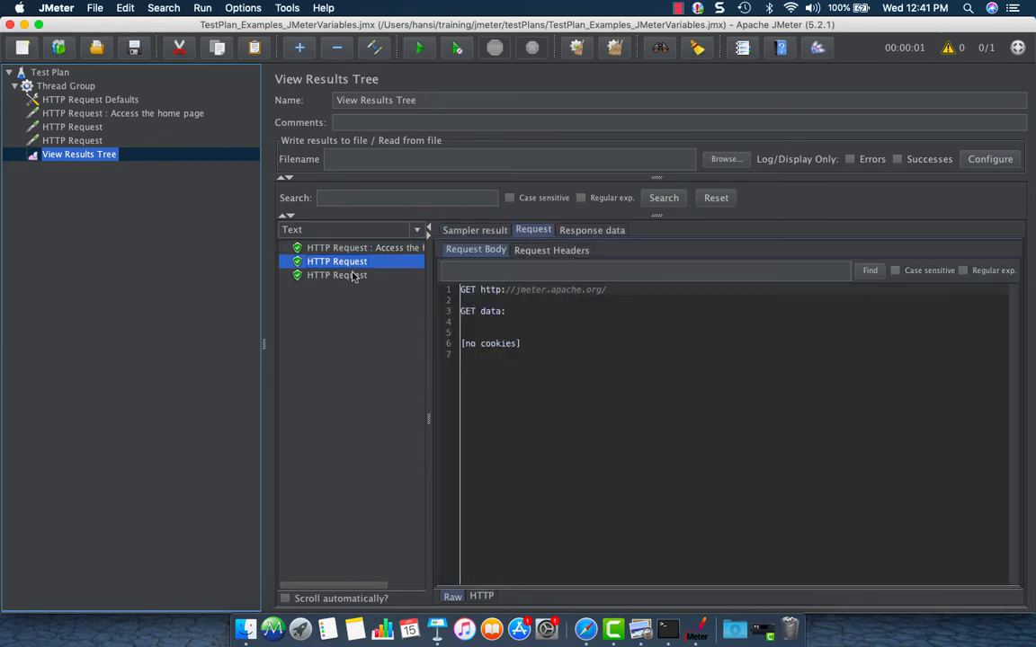
click(355, 275)
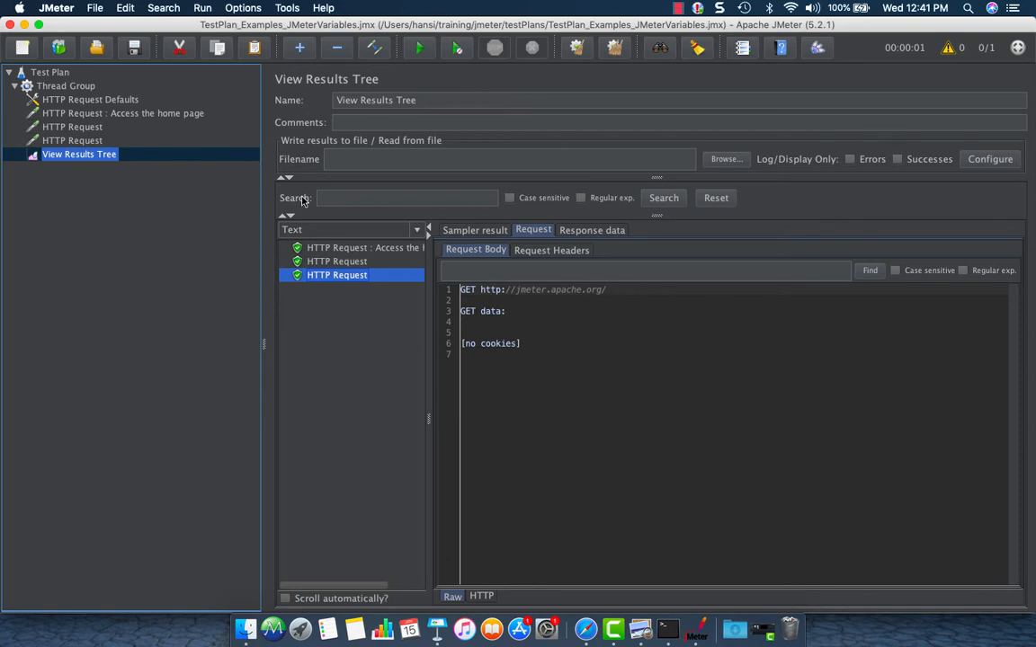
- Rename the second HTTP Request as "HTTP Request : Access the release note page" and set its path to /changes.htm
click(97, 114)
click(101, 128)
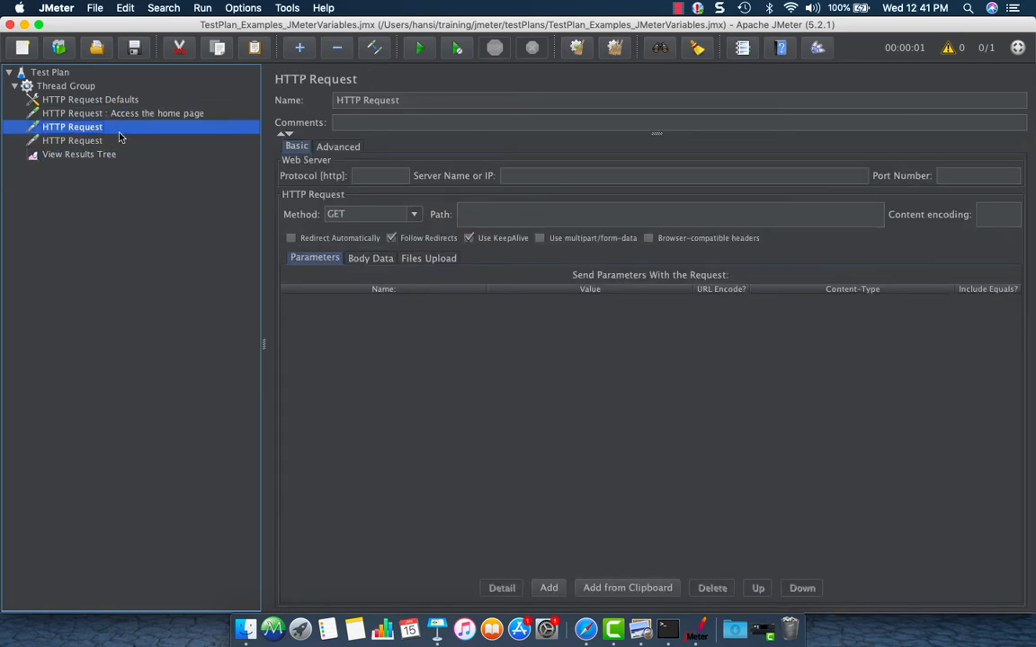
click(450, 100)
text(: Access the release note page)
click(539, 174)
click(510, 217)
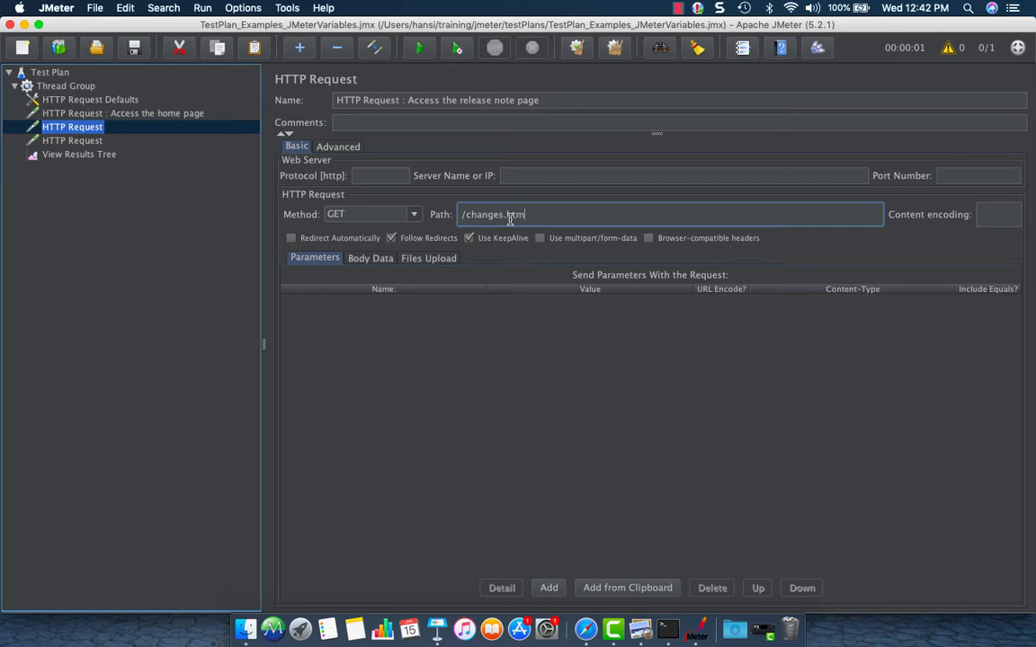
click(108, 153)
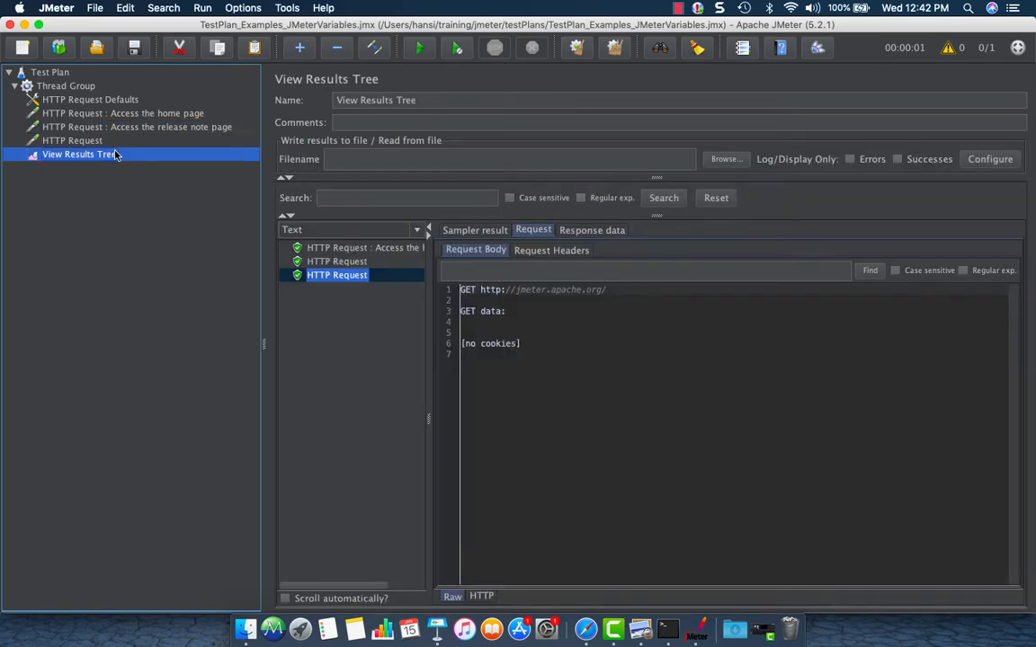
- Check the Release Notes page address on the JMeter website in Safari and set the release note request's path to /changes.html in JMeter
click(585, 629)
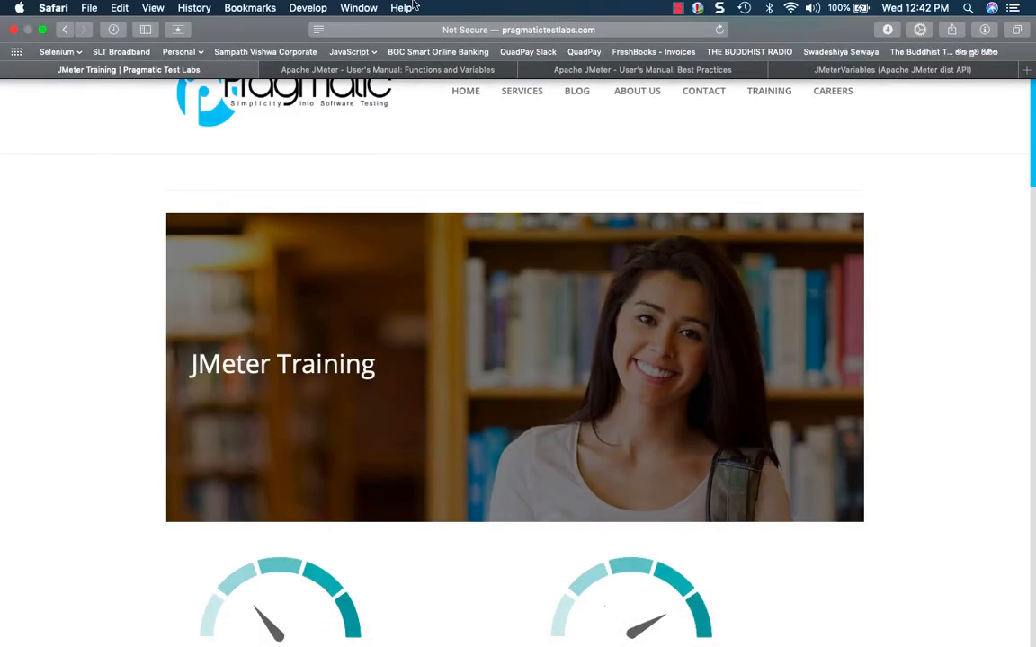
click(300, 70)
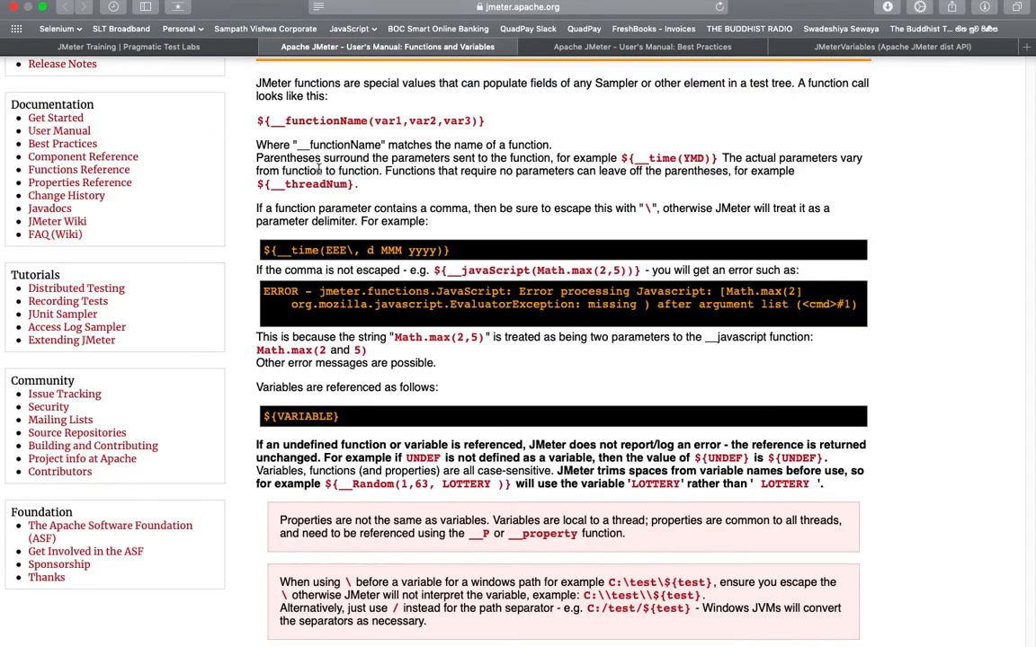
click(79, 66)
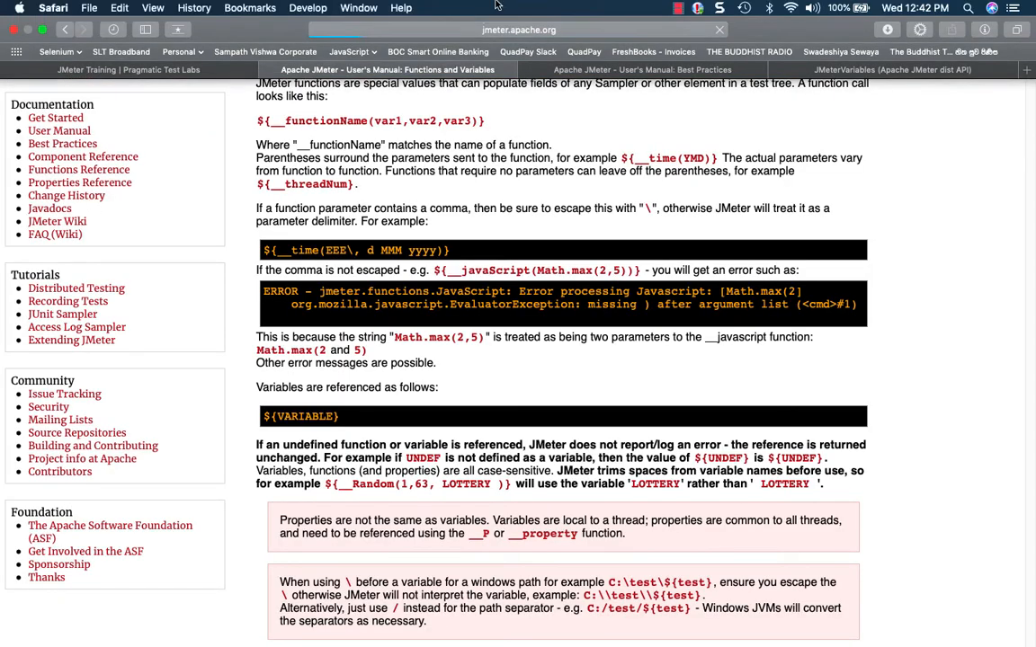
click(506, 27)
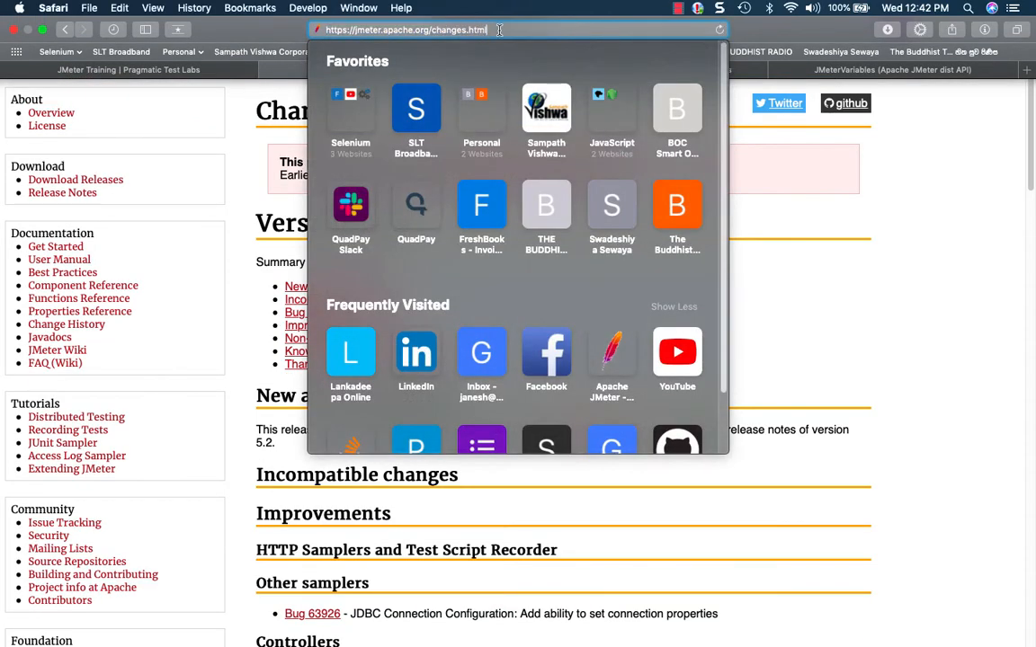
mouse_move(613, 642)
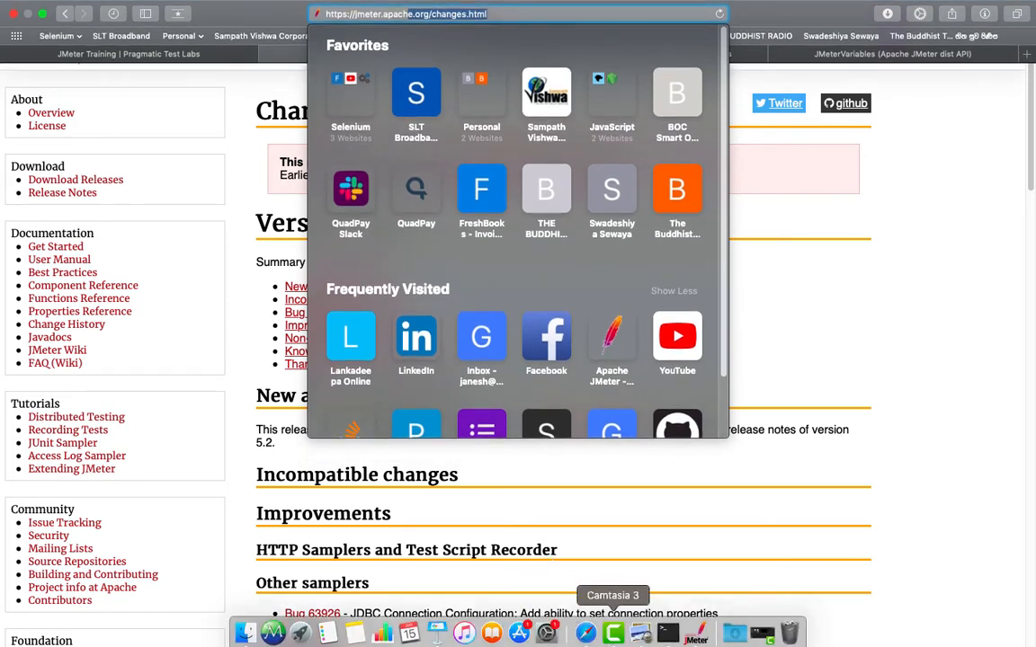
click(695, 629)
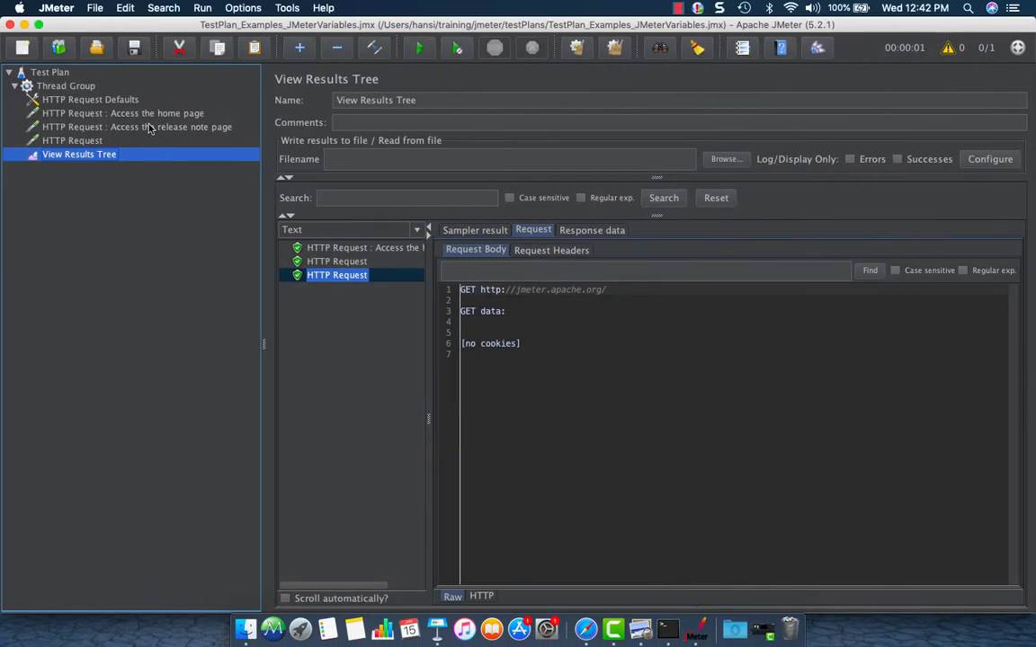
click(150, 128)
click(552, 215)
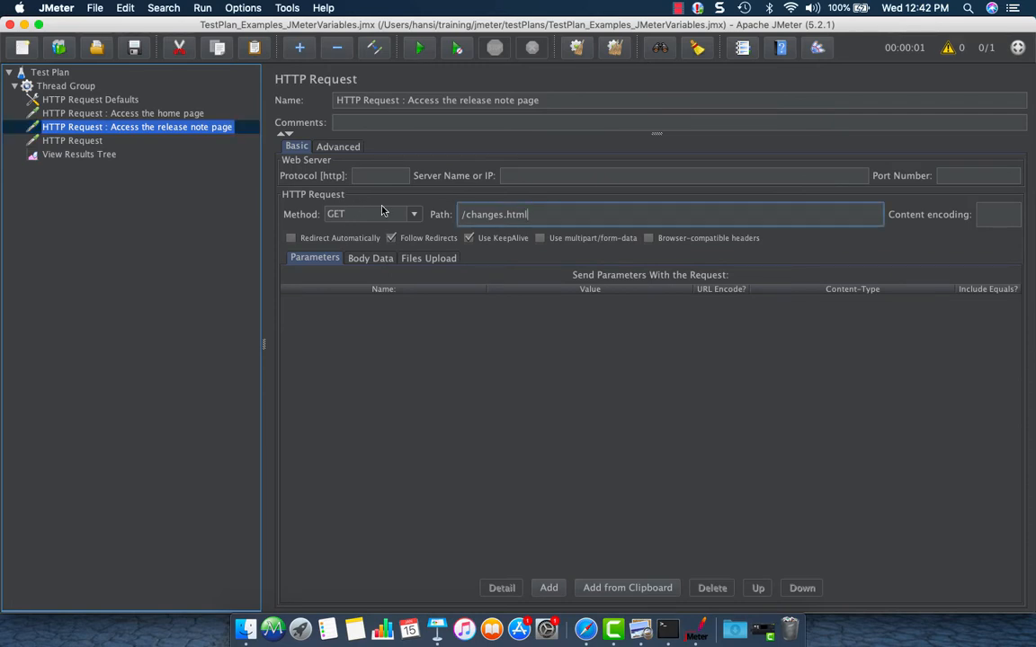
click(58, 86)
click(59, 74)
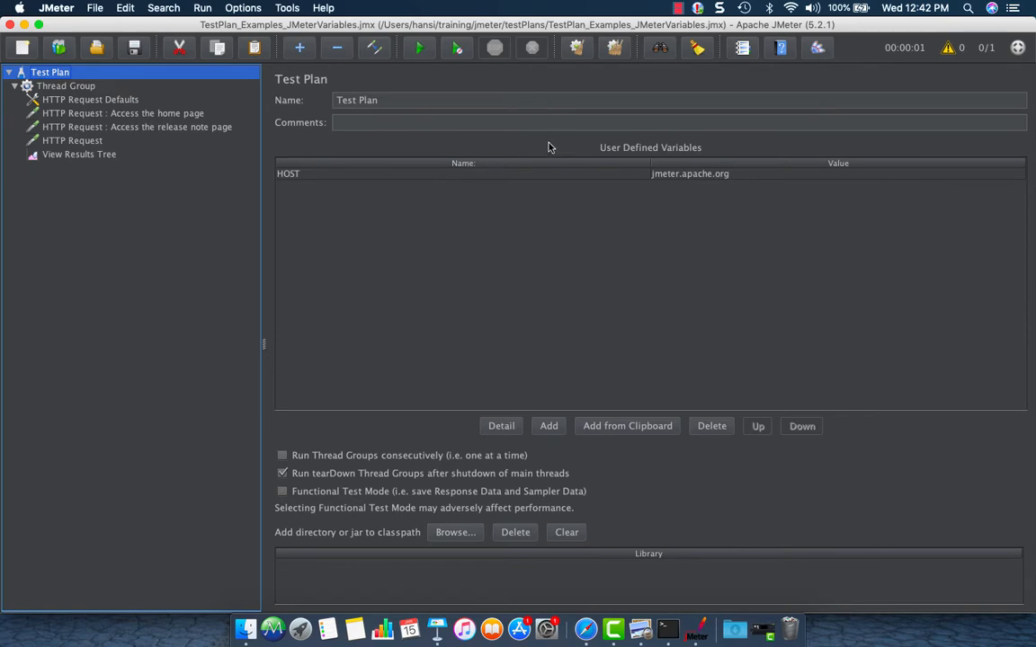
click(99, 128)
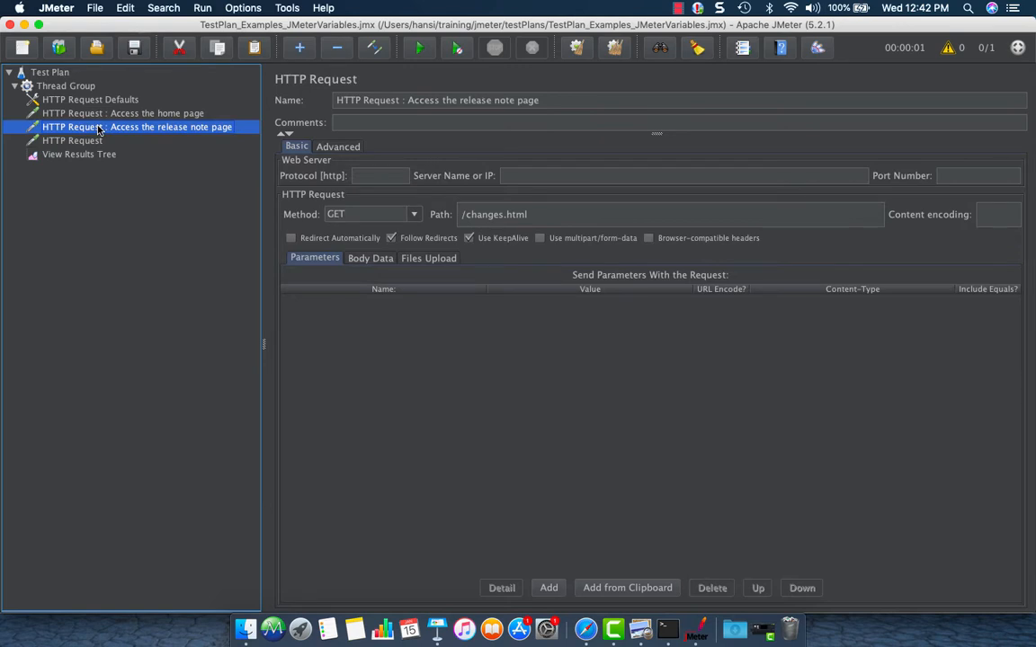
- Add a second HOST user defined variable with the value staging.apache.org to the Test Plan
click(63, 75)
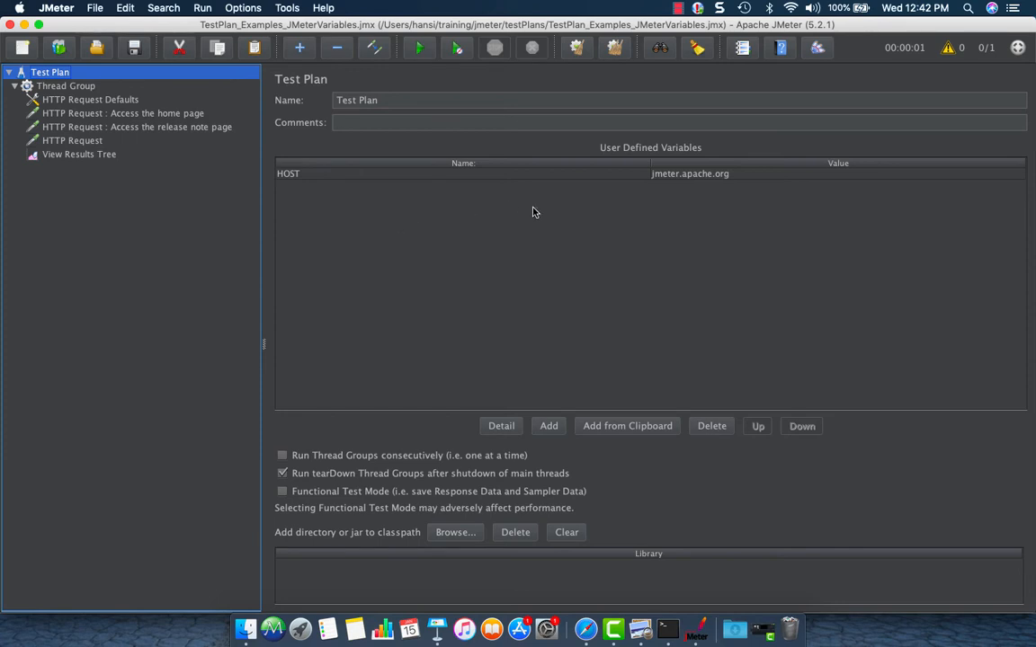
click(551, 428)
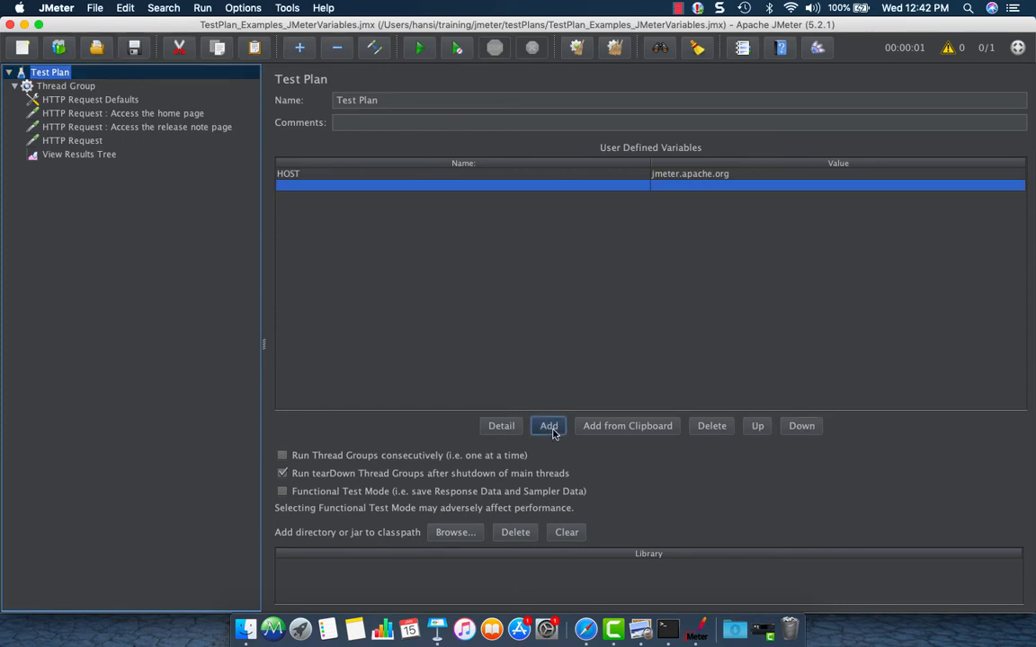
double_click(421, 186)
text(HOST)
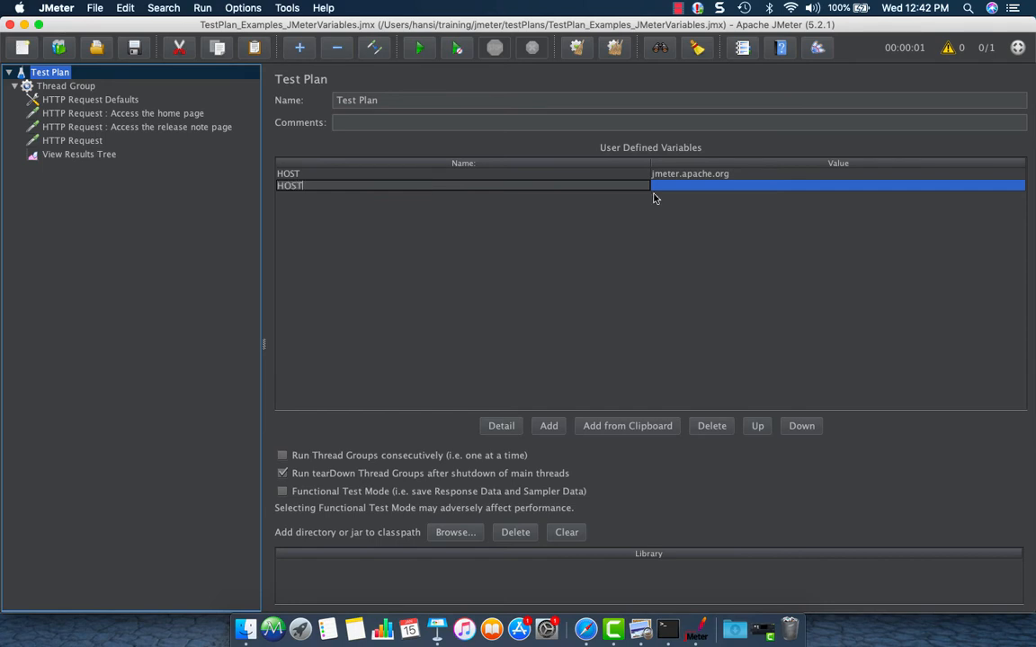
double_click(693, 187)
text(sta)
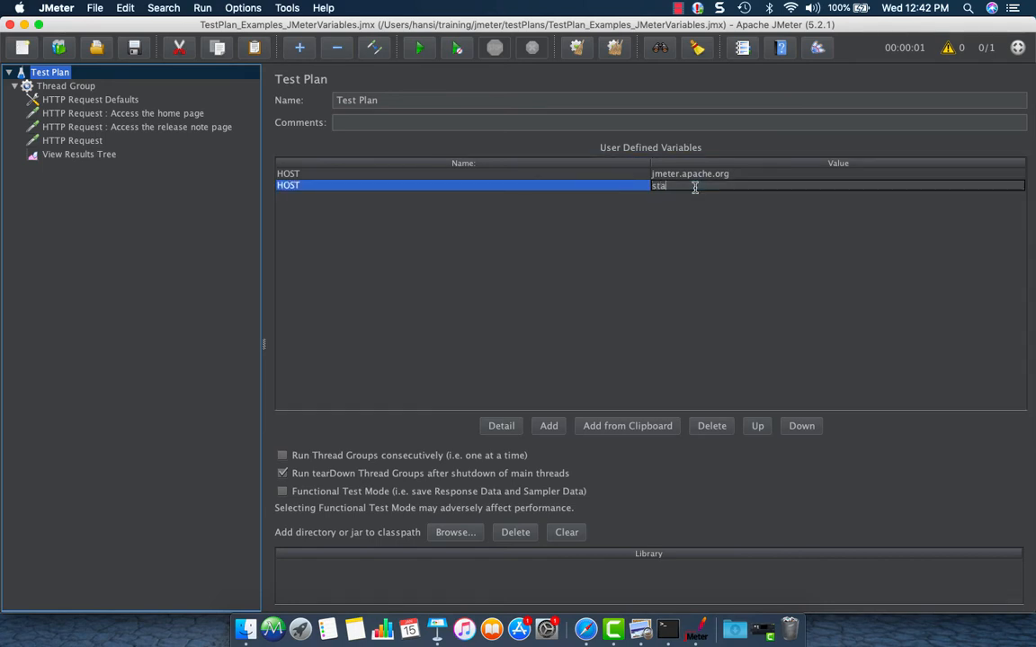
text(ging.apache.org)
- Add a third HOST user defined variable with the value dev.jmeter.apache,org to the Test Plan
click(555, 429)
double_click(383, 197)
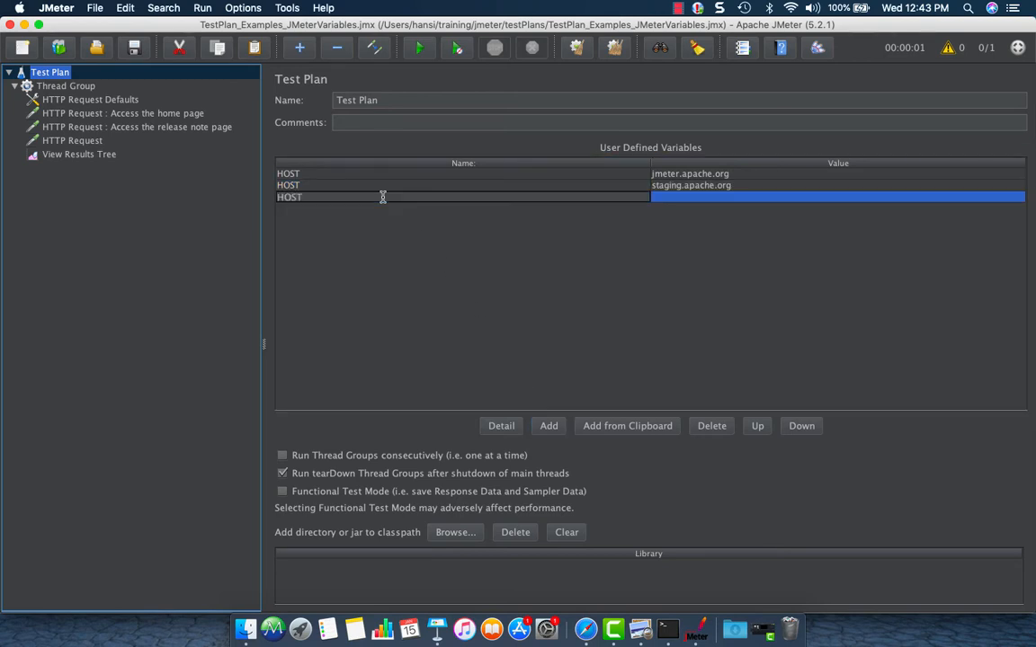
click(705, 201)
click(703, 199)
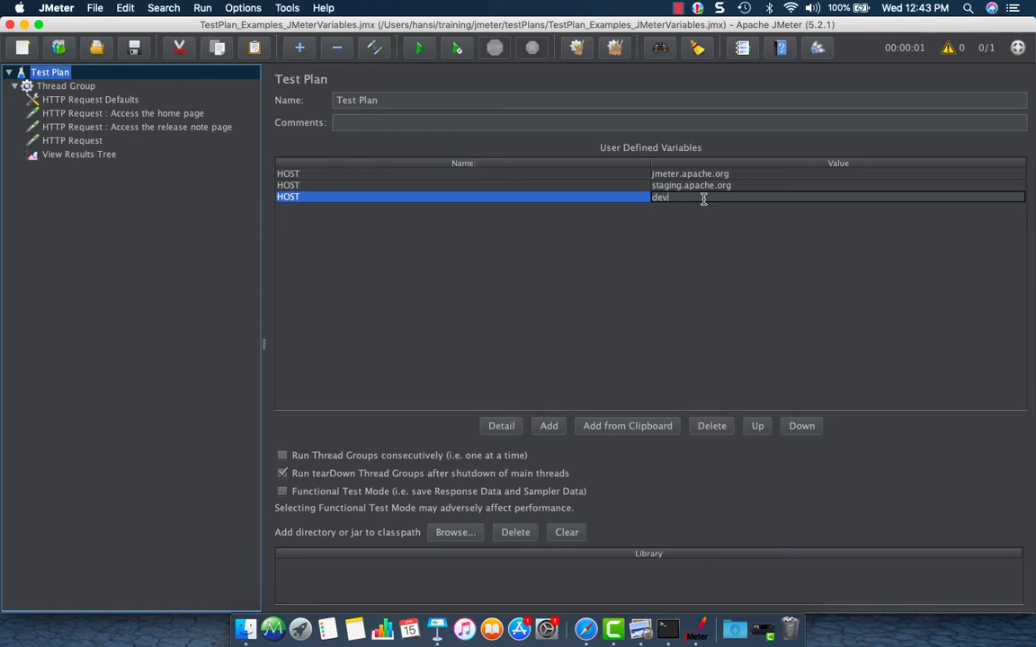
text(dev.api)
key(BackSpace)
key(BackSpace)
key(BackSpace)
text(jmeter.apache.org)
click(769, 178)
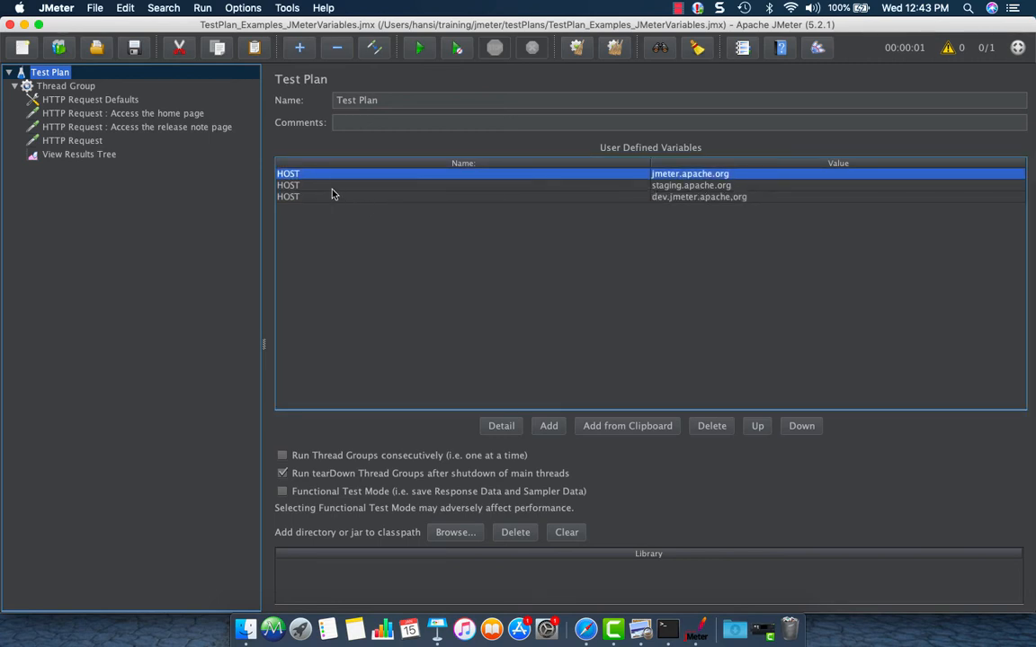
- Move the HOST variable with the value staging.apache.org to the first row of the Test Plan's variables
key(Down)
key(Down)
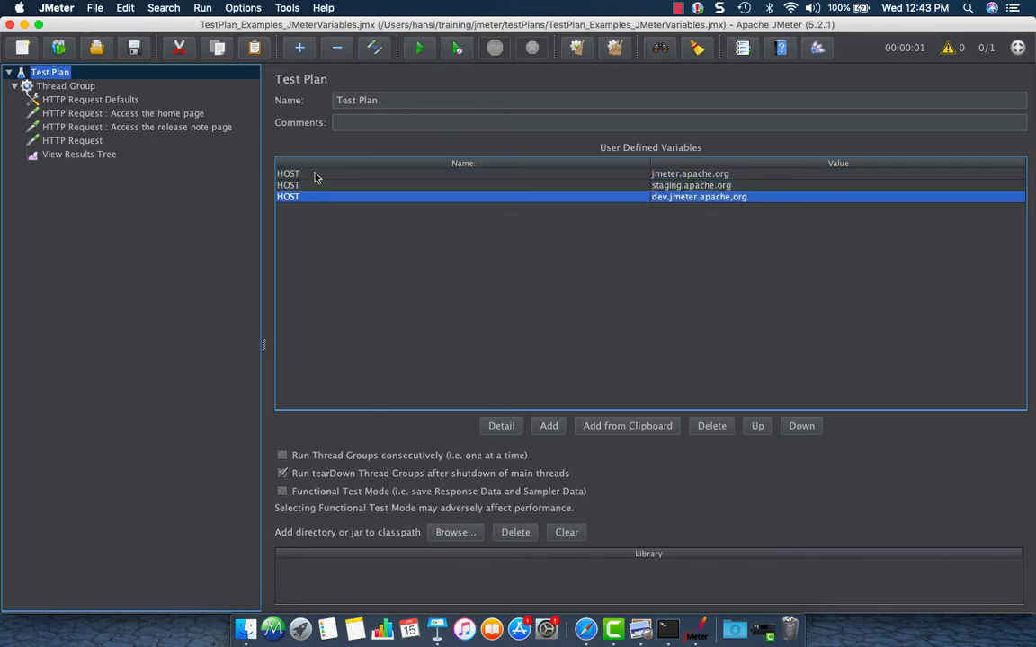
click(297, 173)
click(580, 187)
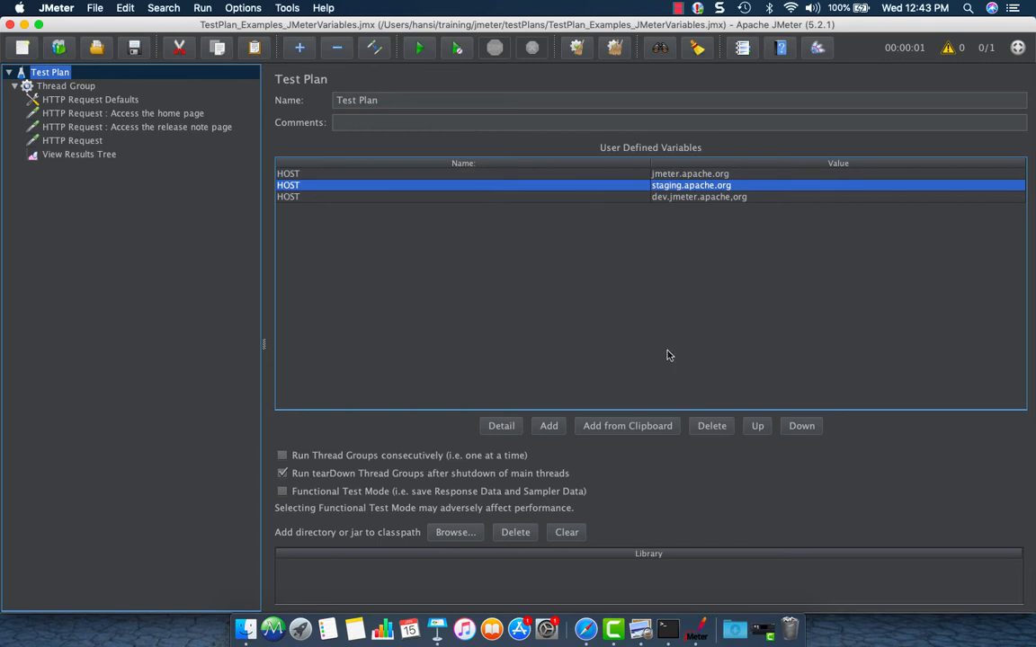
click(757, 426)
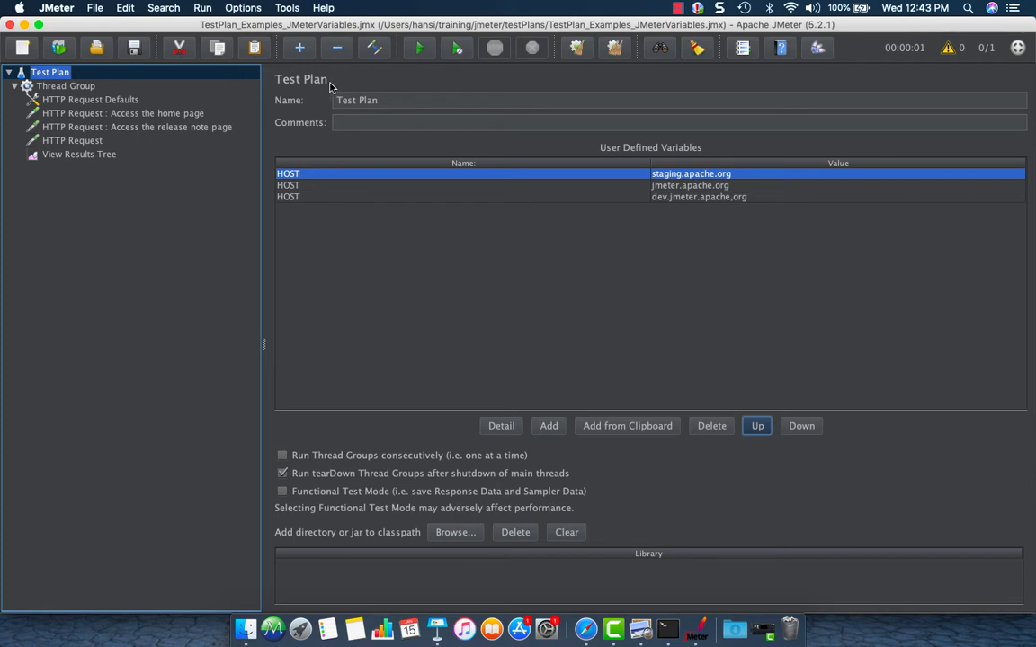
click(294, 178)
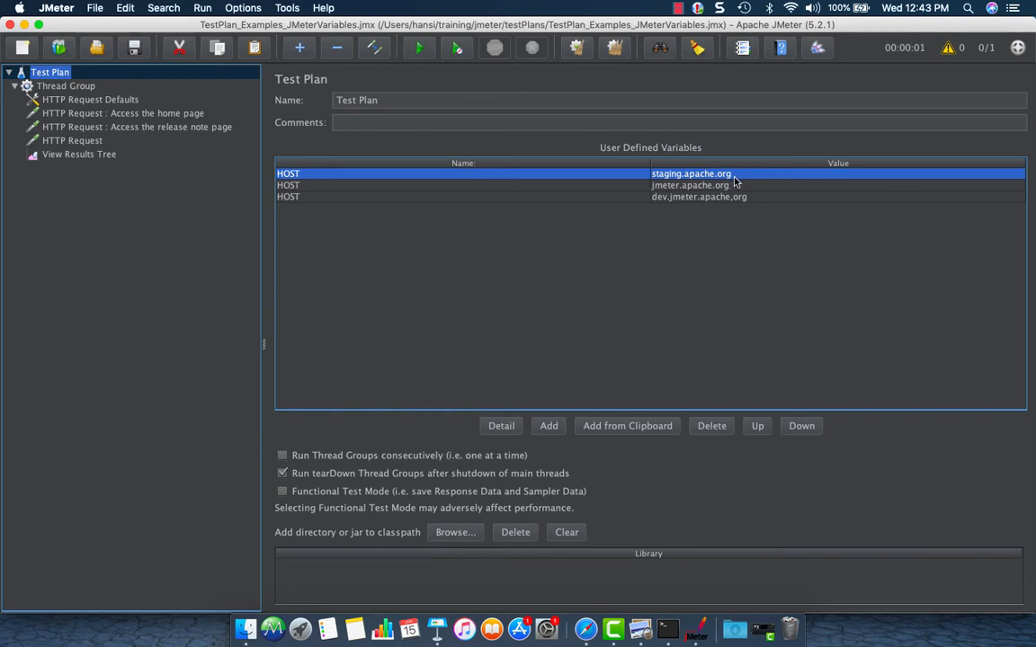
- Clear the previous results and validate the Thread Group
click(81, 156)
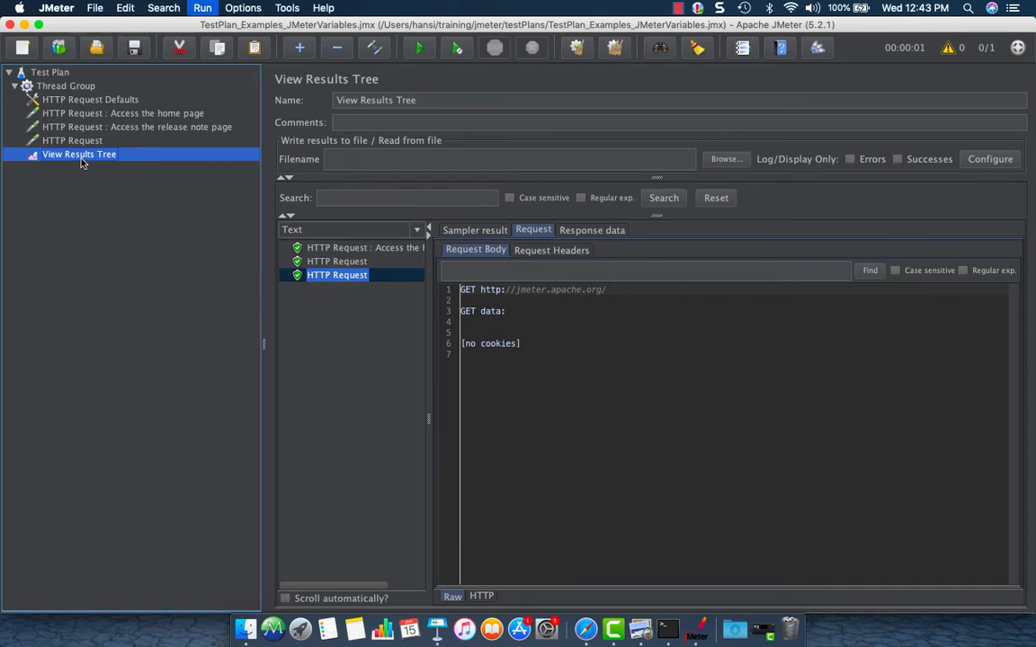
key(super+e)
right_click(70, 86)
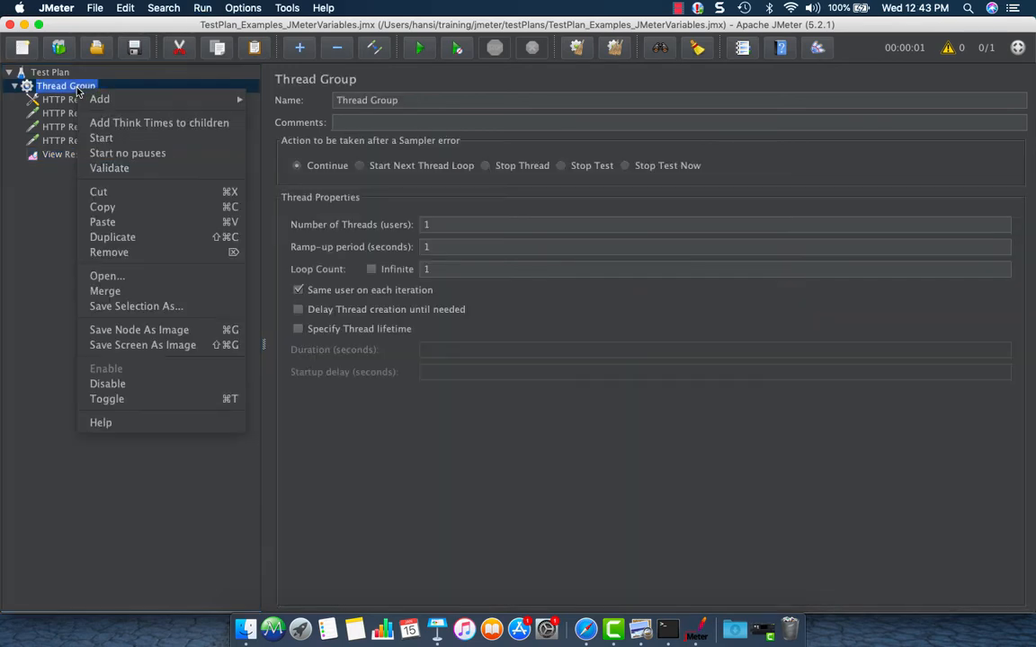
click(106, 169)
- Examine the request bodies of the home page and release note samples in View Results Tree for the server address used
click(77, 155)
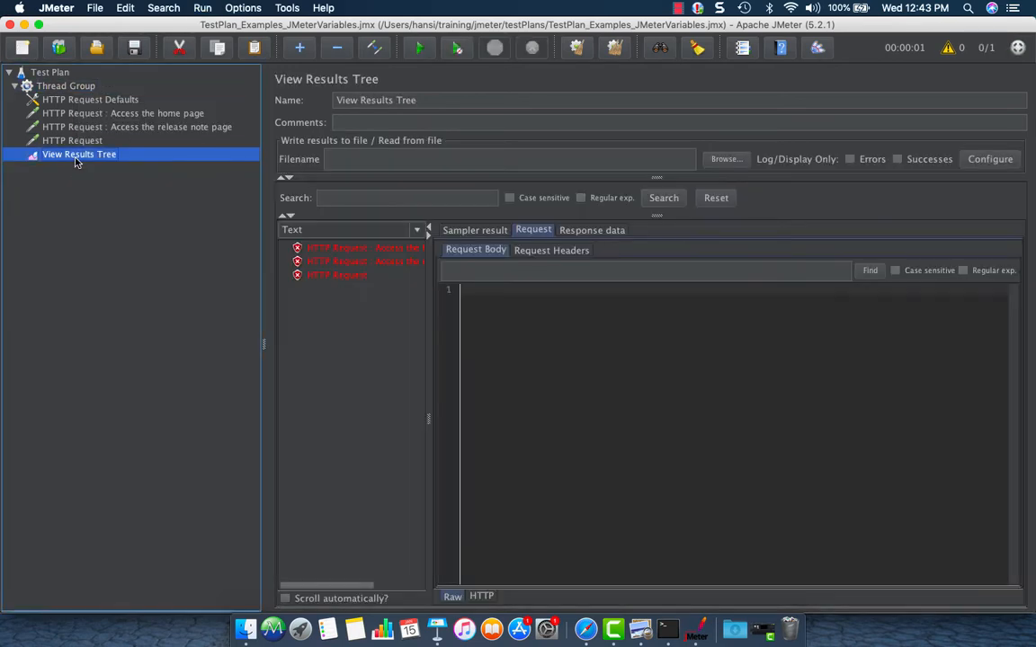
click(366, 250)
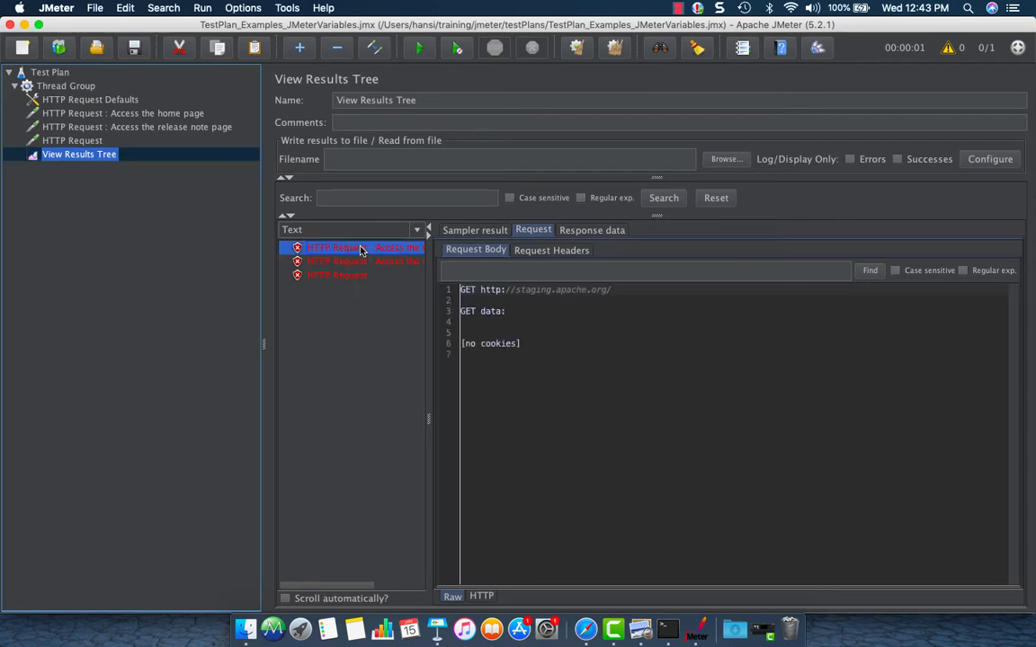
click(383, 261)
click(381, 248)
- Move the HOST variable with the value dev.jmeter.apache,org to the first row of the Test Plan's variables
click(56, 73)
click(376, 195)
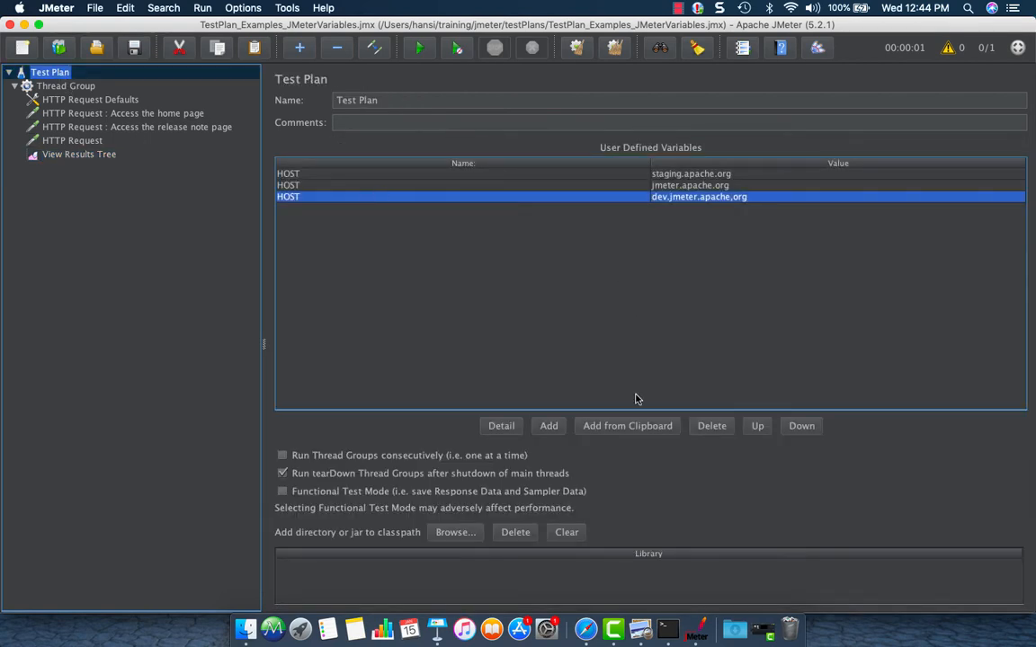
click(765, 426)
click(760, 424)
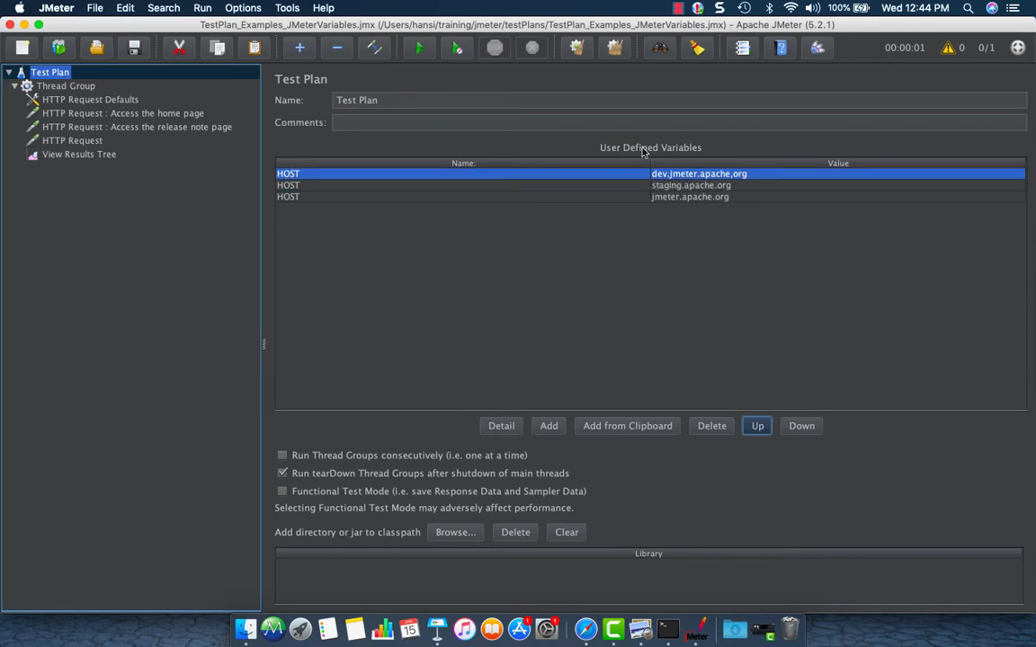
- Rerun the test with cleared results and check the first sample's request body for the server address used
click(114, 157)
key(super+e)
key(super+r)
click(316, 250)
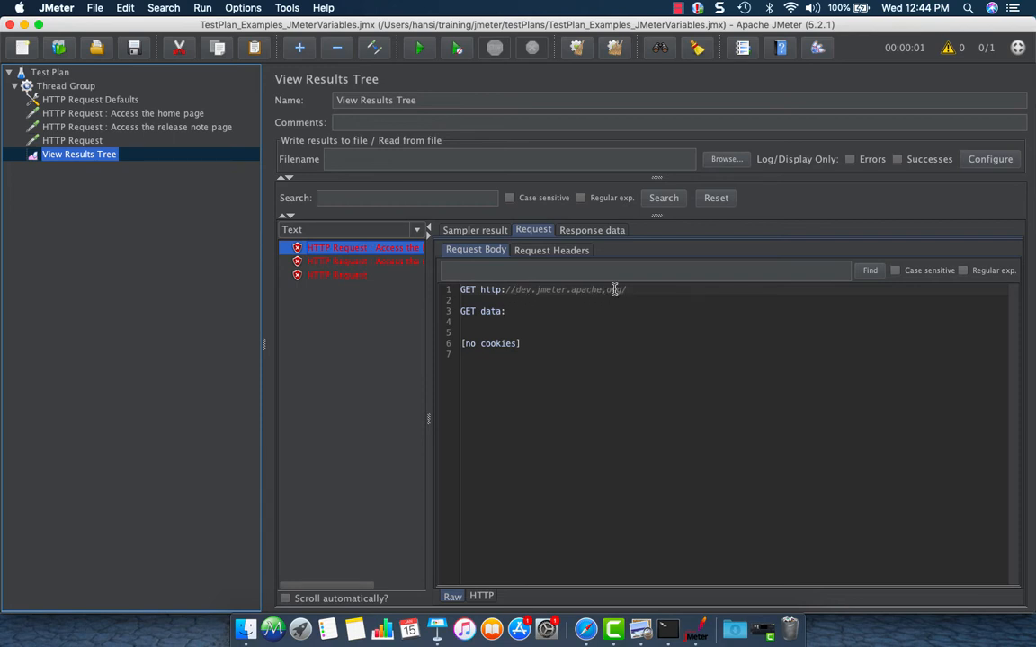
- Add a User Defined Variables config element and place it between the home page and release note requests in the Thread Group
click(50, 74)
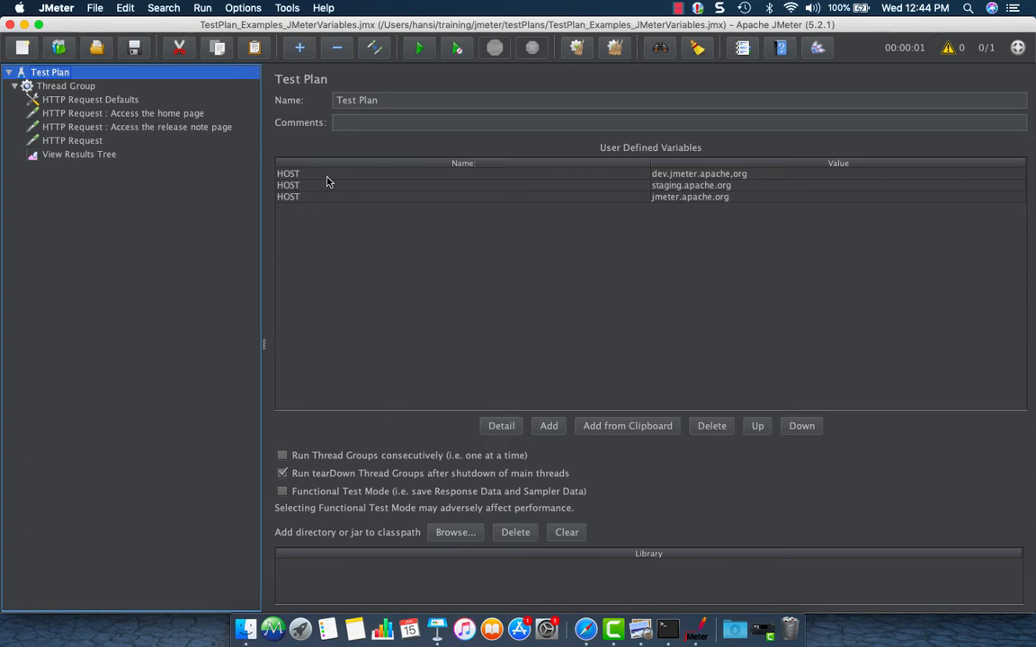
right_click(71, 79)
mouse_move(108, 88)
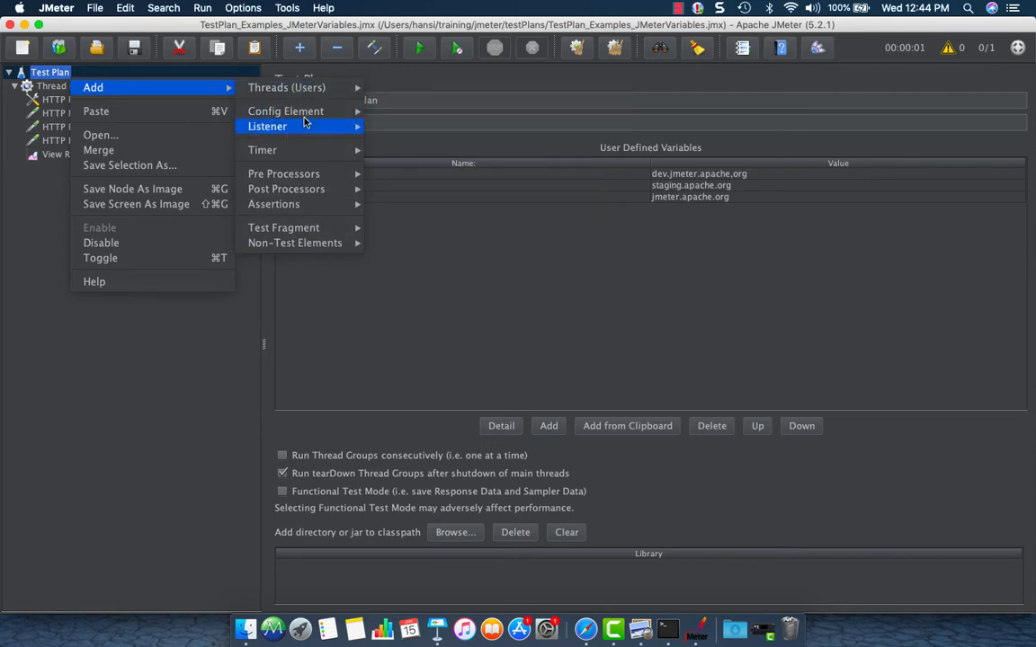
mouse_move(305, 122)
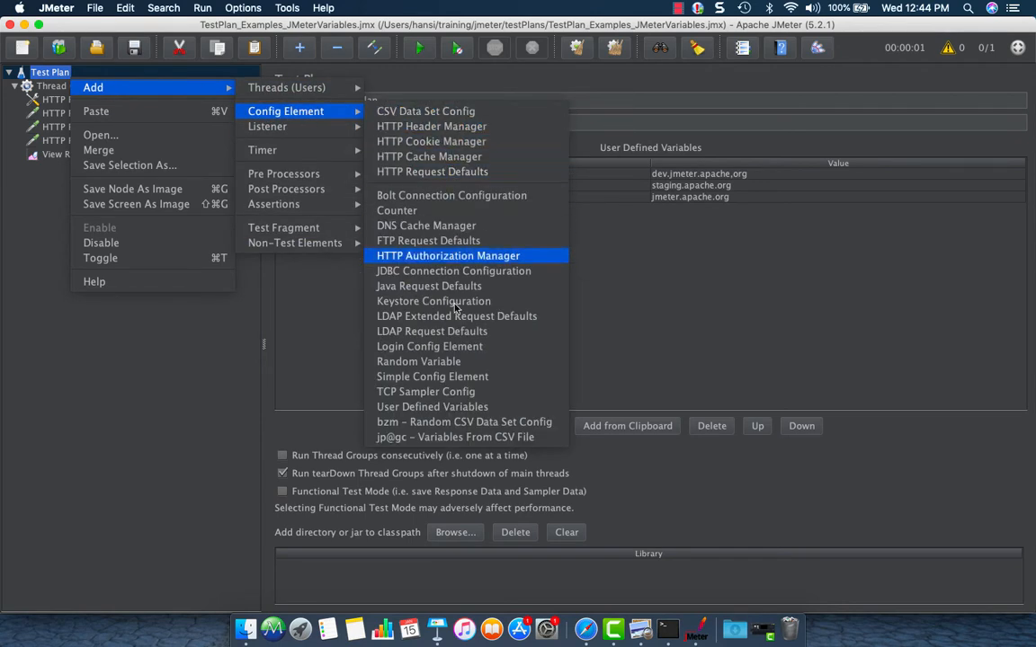
click(409, 406)
drag(116, 173, 82, 78)
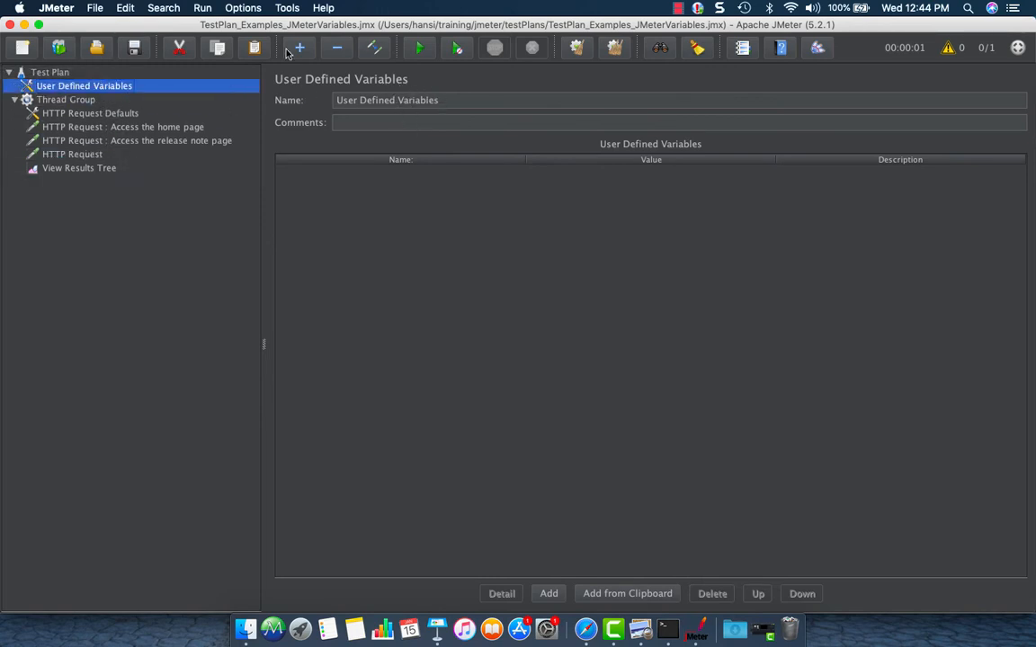
drag(95, 85, 108, 136)
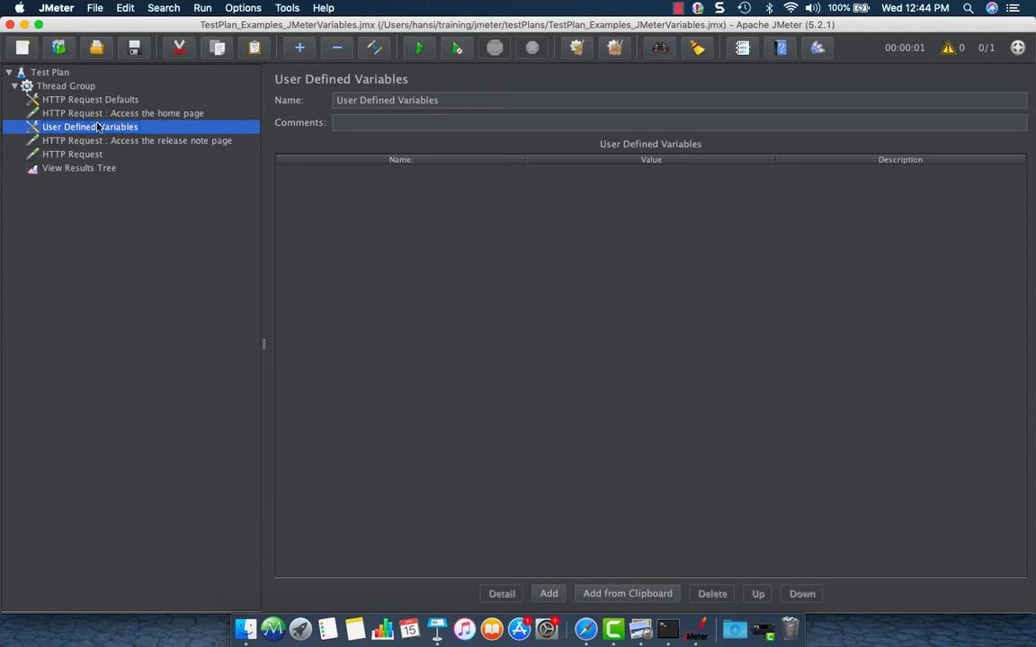
- Add a HOST variable with the value test.jmeter.apache.org to the User Defined Variables element
click(548, 593)
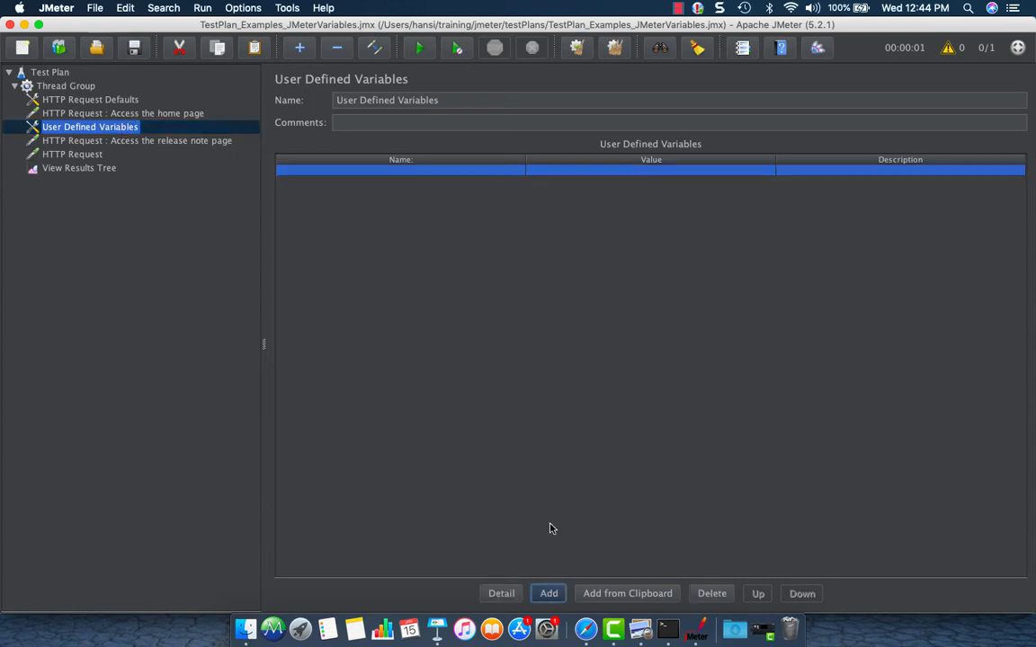
double_click(418, 169)
text(HOST)
double_click(559, 171)
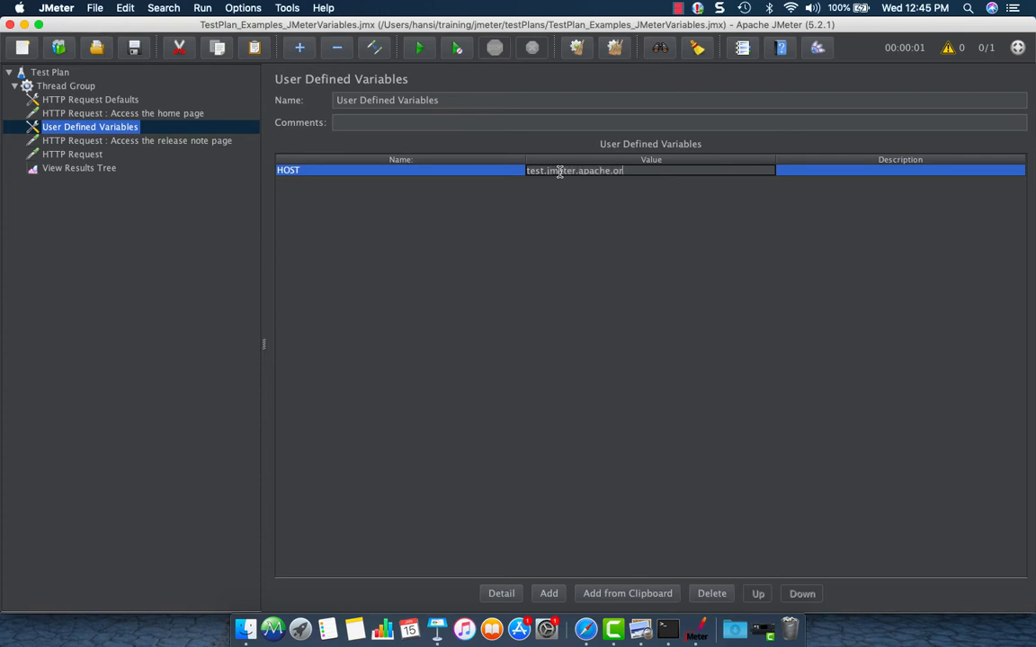
click(401, 171)
- Move the User Defined Variables element below the last HTTP Request in the Thread Group and open View Results Tree
drag(87, 127, 92, 167)
click(95, 169)
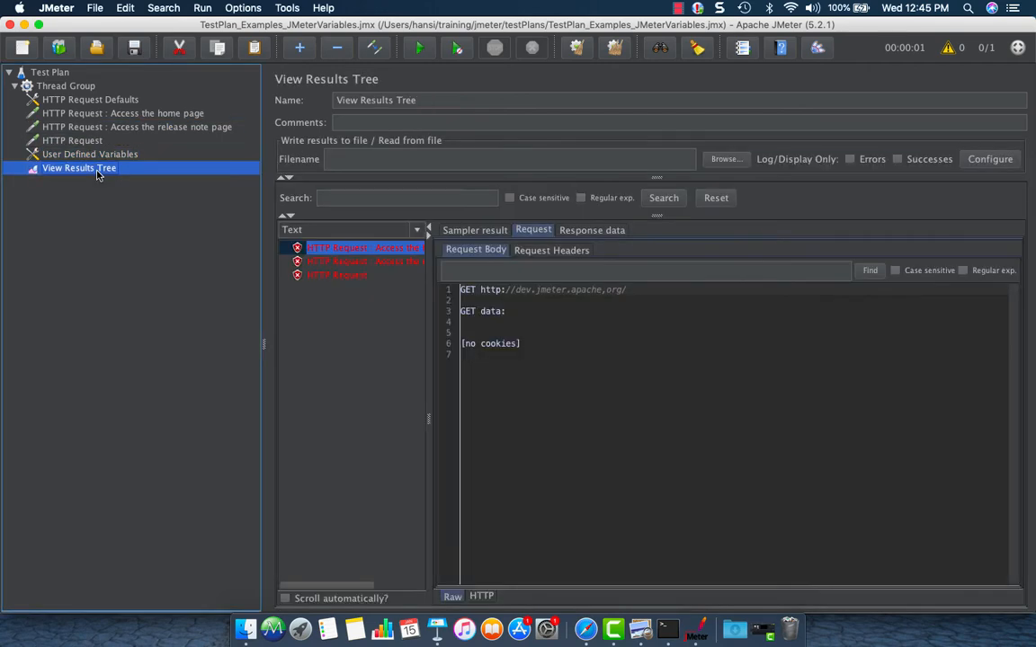
- Rerun the test with cleared results and compare the first sample's requested address with the HOST values in Test Plan and User Defined Variables
key(super+e)
key(super+r)
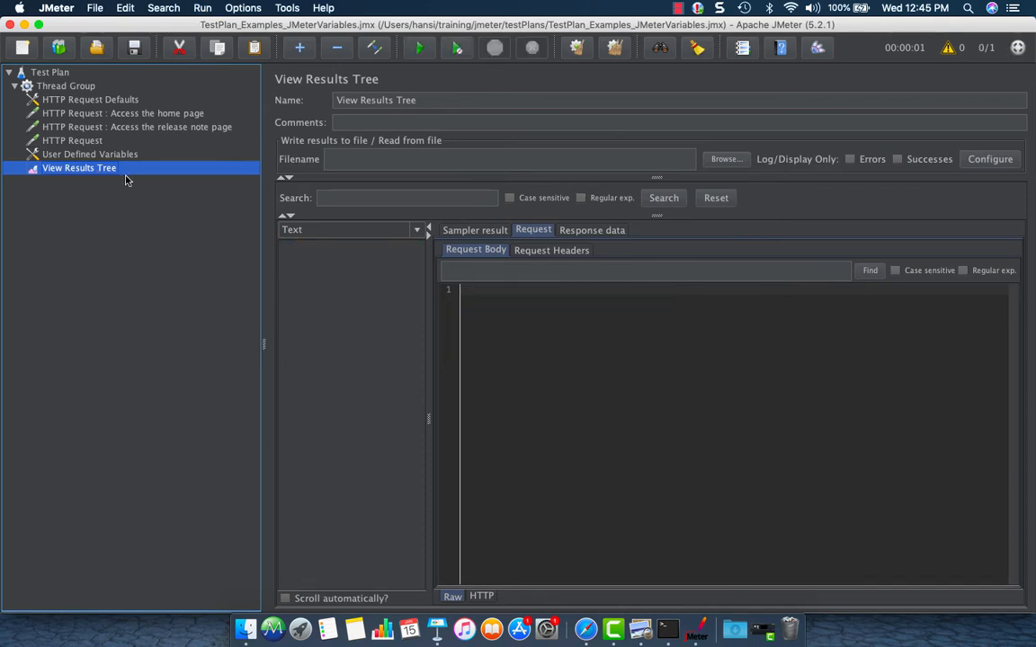
click(376, 249)
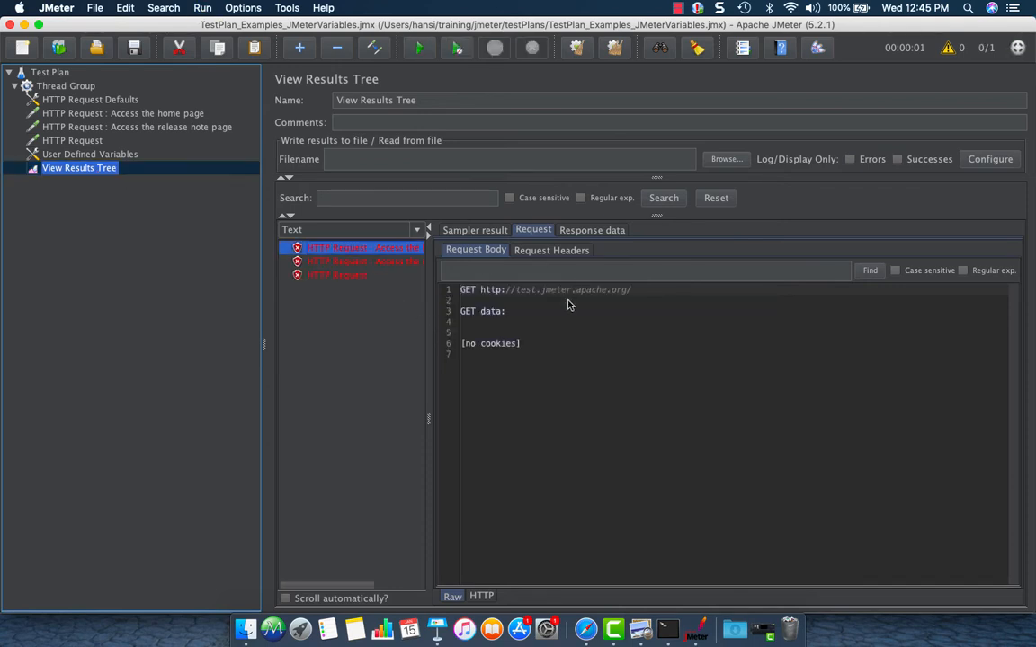
drag(511, 296, 635, 296)
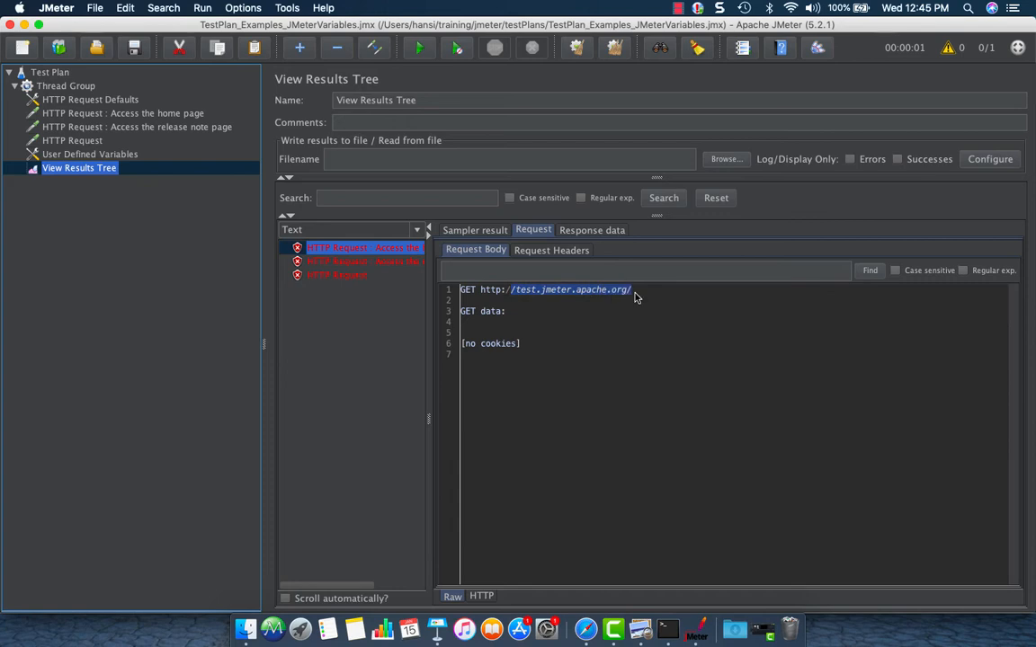
click(56, 72)
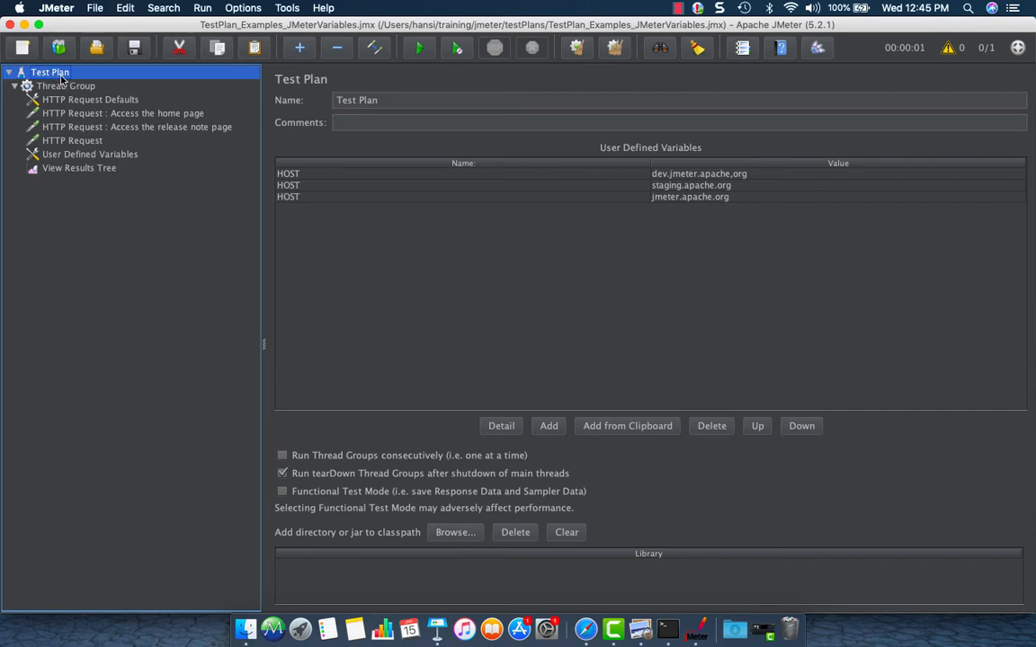
click(82, 151)
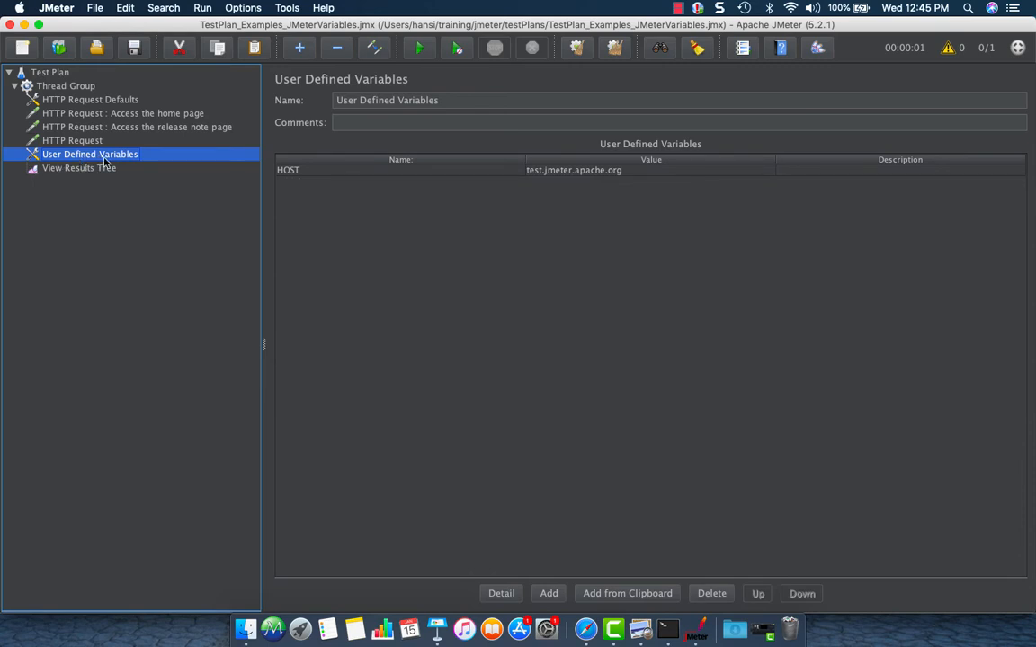
- Collapse the existing Thread Group and add a second Thread Group to the Test Plan
click(14, 85)
right_click(54, 74)
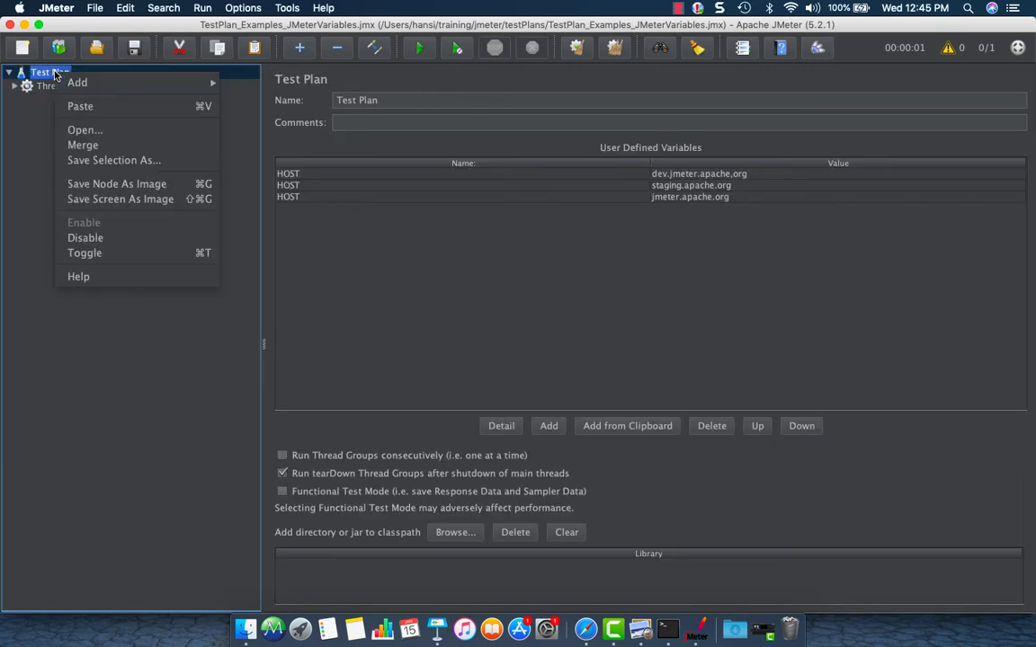
mouse_move(79, 81)
mouse_move(269, 82)
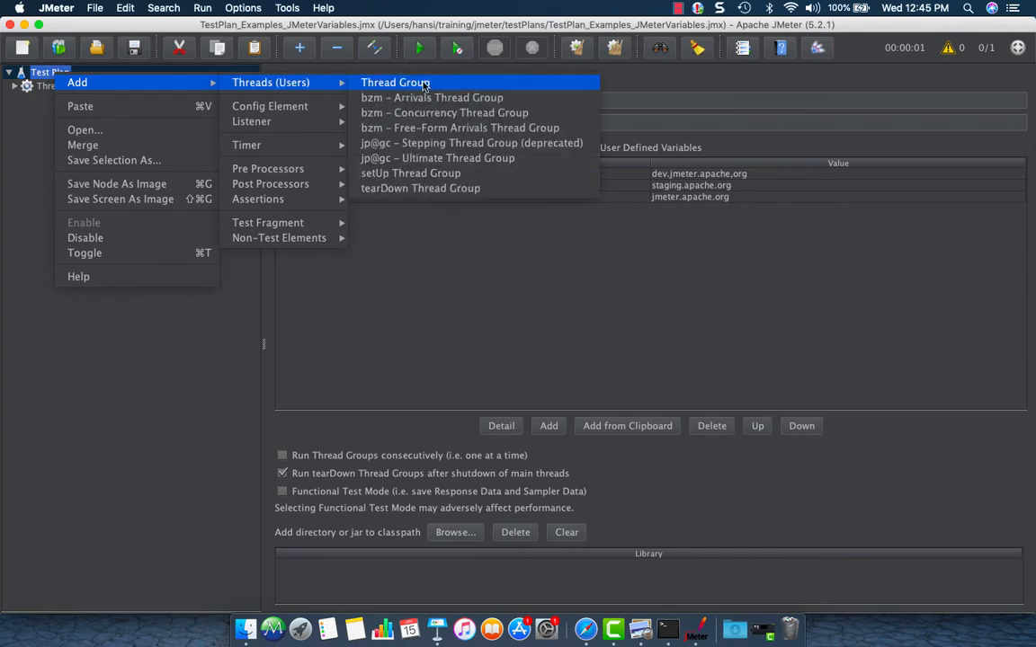
click(423, 82)
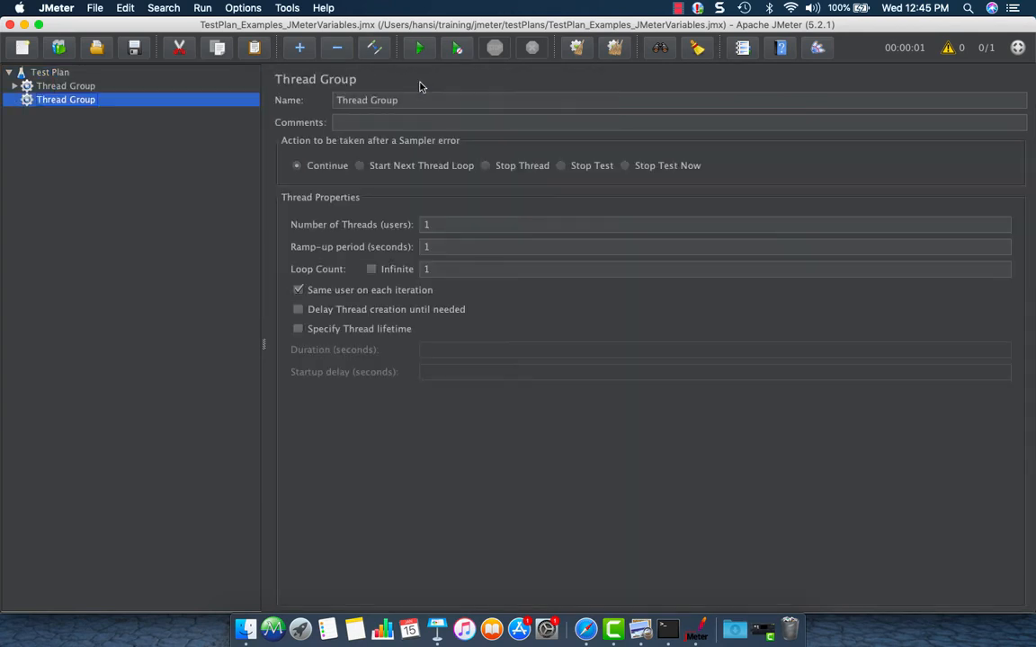
- Add an HTTP Request sampler and a View Results Tree listener to the second Thread Group
right_click(83, 105)
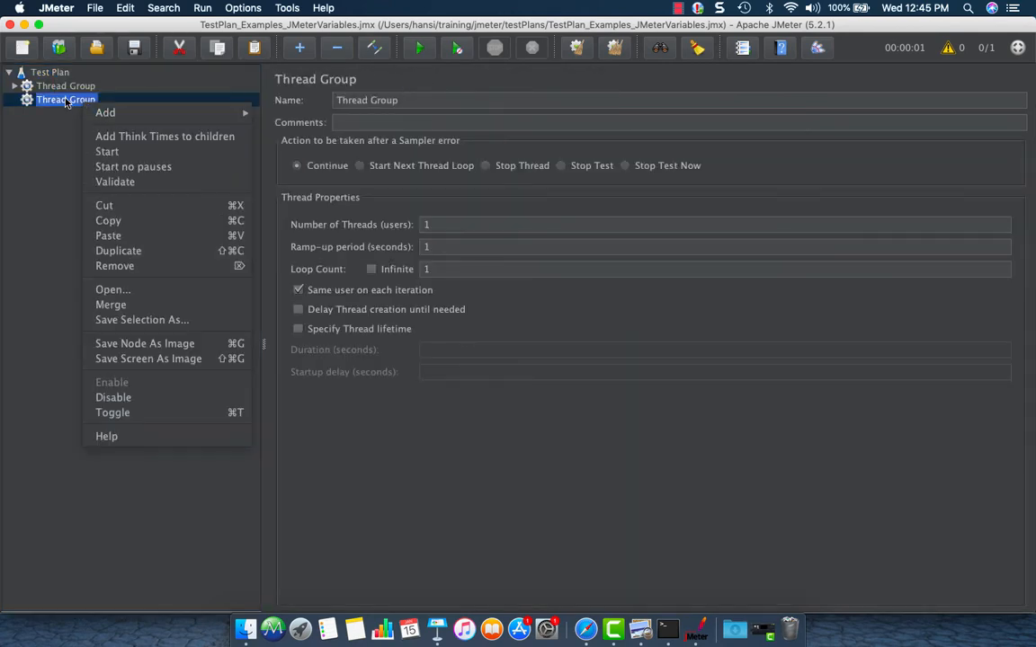
mouse_move(126, 112)
mouse_move(356, 117)
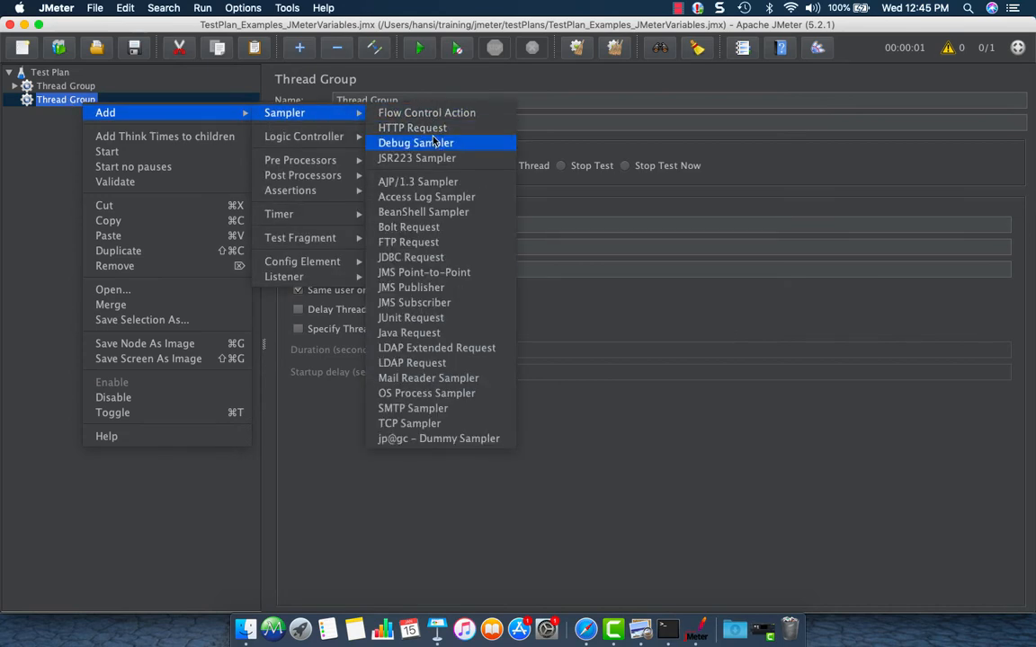
click(400, 127)
click(55, 100)
right_click(56, 100)
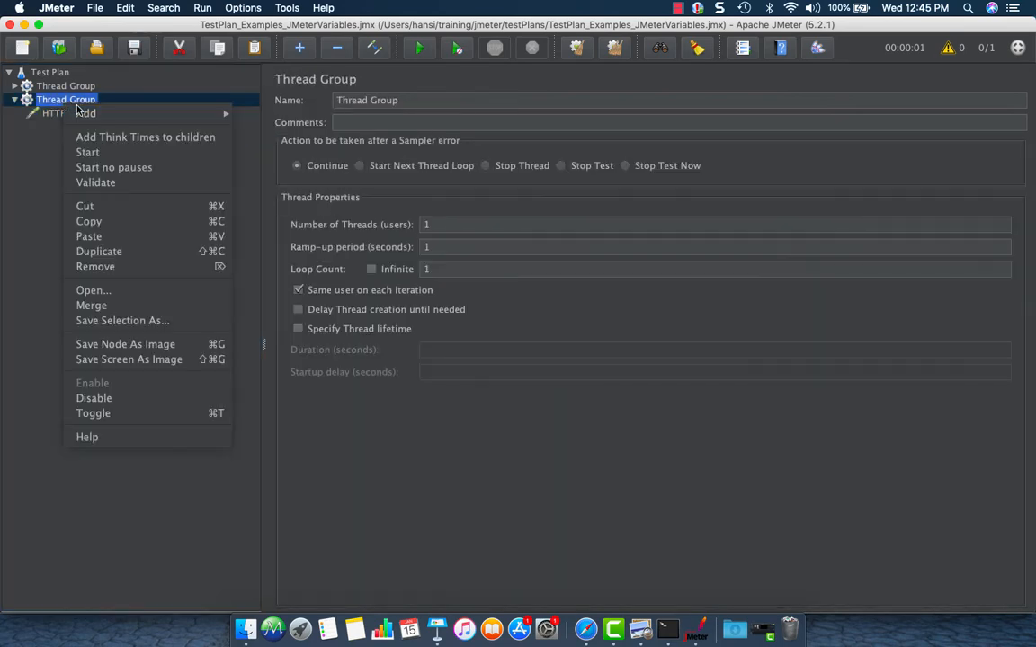
mouse_move(84, 112)
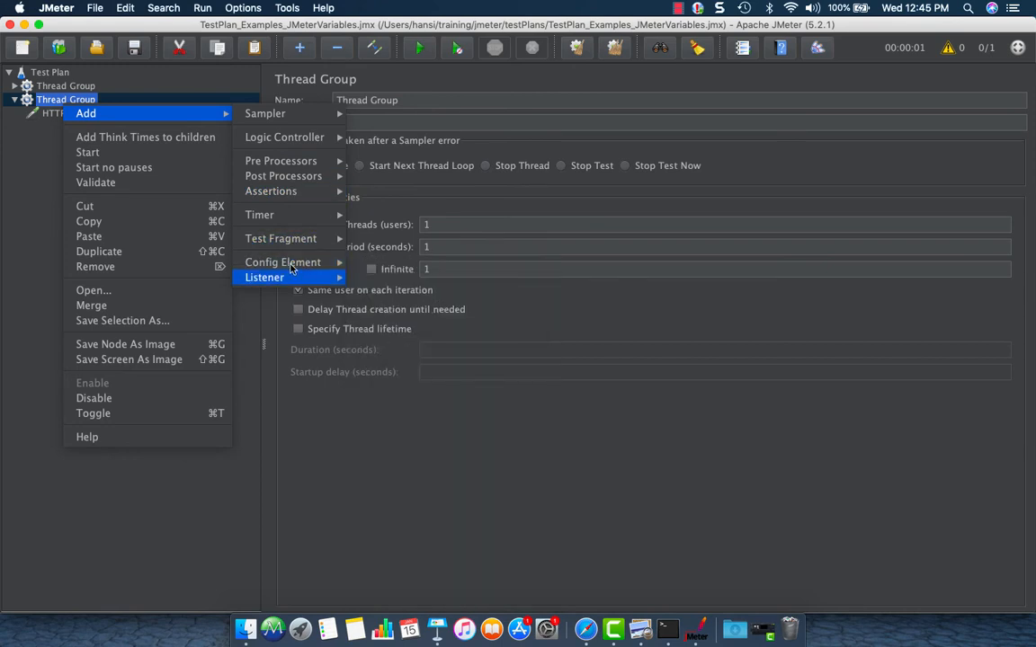
mouse_move(270, 276)
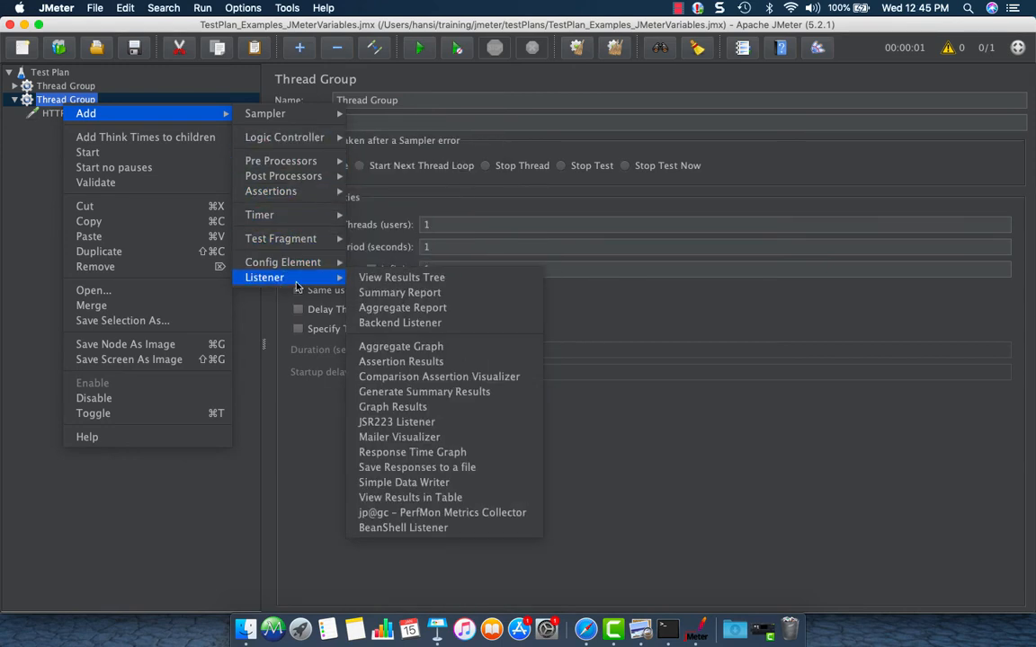
click(418, 278)
- Rename the new thread group to Thread Group 2 and the original one to Thread Group 1
click(76, 100)
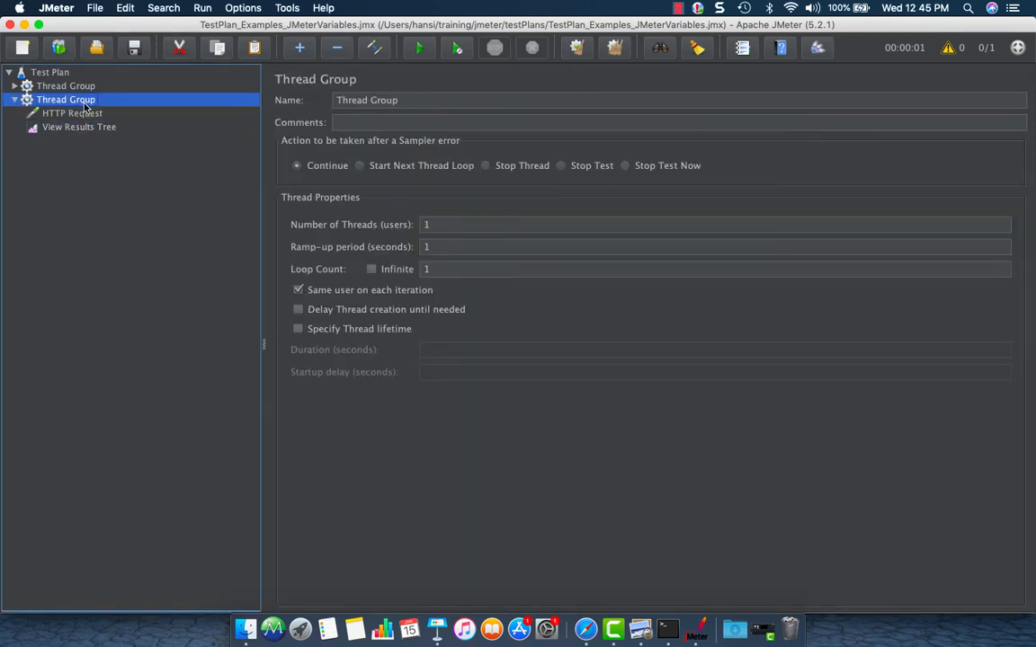
click(396, 100)
text(2)
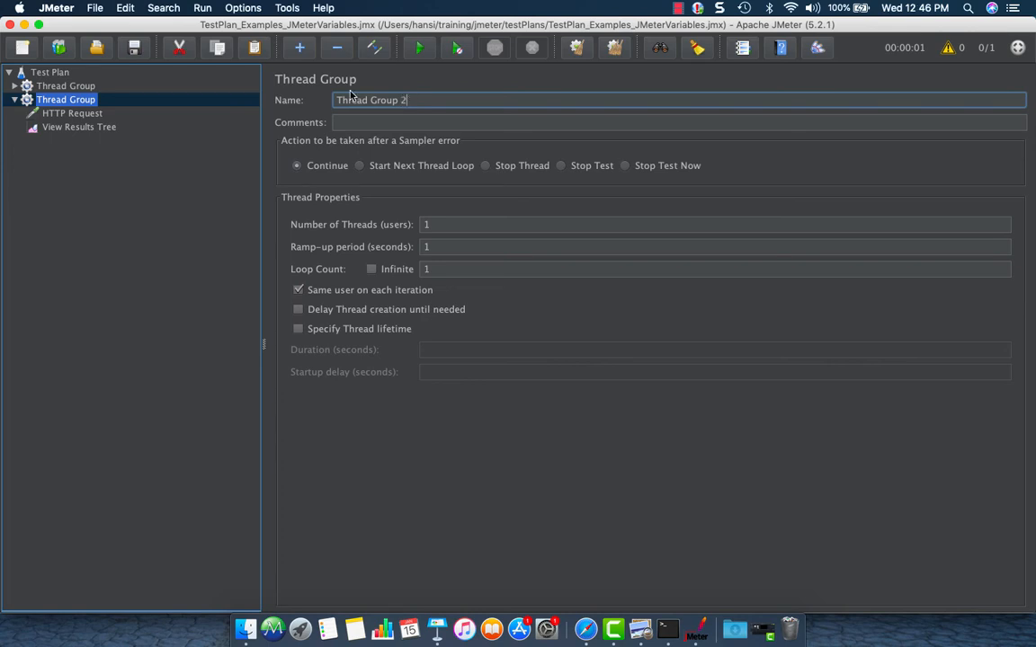
click(80, 86)
click(425, 100)
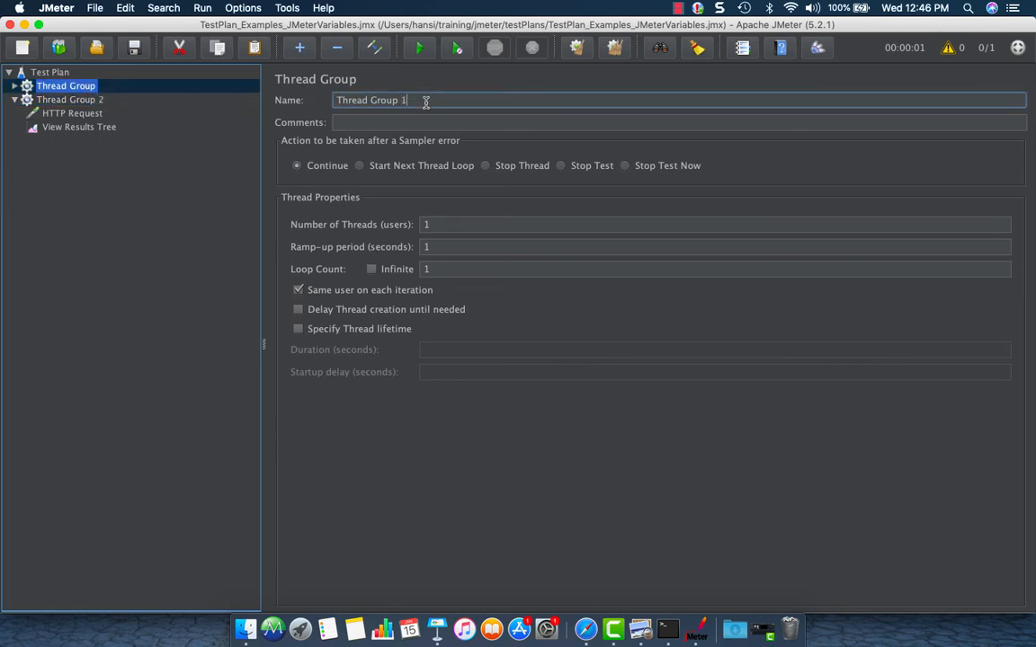
- Review the elements of both thread groups, run the test, and check the request body of Thread Group 2's HTTP Request
click(77, 126)
click(74, 114)
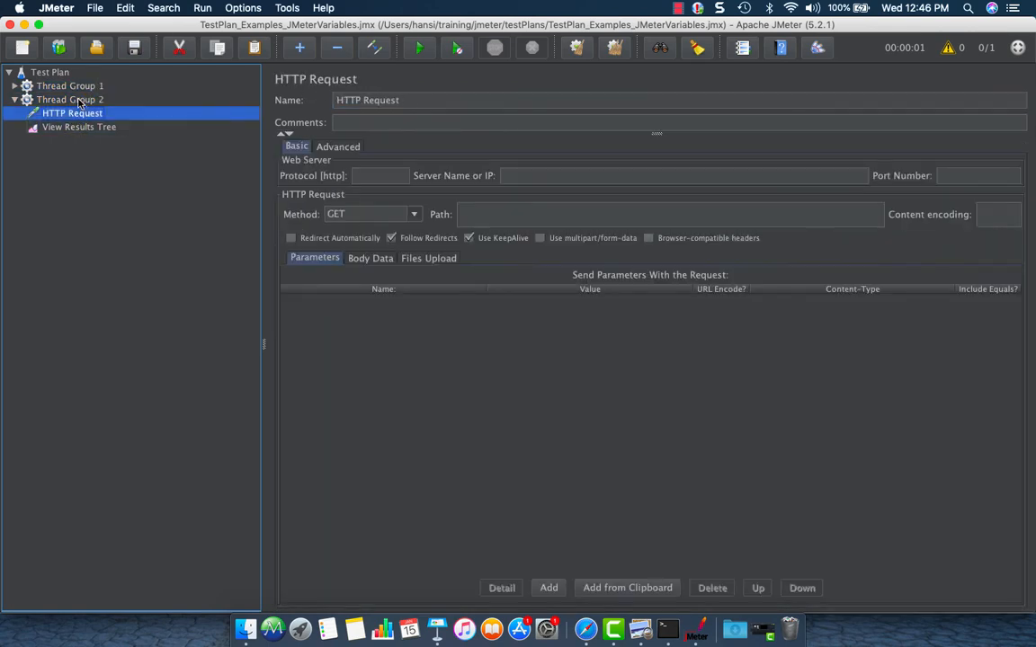
click(14, 86)
click(81, 154)
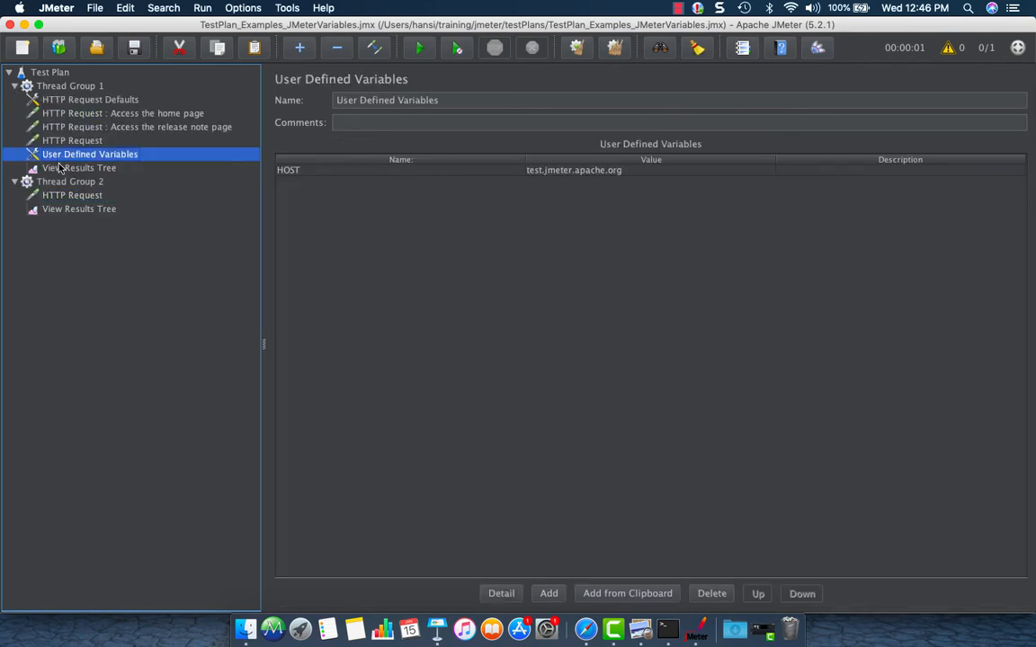
click(80, 209)
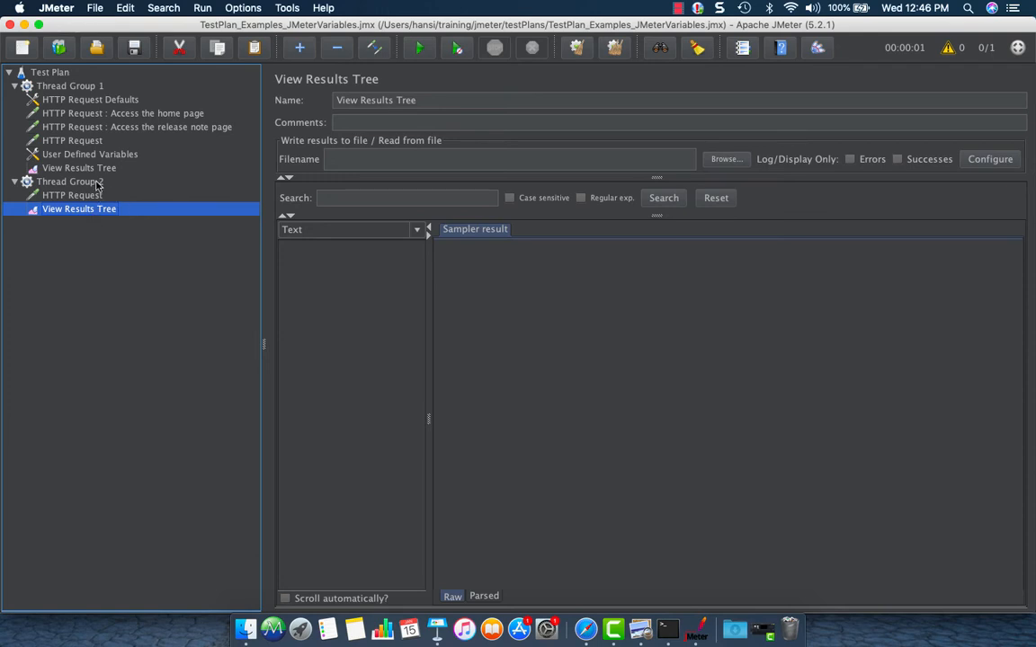
key(super+r)
click(346, 251)
click(539, 232)
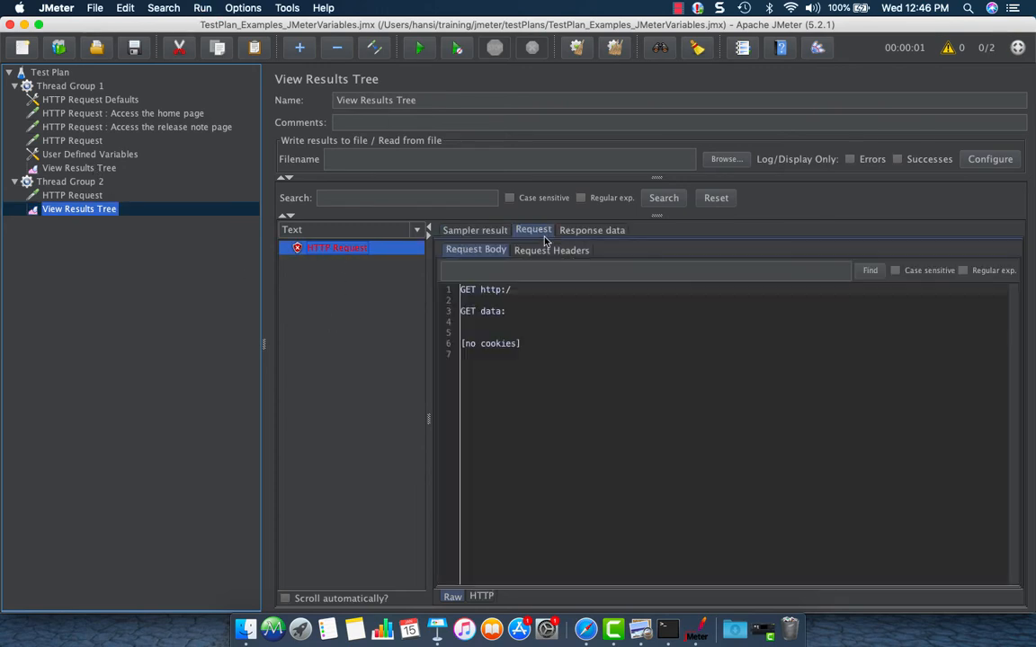
- Set the server name of Thread Group 2's HTTP Request to a reference to the HOST variable
click(74, 195)
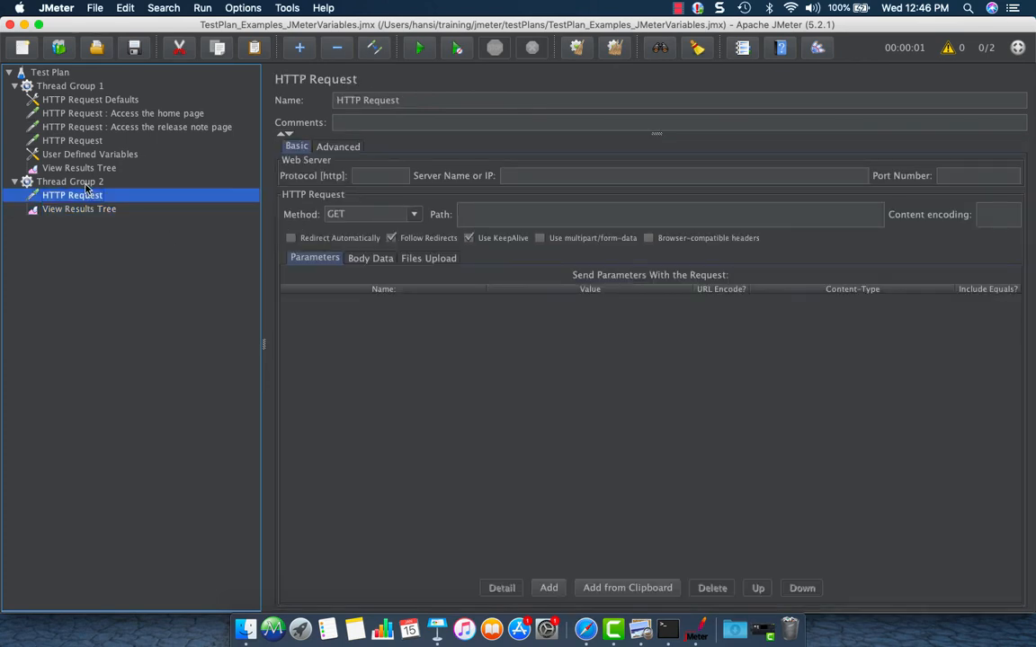
click(87, 183)
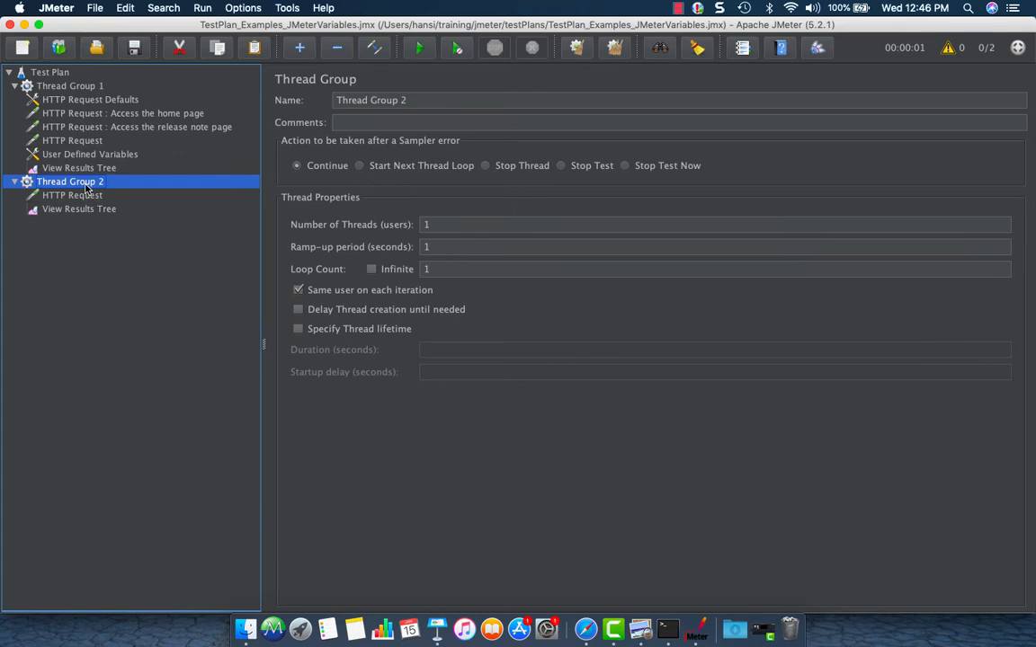
click(81, 196)
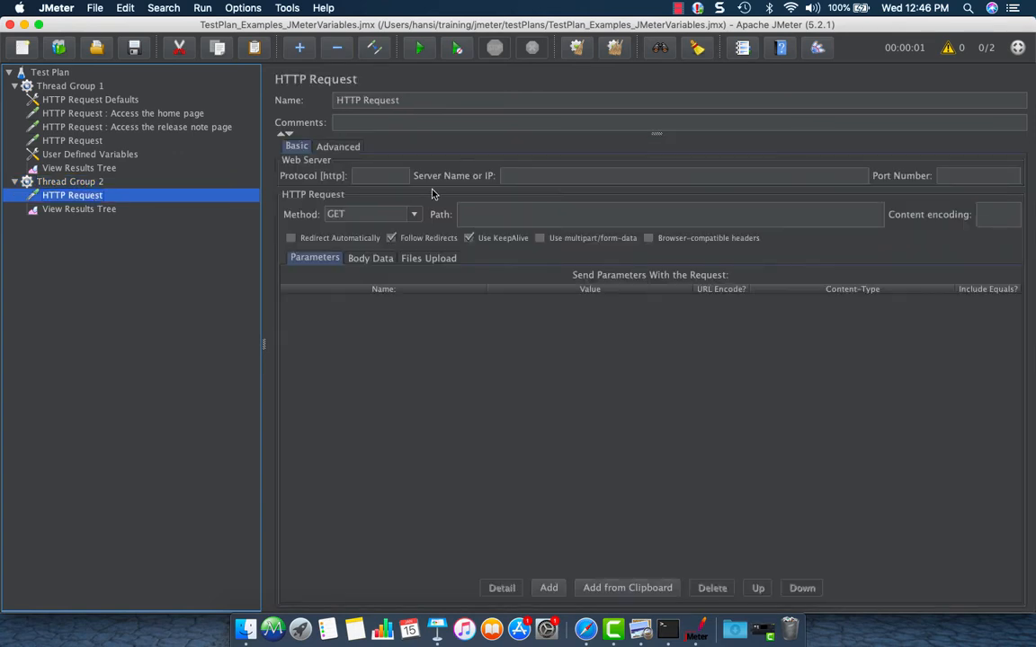
click(557, 177)
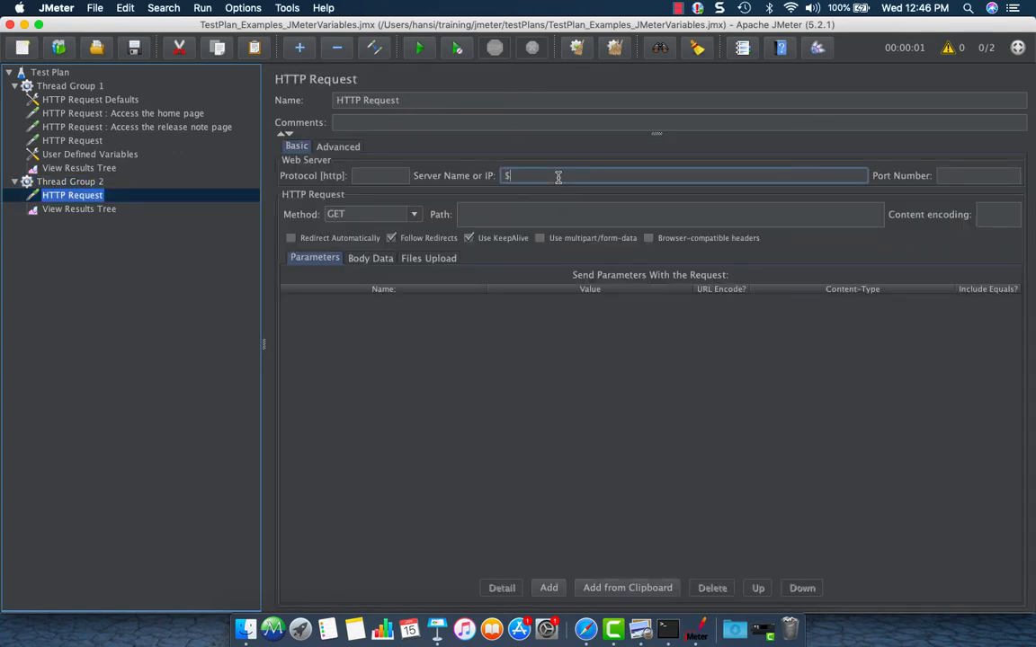
- Rerun the test with cleared results and compare Thread Group 2's requested address with the HOST variable defined in Thread Group 1
click(94, 212)
key(super+e)
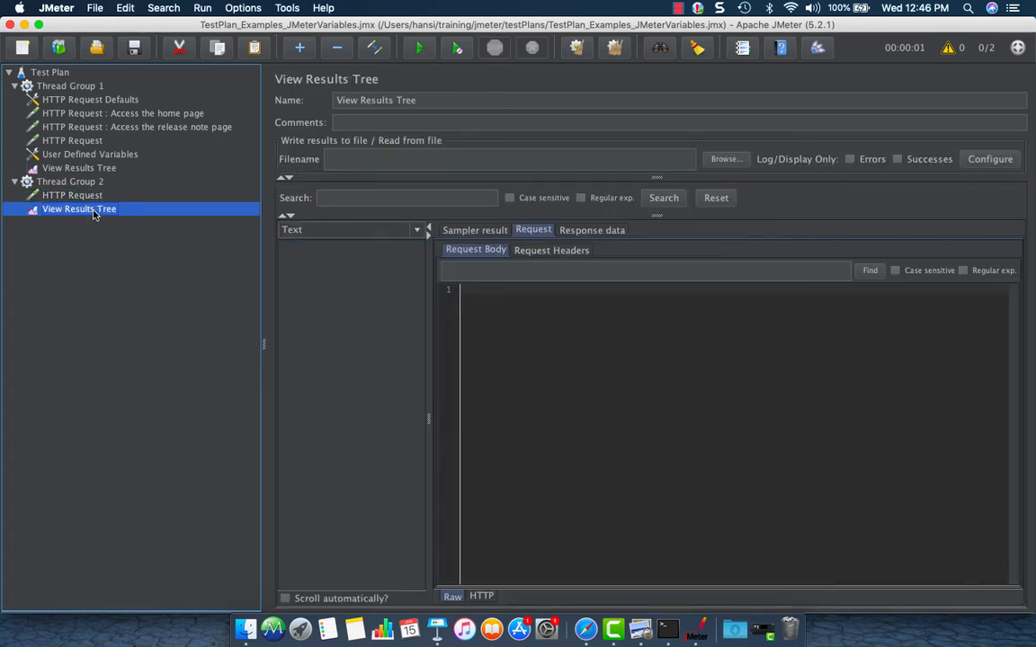
click(337, 248)
drag(481, 289, 638, 294)
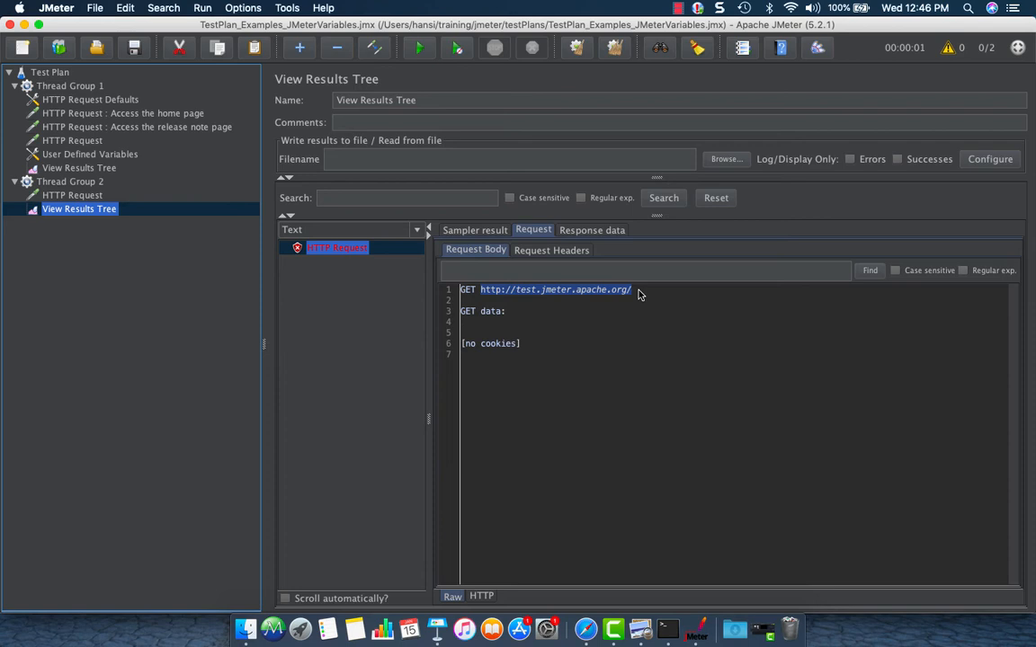
click(126, 154)
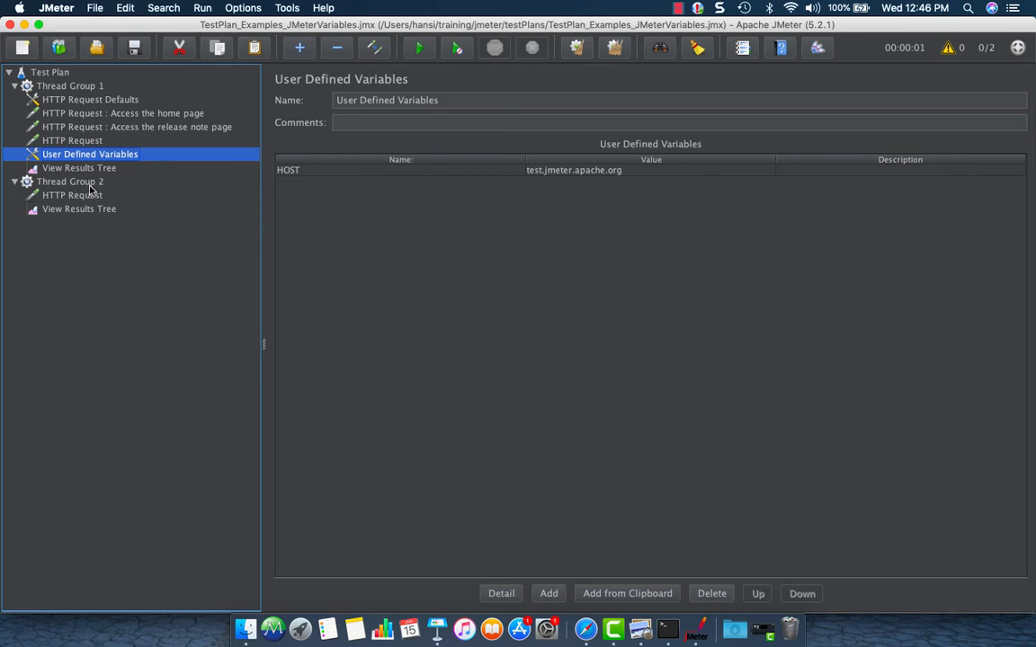
- Collapse Thread Group 1 and Thread Group 2 in the tree and disable both
click(14, 85)
click(14, 99)
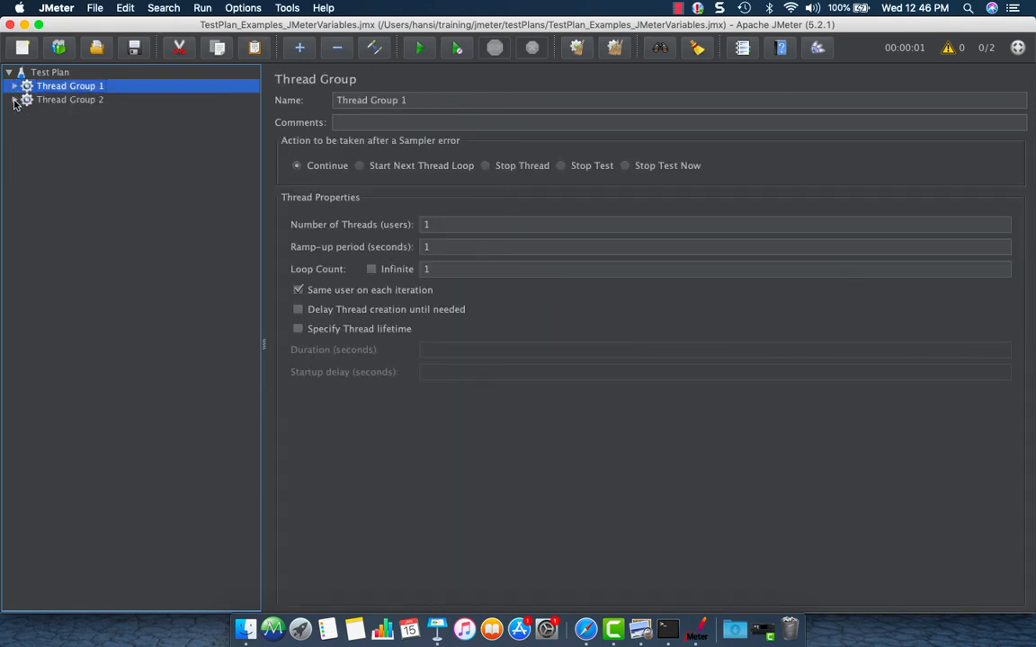
shift+click(85, 101)
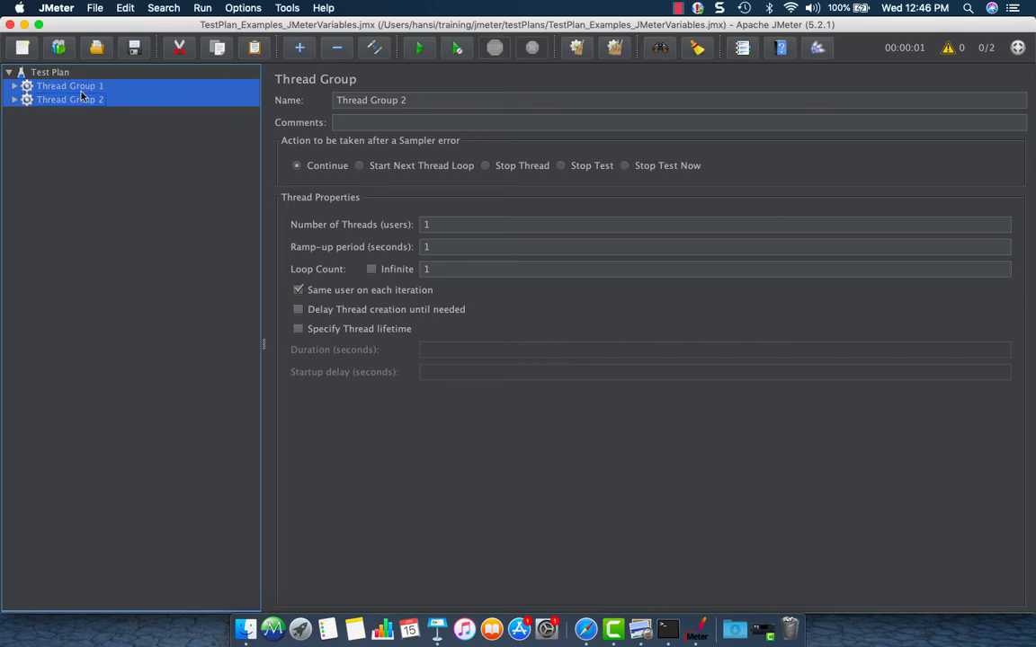
- Add another Thread Group to the Test Plan and name it Thread Group 3
right_click(63, 73)
mouse_move(157, 86)
mouse_move(280, 84)
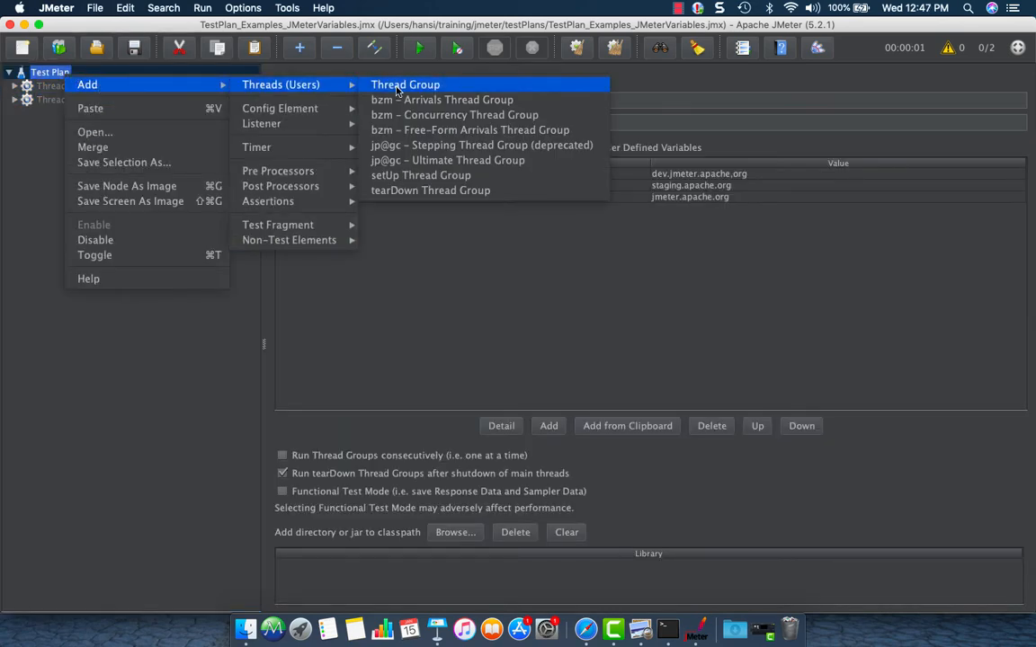
click(404, 86)
click(493, 101)
text(3)
click(63, 114)
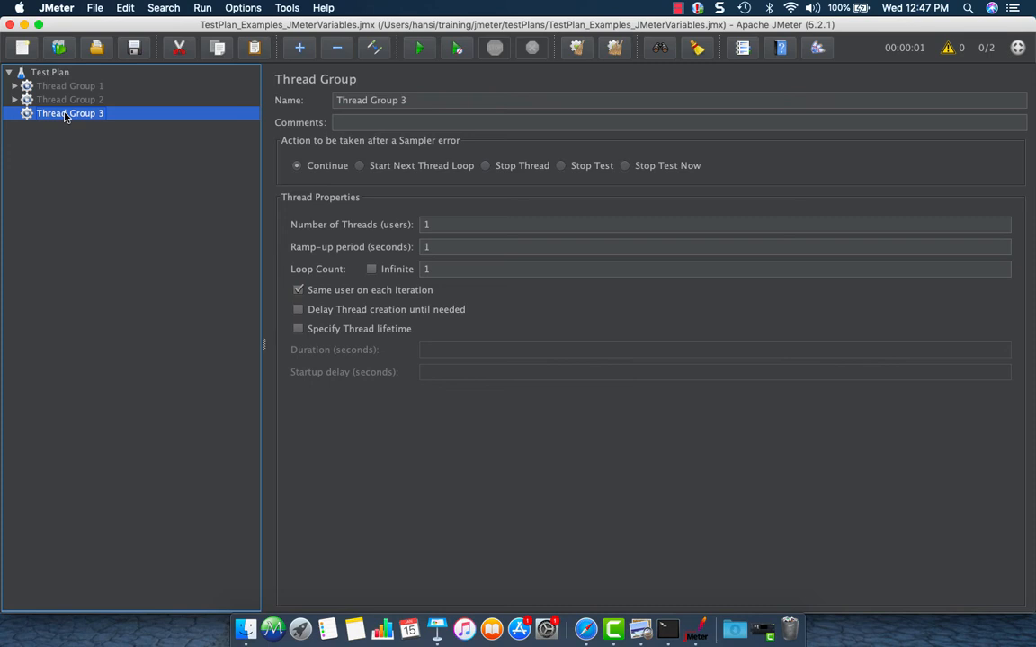
- Add a JSR223 Sampler to Thread Group 3
right_click(65, 116)
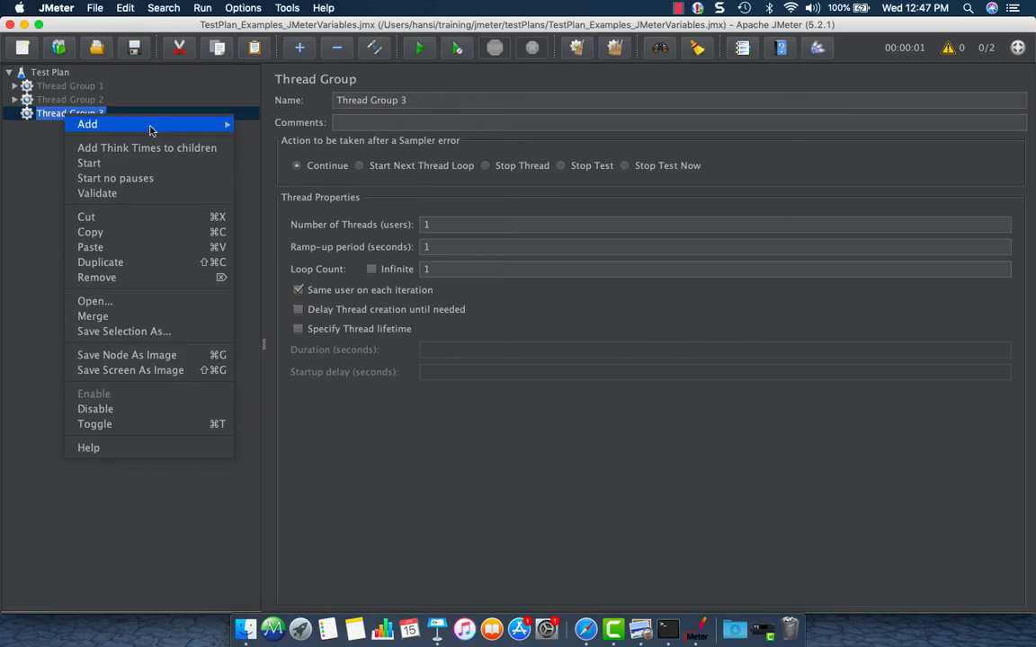
mouse_move(134, 124)
mouse_move(279, 124)
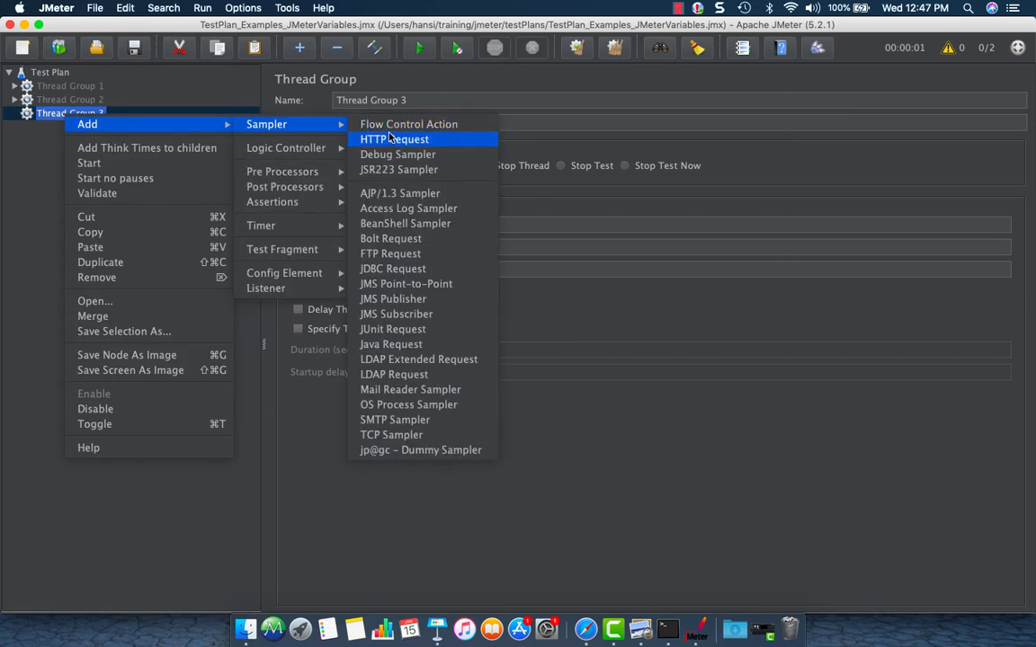
click(431, 169)
- Add a View Results Tree listener to Thread Group 3 and open the JSR223 Sampler's settings
click(70, 113)
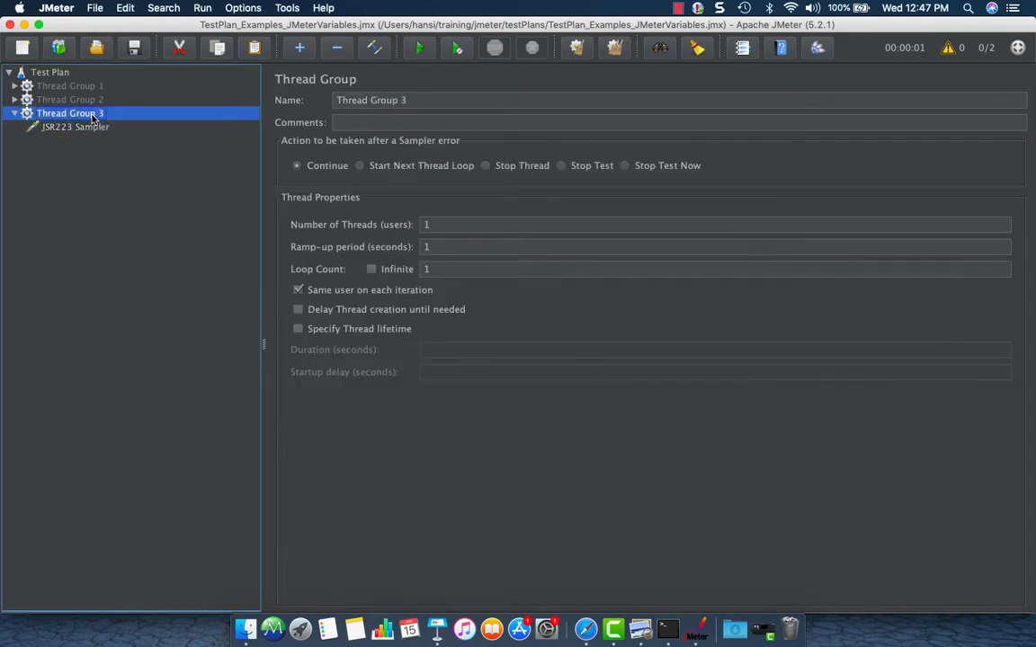
right_click(90, 113)
mouse_move(180, 126)
mouse_move(334, 127)
mouse_move(291, 290)
click(548, 289)
click(83, 127)
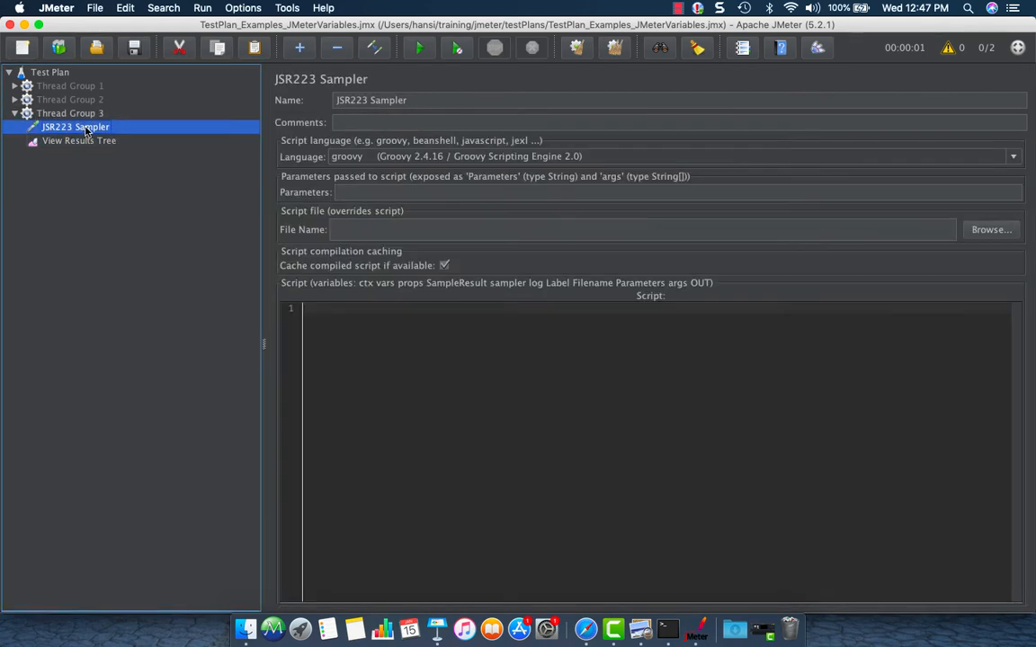
- Write the script vars.put("companyName", "Pragmatic") in the JSR223 Sampler
click(427, 311)
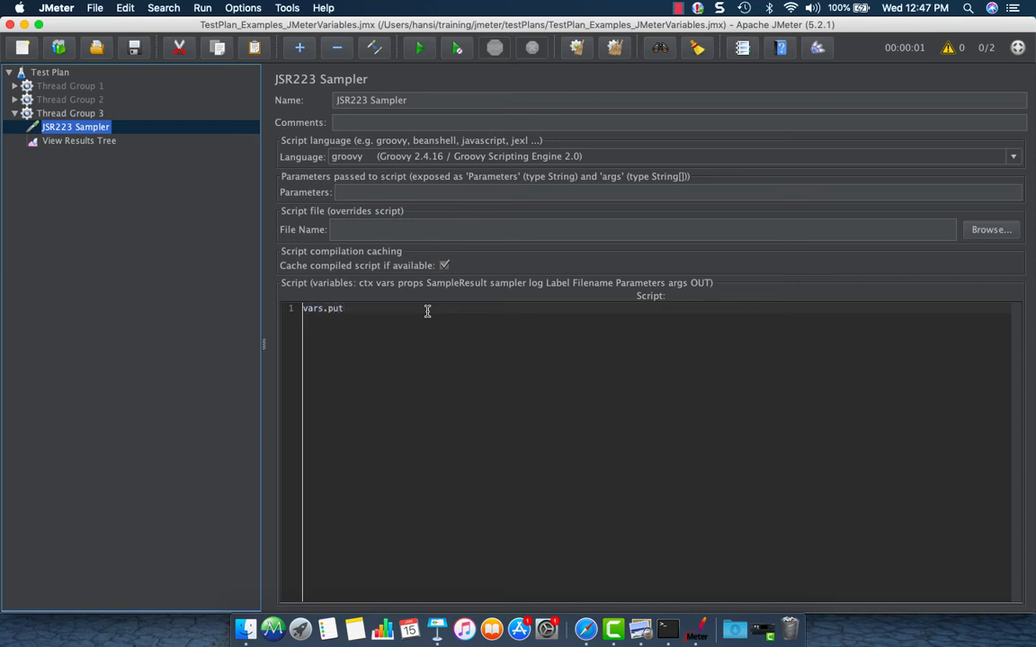
text(vars.put())
key(Left)
text("")
key(Left)
text(Compan)
click(427, 311)
text(, "")
key(Left)
text(Tragmati)
click(513, 308)
double_click(450, 308)
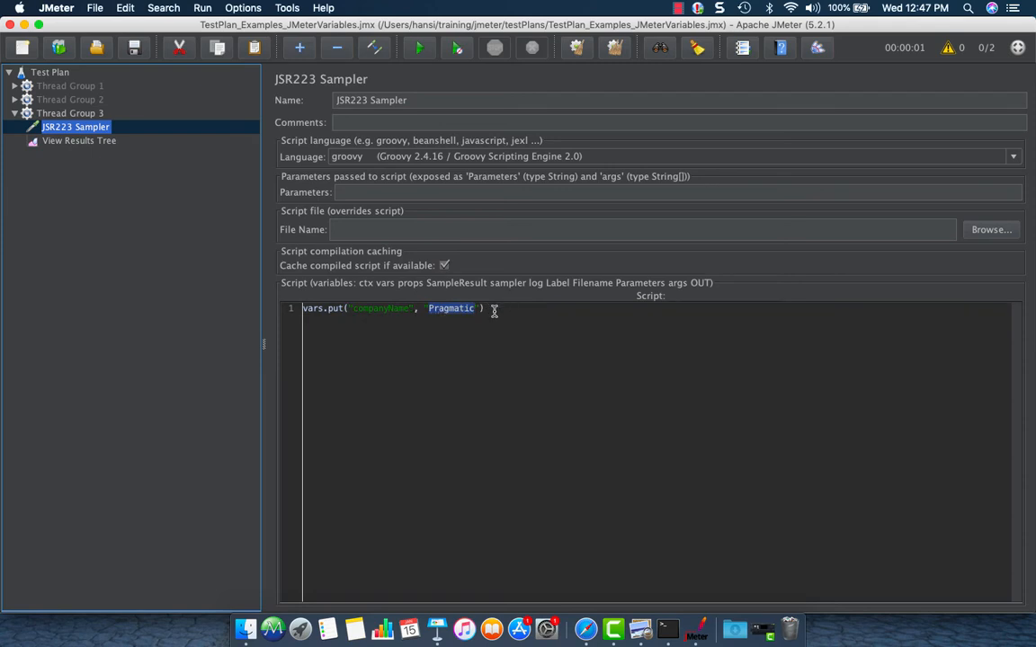
- Select groovy as the JSR223 Sampler's script language and return to the end of the script line
click(377, 155)
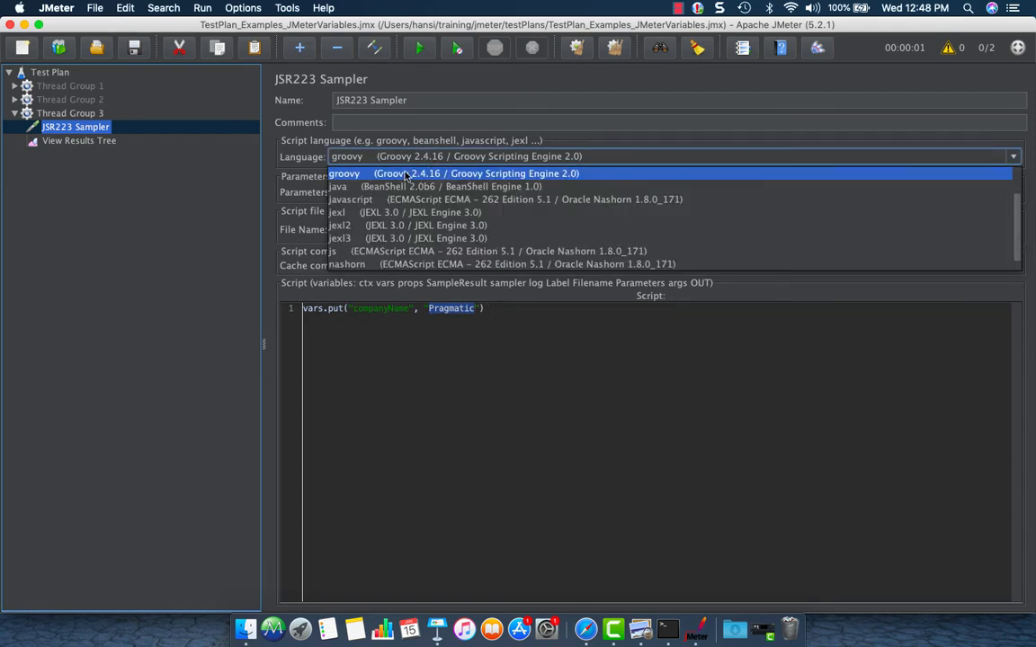
click(391, 173)
click(390, 160)
click(346, 162)
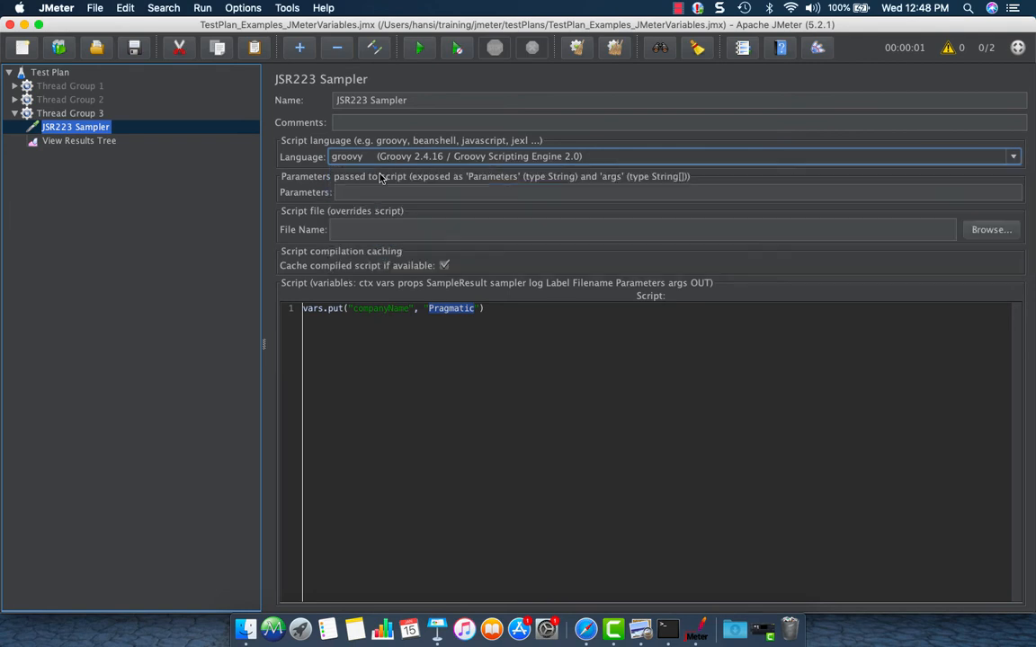
click(505, 311)
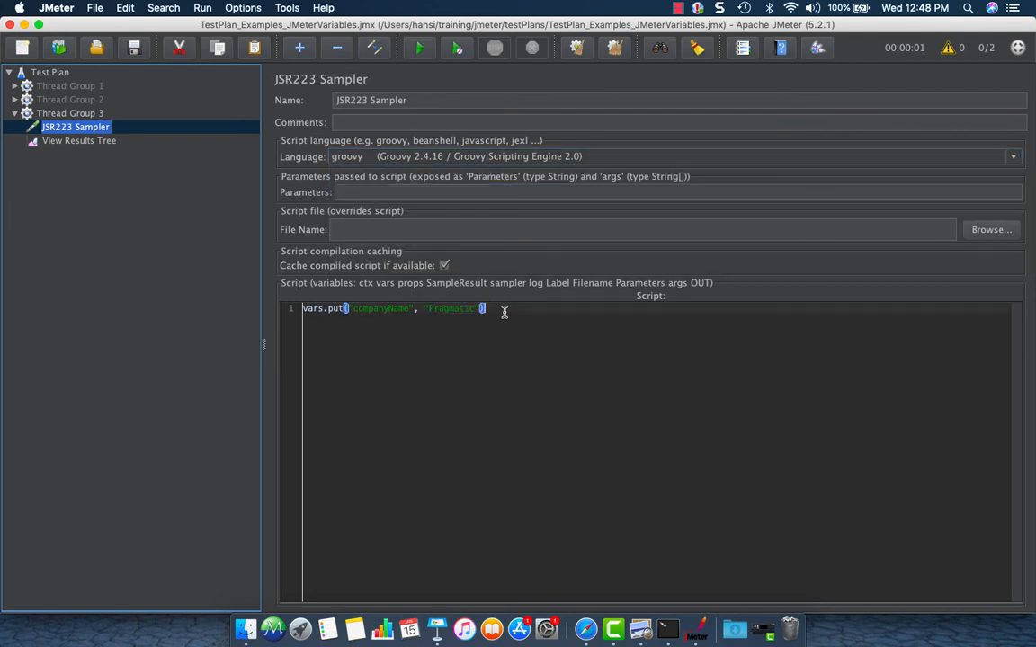
- Add a Java Request sampler to Thread Group 3 directly after the JSR223 Sampler and name it Java Request ${companyName}
click(101, 142)
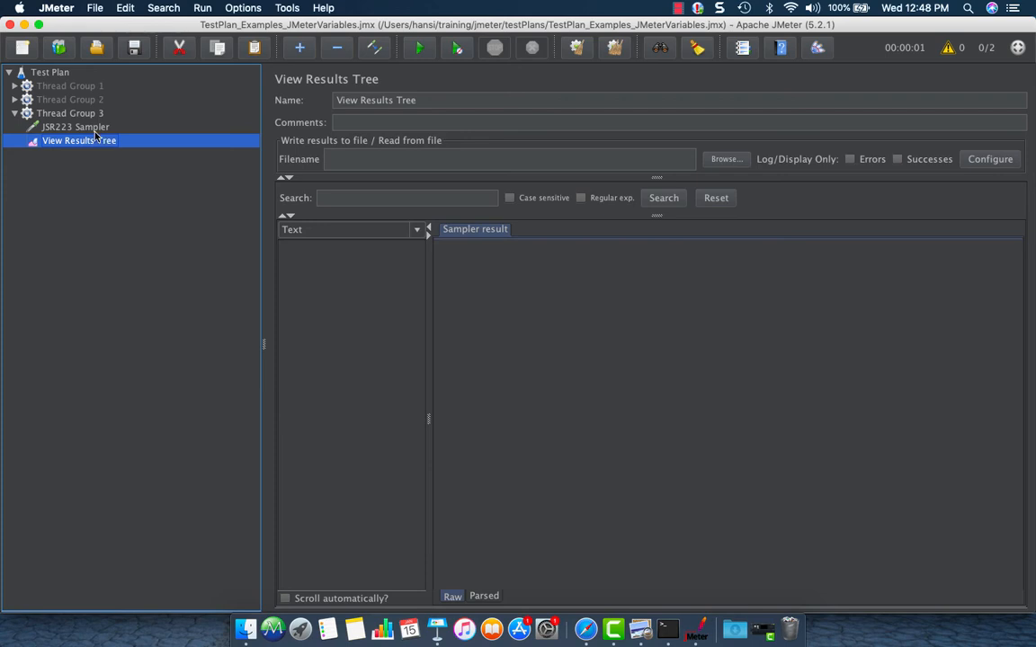
click(82, 113)
right_click(86, 115)
mouse_move(180, 126)
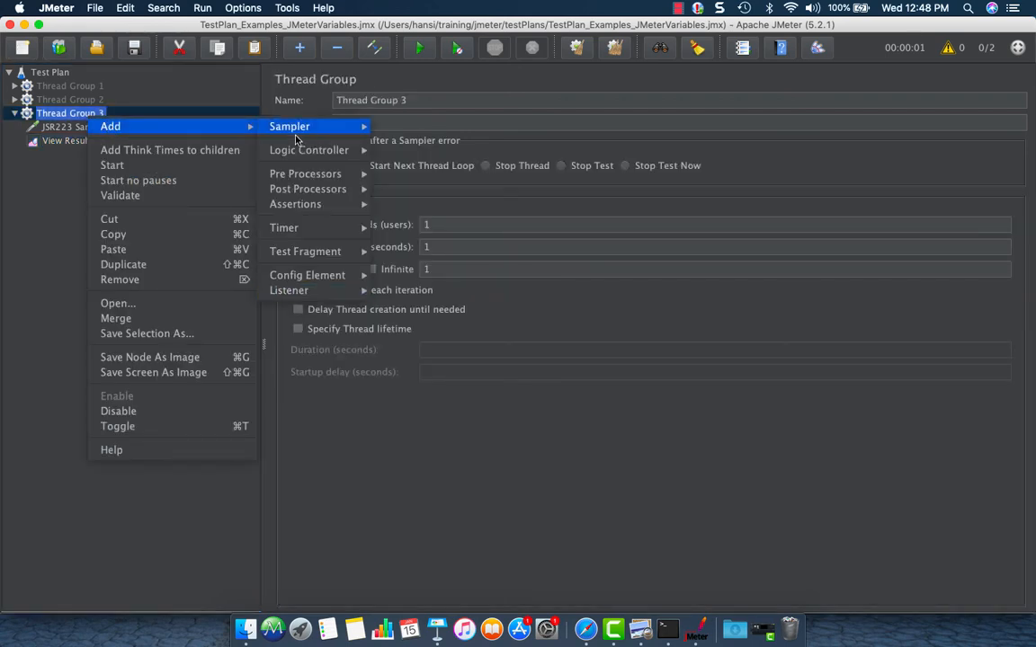
mouse_move(296, 135)
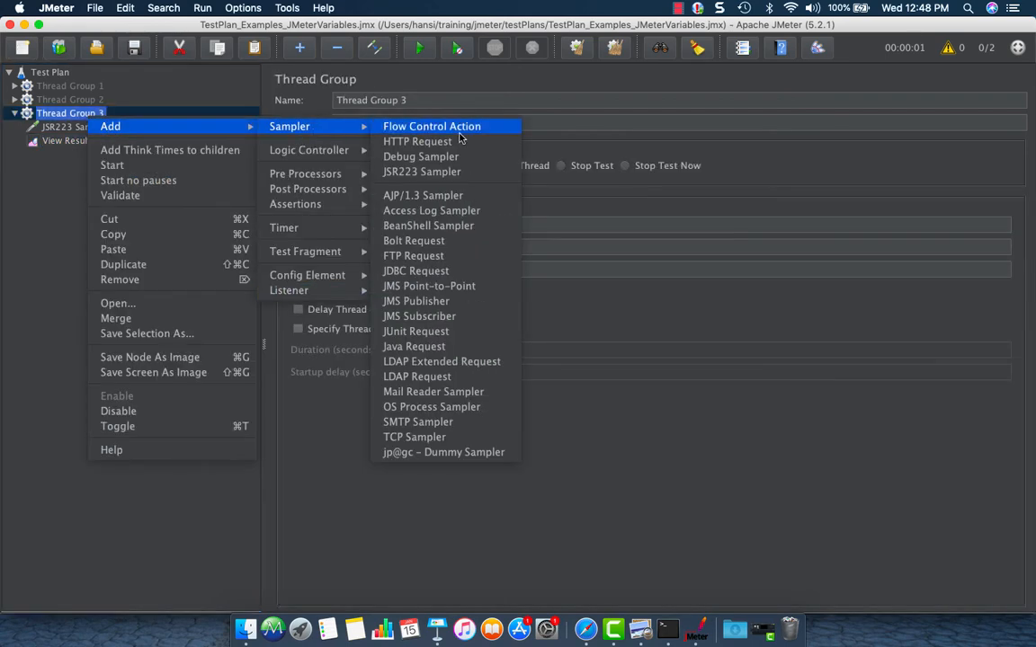
click(452, 348)
drag(90, 160, 79, 135)
click(418, 101)
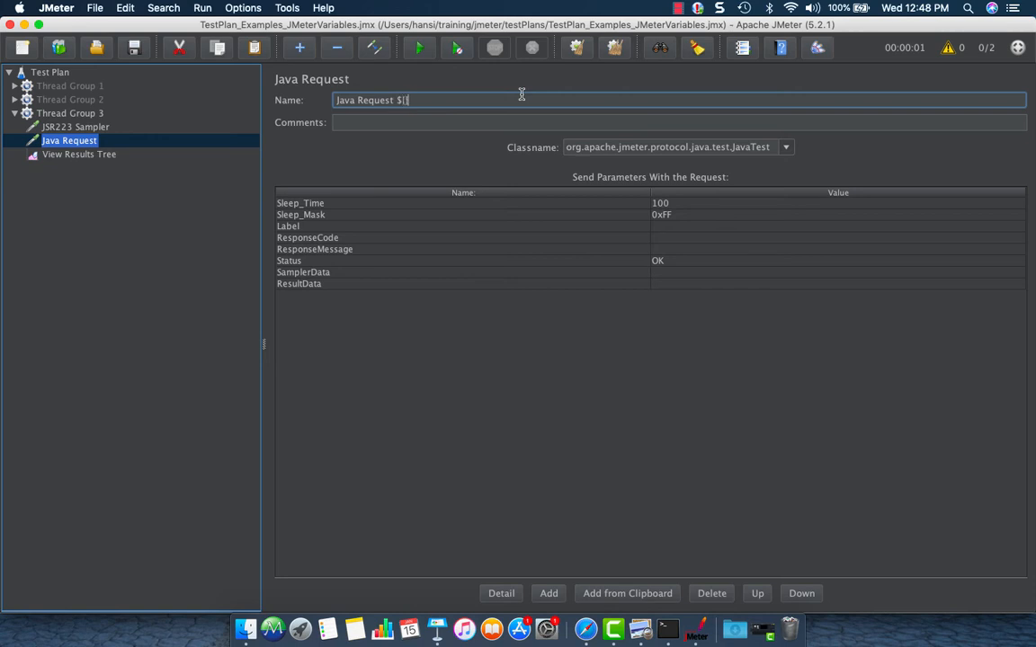
text(${company})
- Run the test plan and open the Java Request's result in Thread Group 3's View Results Tree
click(103, 154)
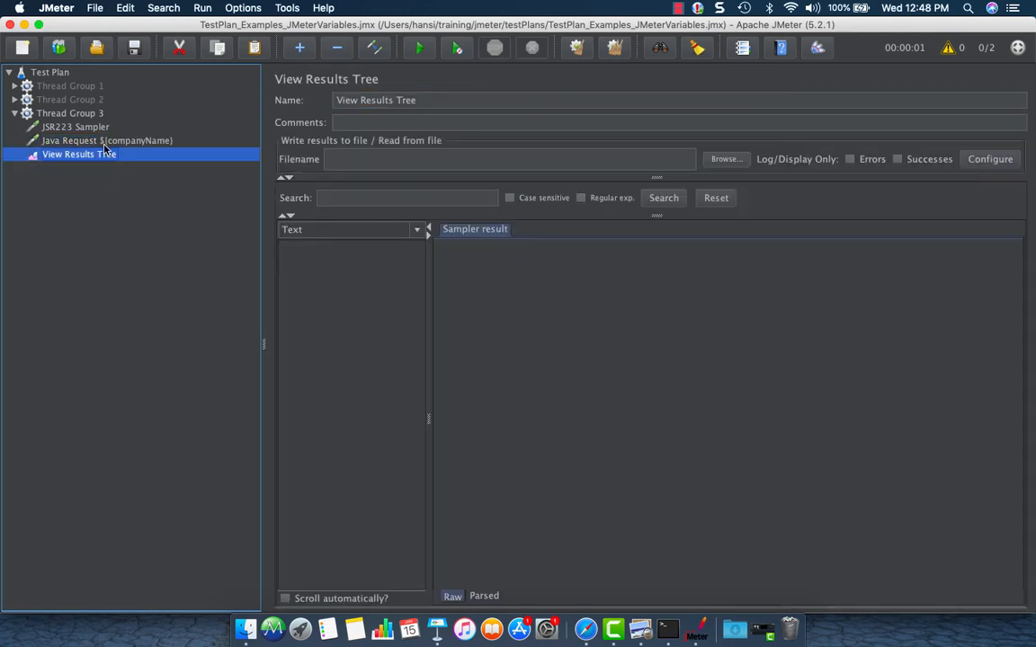
key(super+r)
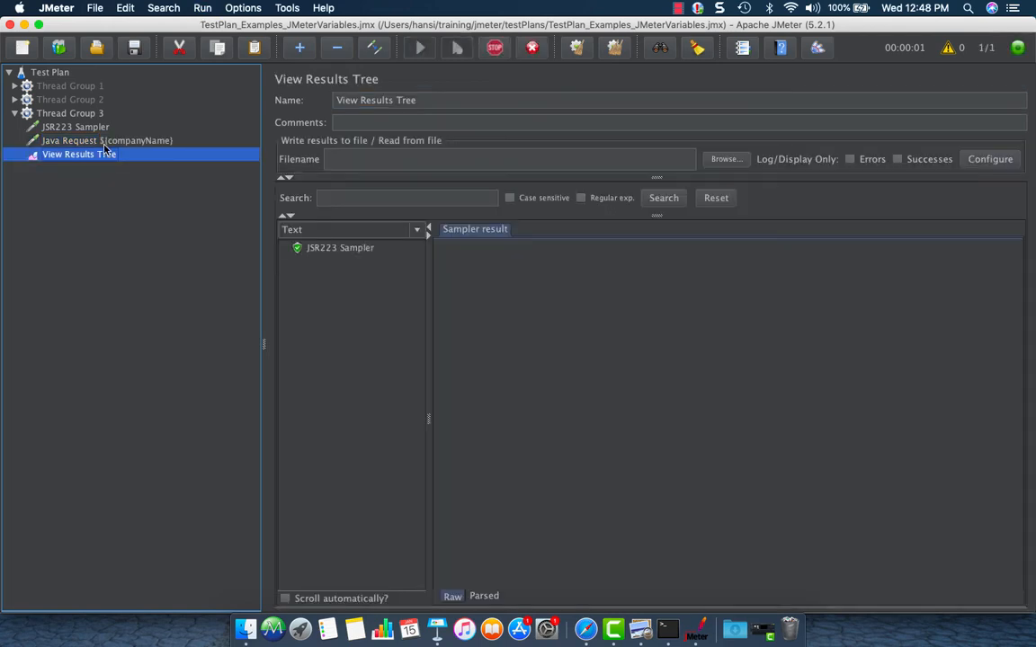
click(386, 265)
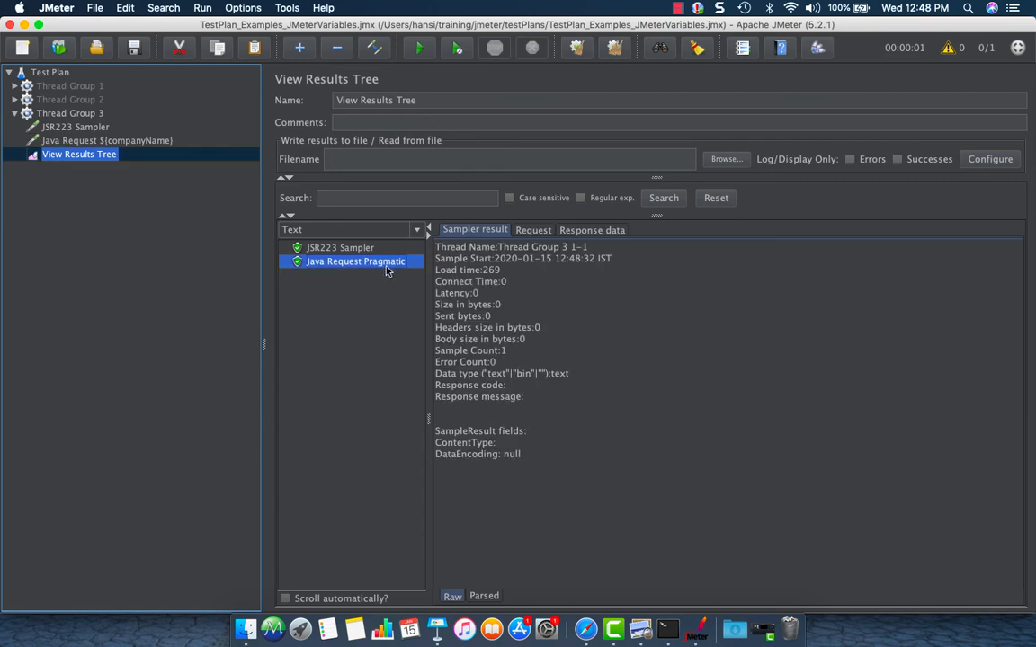
- Change the variable name in the JSR223 Sampler's script to companyName1
click(85, 130)
click(414, 308)
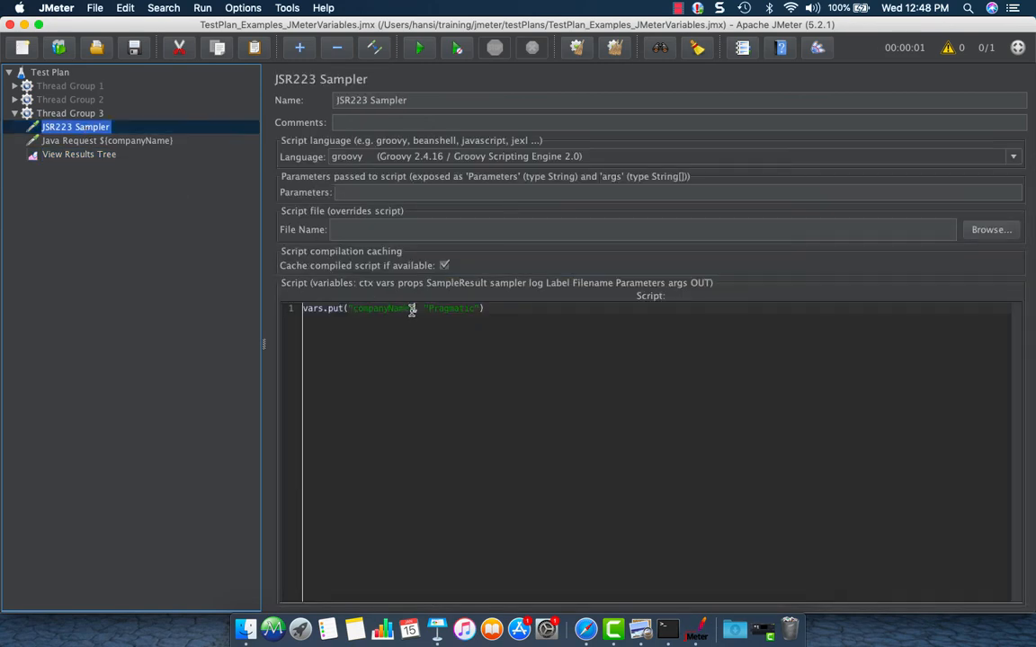
click(410, 308)
text(1)
click(521, 308)
- Clear the old results, rerun the test plan and widen the results list to show the full sampler names
click(86, 157)
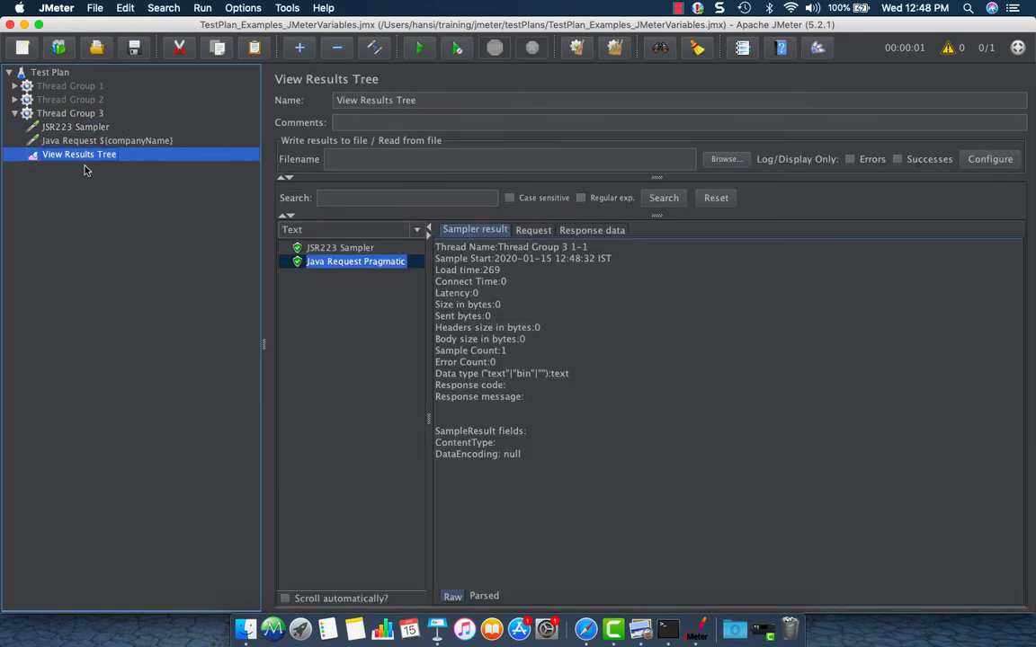
key(super+e)
key(super+r)
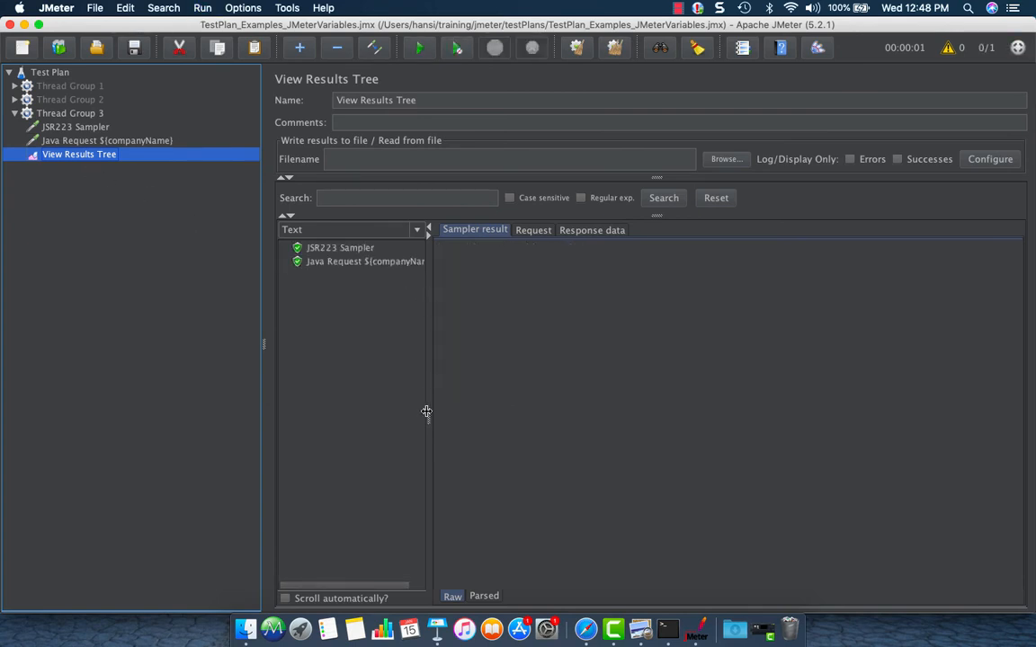
drag(426, 416, 572, 417)
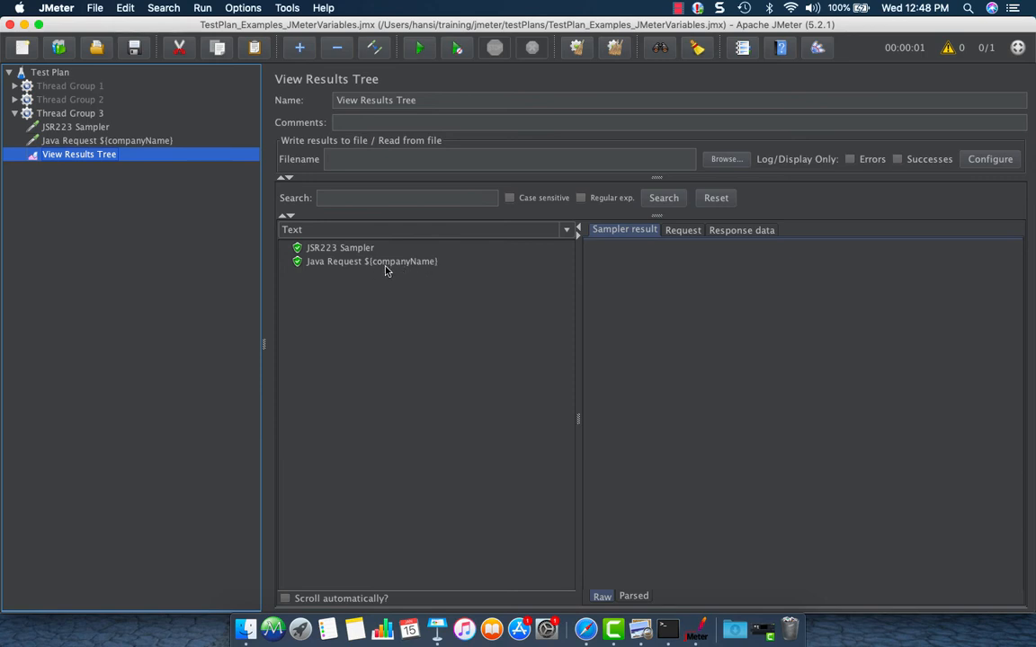
- Review the Java Request and JSR223 Sampler, and add a Debug PostProcessor under the JSR223 Sampler
click(154, 143)
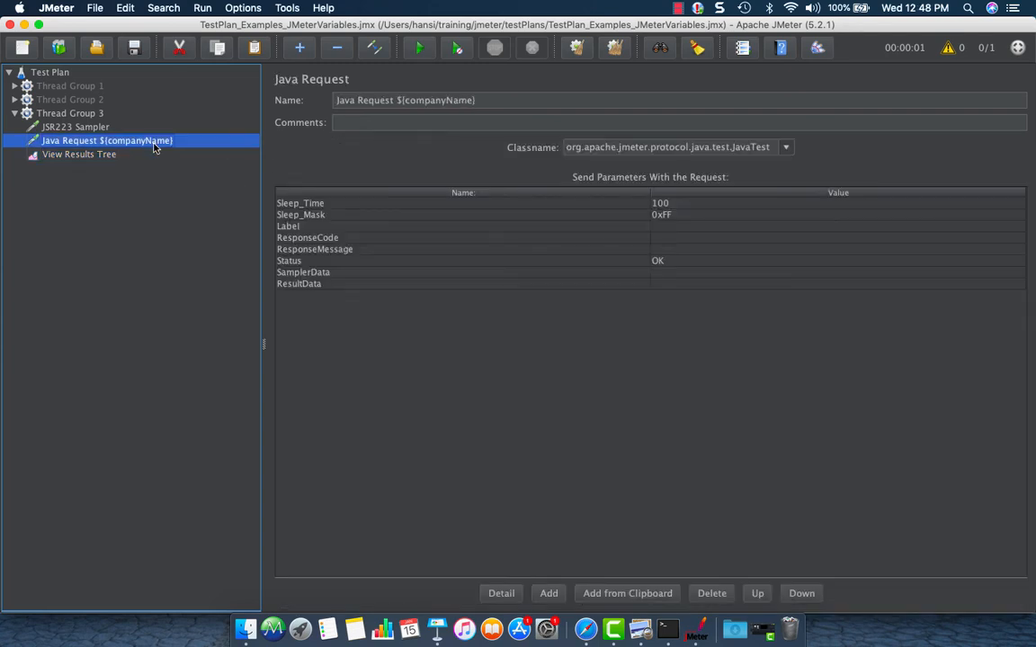
click(96, 130)
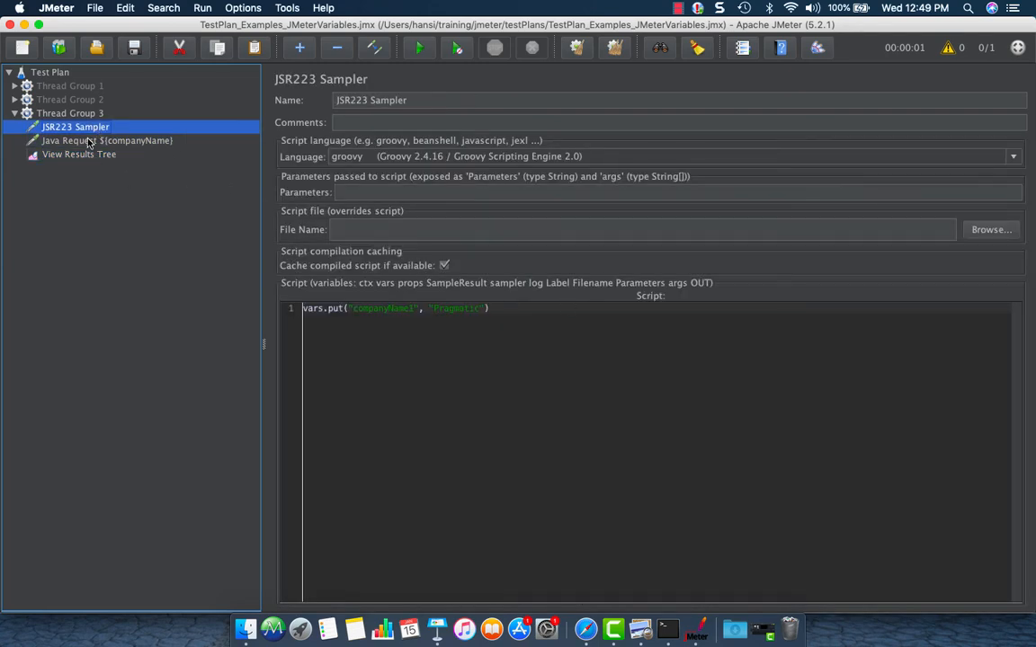
right_click(86, 134)
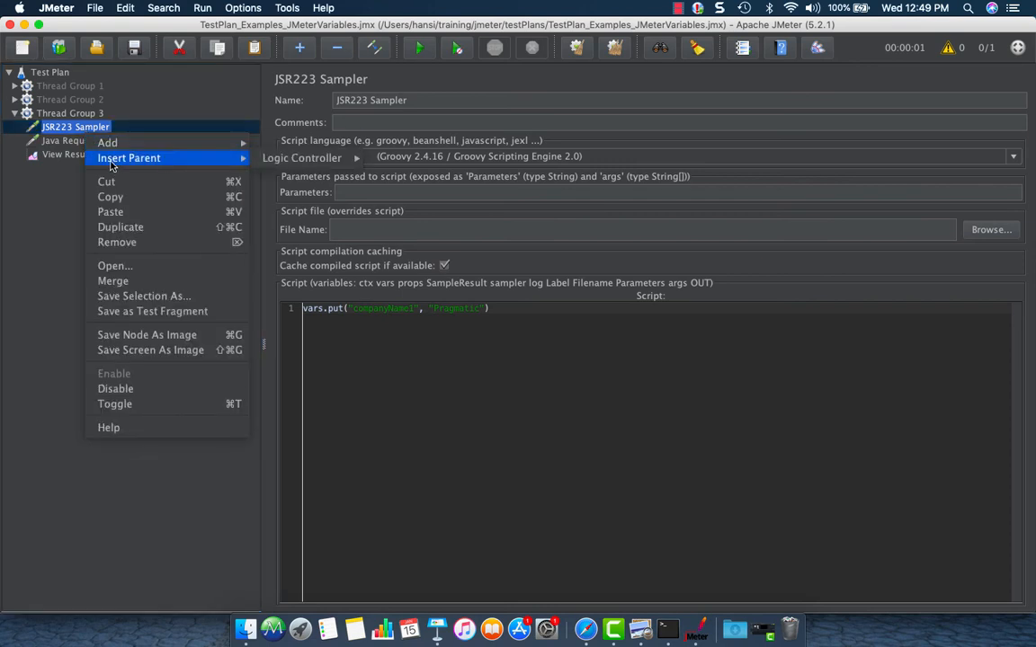
mouse_move(206, 142)
mouse_move(317, 146)
mouse_move(315, 205)
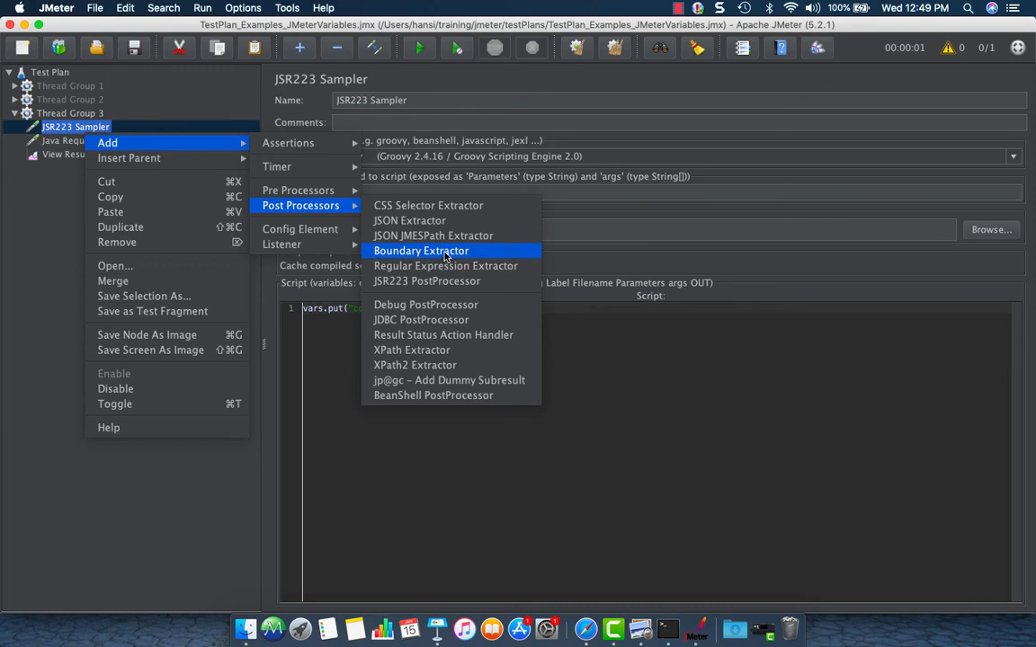
click(413, 305)
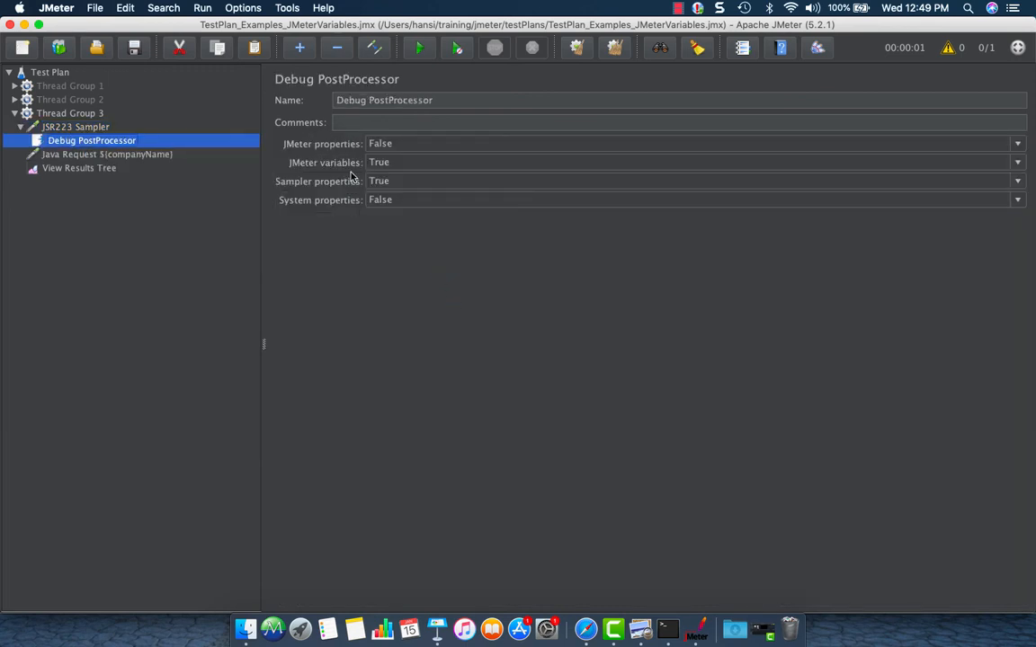
- Configure the Debug PostProcessor with JMeter variables set to True and Sampler properties set to False
click(377, 163)
click(377, 176)
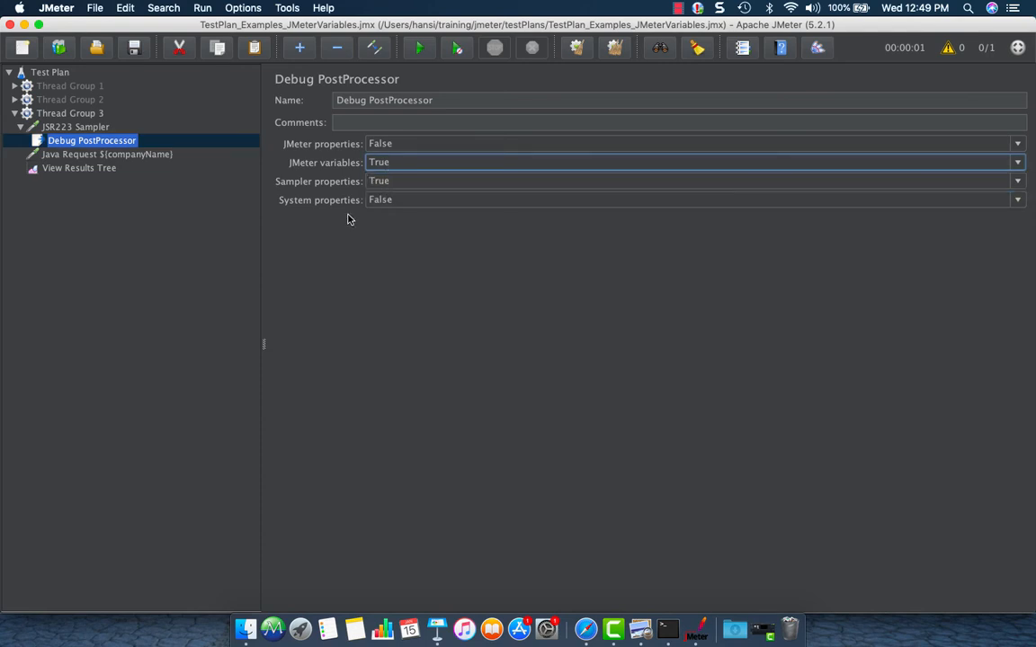
click(386, 183)
click(390, 213)
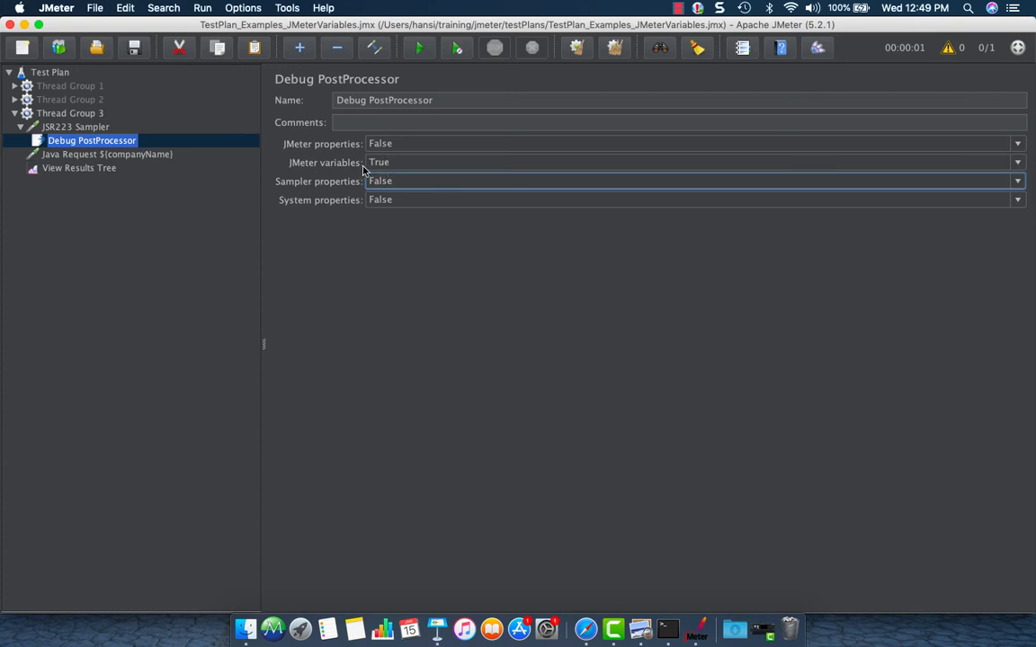
click(396, 165)
click(388, 183)
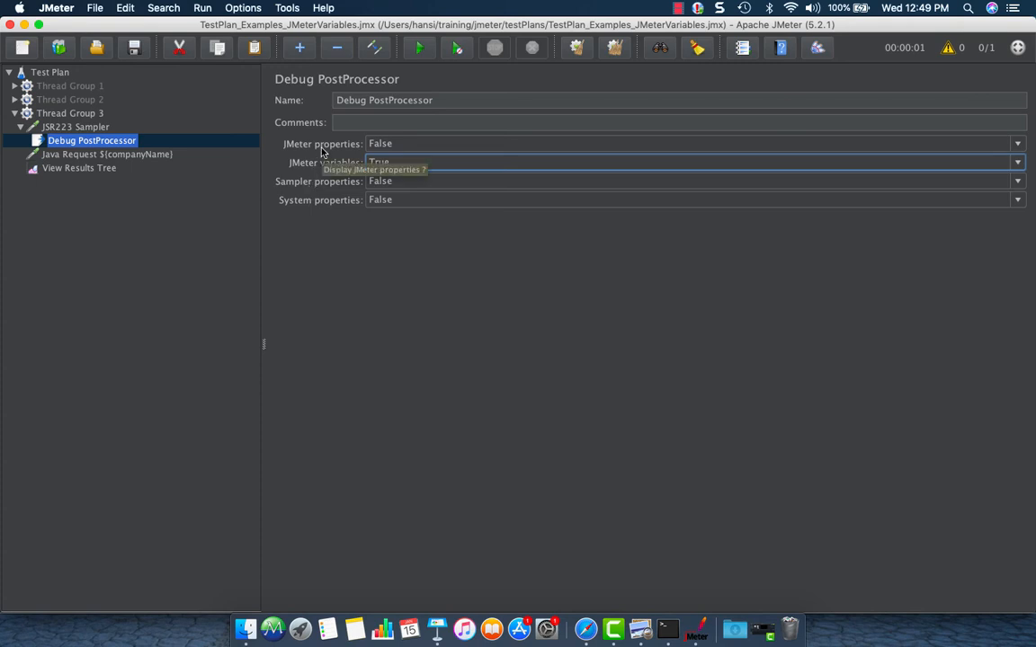
- Rerun the test plan and open the response data of the JSR223 Sampler's sub-result in the View Results Tree
click(94, 170)
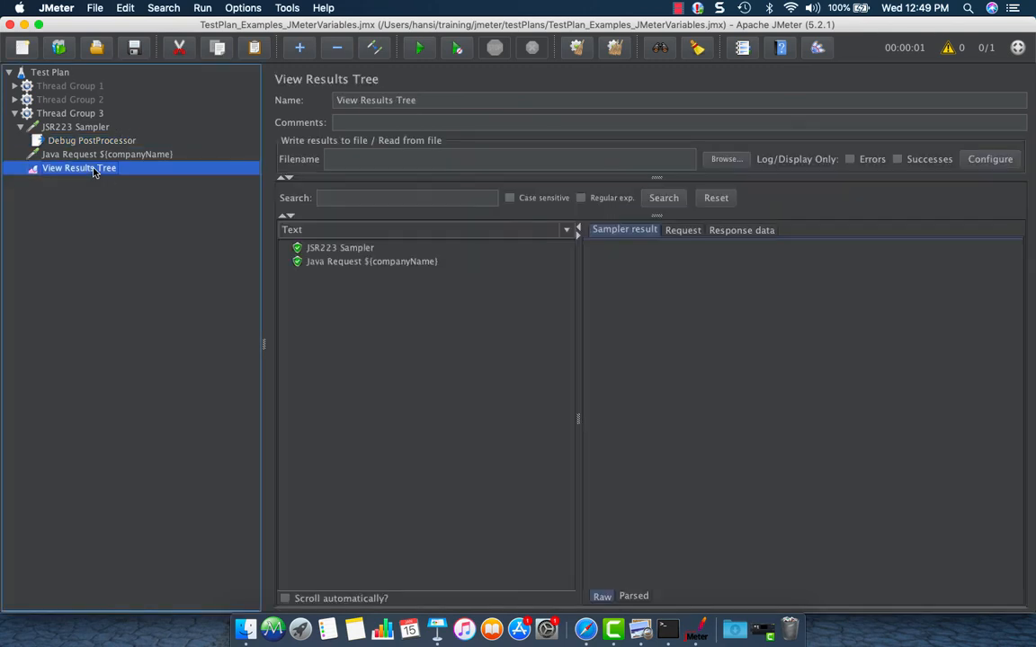
key(super+r)
click(285, 248)
click(338, 262)
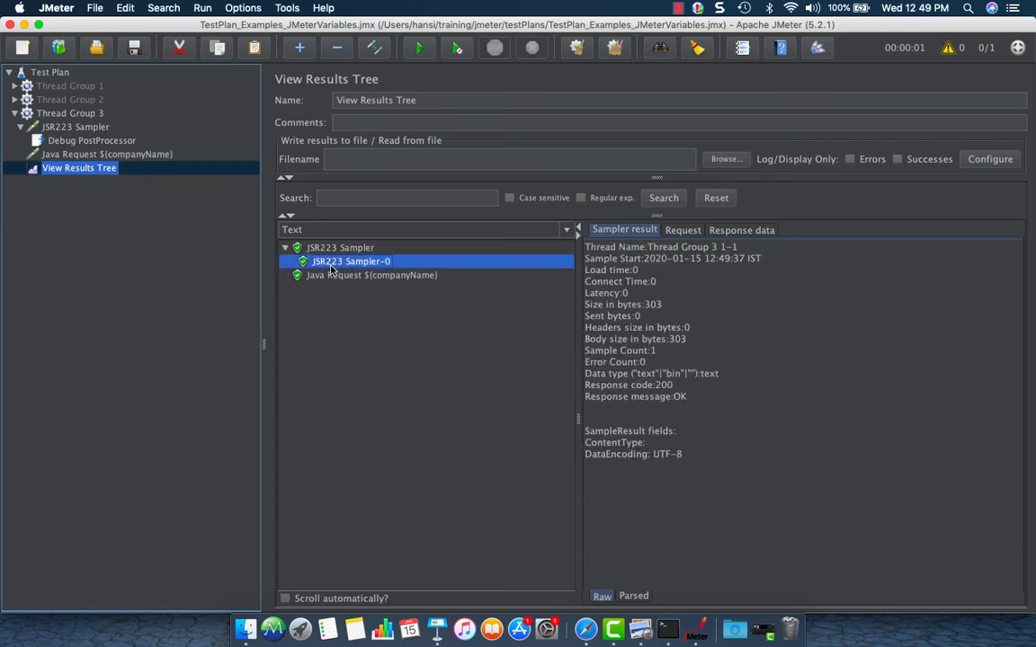
click(740, 230)
- Examine the JMeter variables listed in the sub-result's response body, especially HOST and companyName1
drag(715, 403, 530, 261)
click(615, 328)
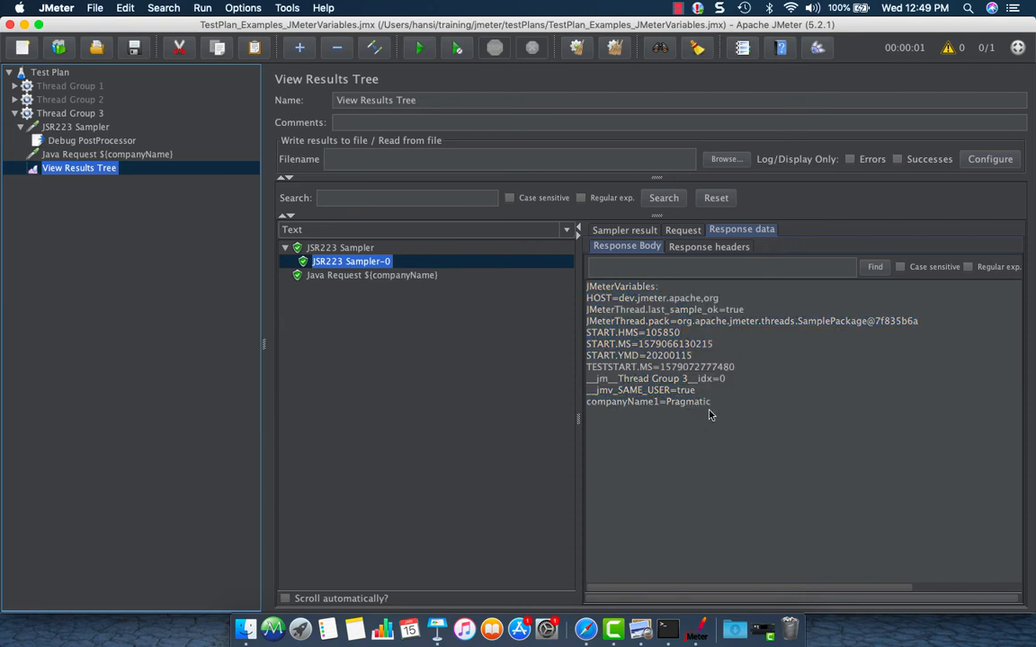
drag(708, 415, 645, 410)
drag(594, 409, 580, 405)
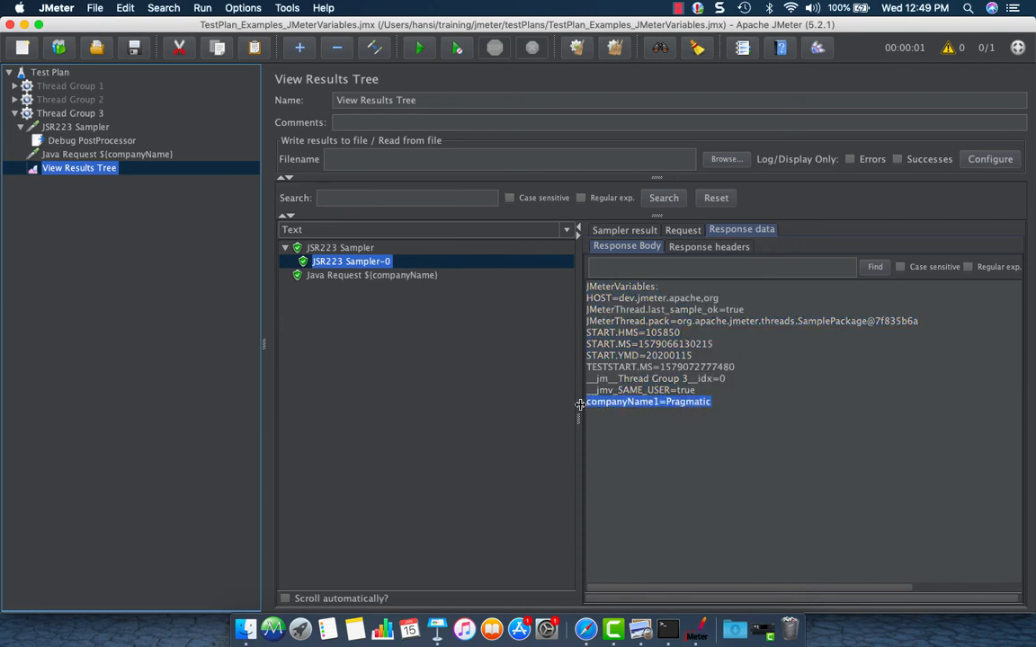
click(734, 403)
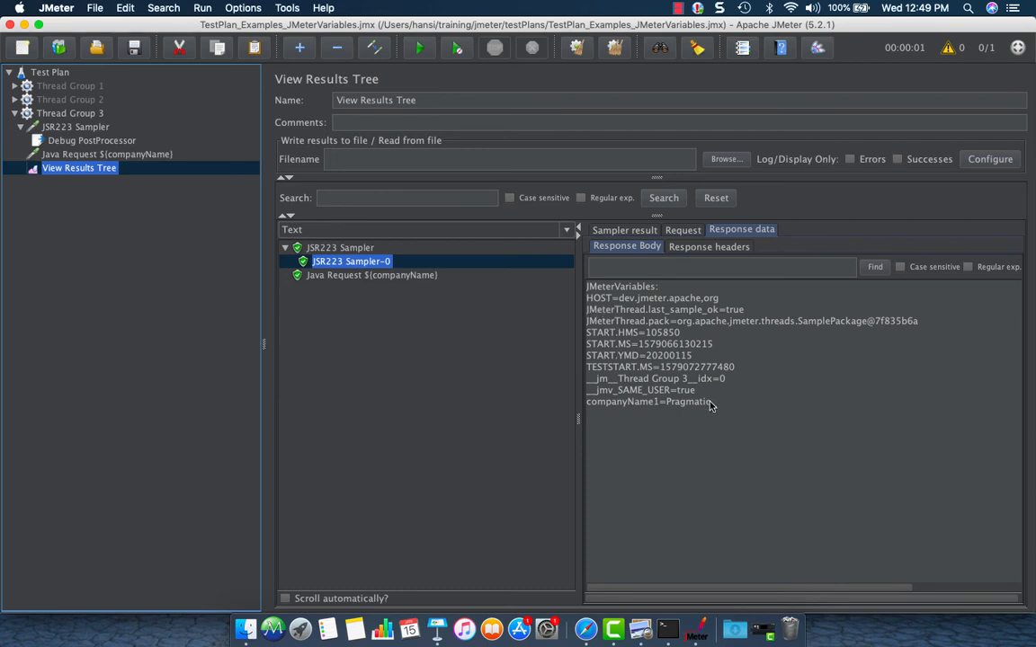
drag(711, 402, 593, 396)
double_click(597, 298)
drag(716, 407, 462, 410)
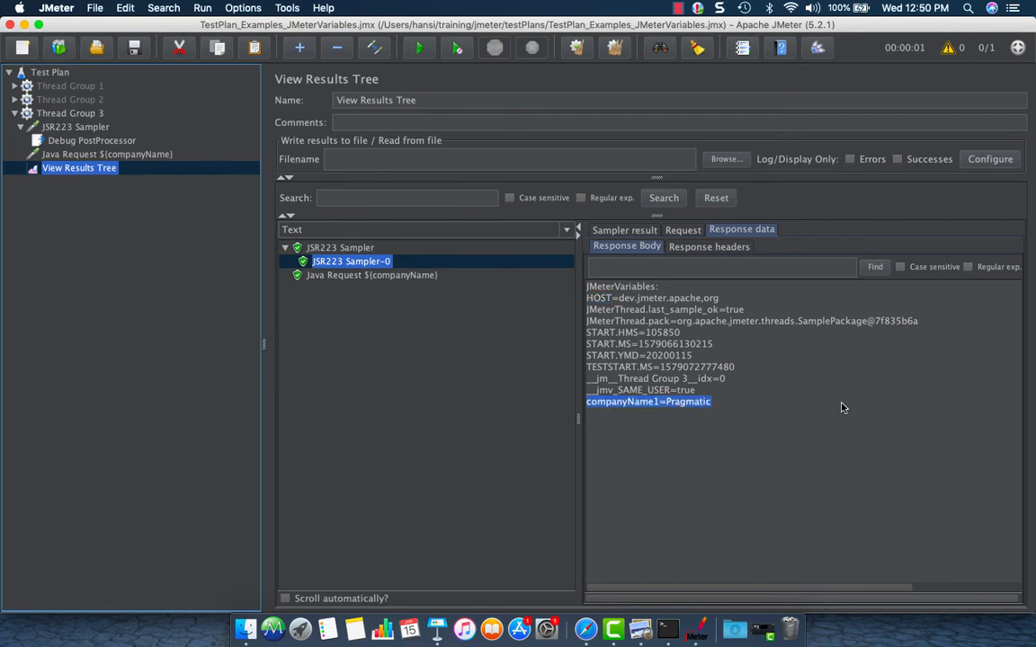
click(652, 301)
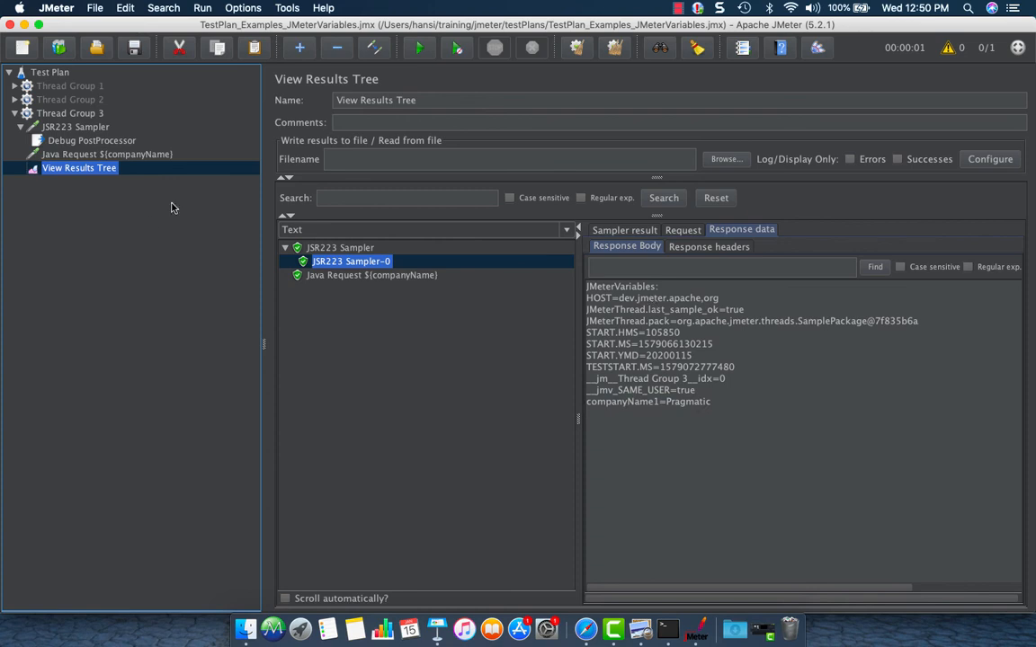
- Add a Debug Sampler to Thread Group 3, place it between the JSR223 Sampler and Java Request, and collapse the JSR223 Sampler
click(59, 117)
right_click(60, 117)
mouse_move(135, 127)
mouse_move(261, 127)
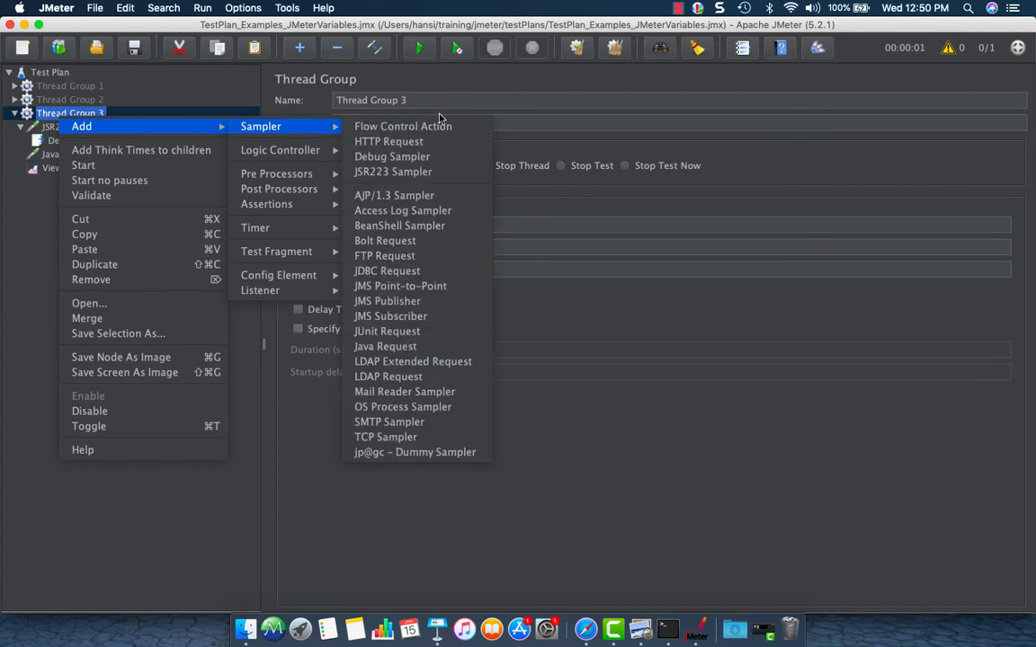
click(400, 156)
drag(93, 181, 89, 153)
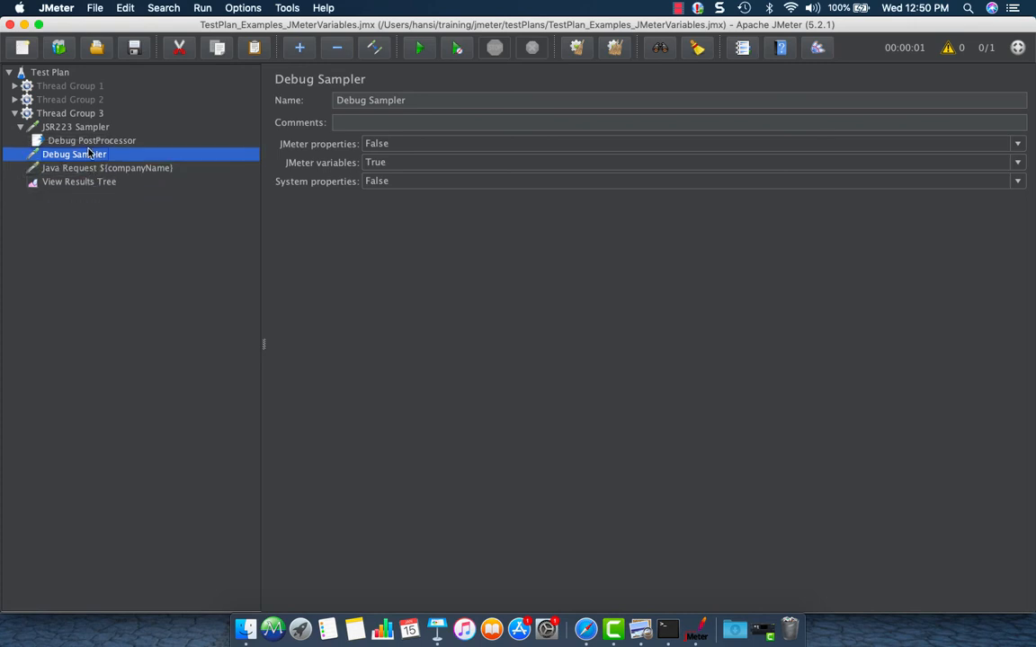
click(19, 127)
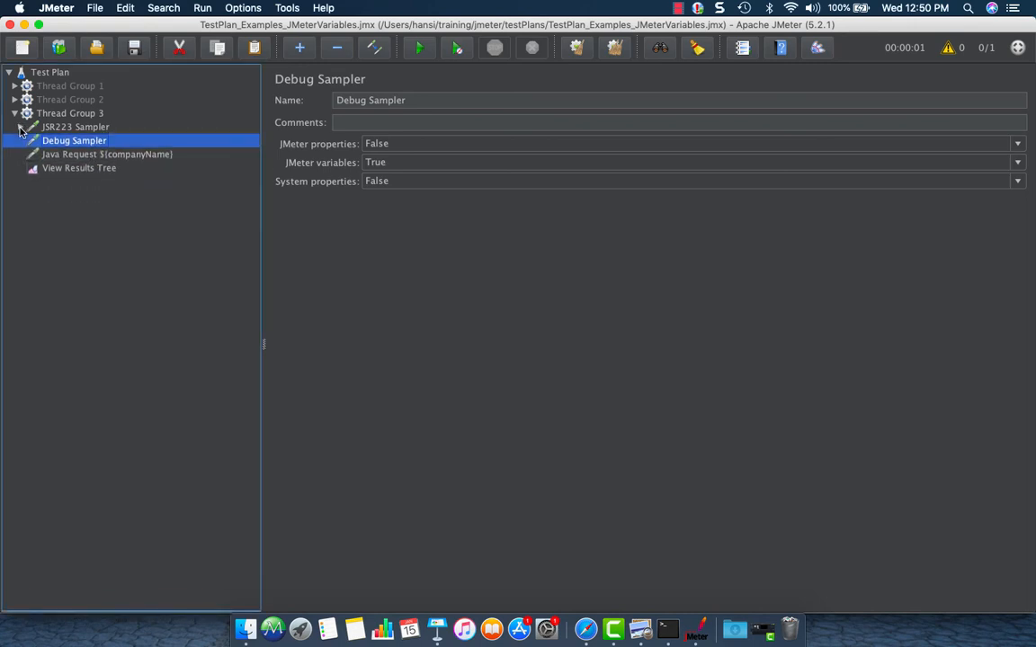
- Clear the old results, rerun the test plan, and inspect the Debug Sampler's response body in the View Results Tree
click(85, 169)
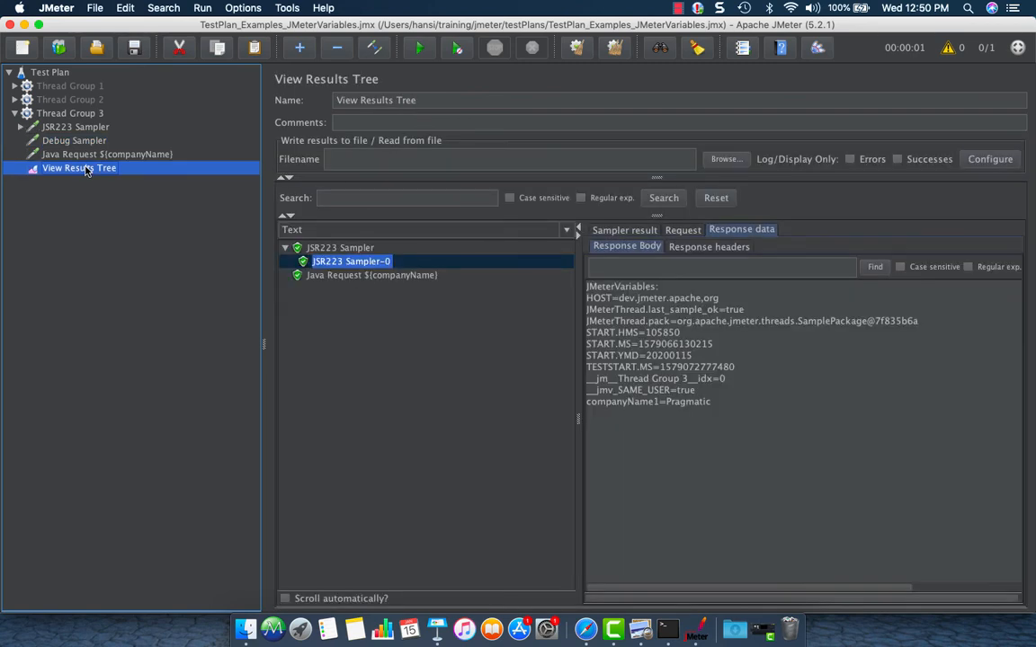
key(super+e)
key(super+r)
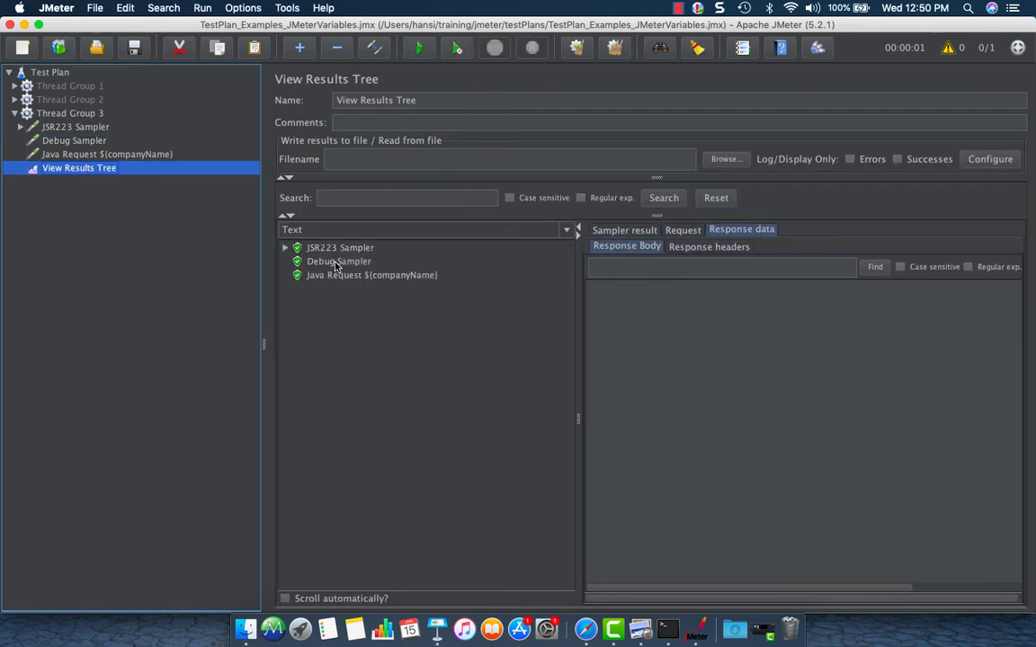
click(337, 262)
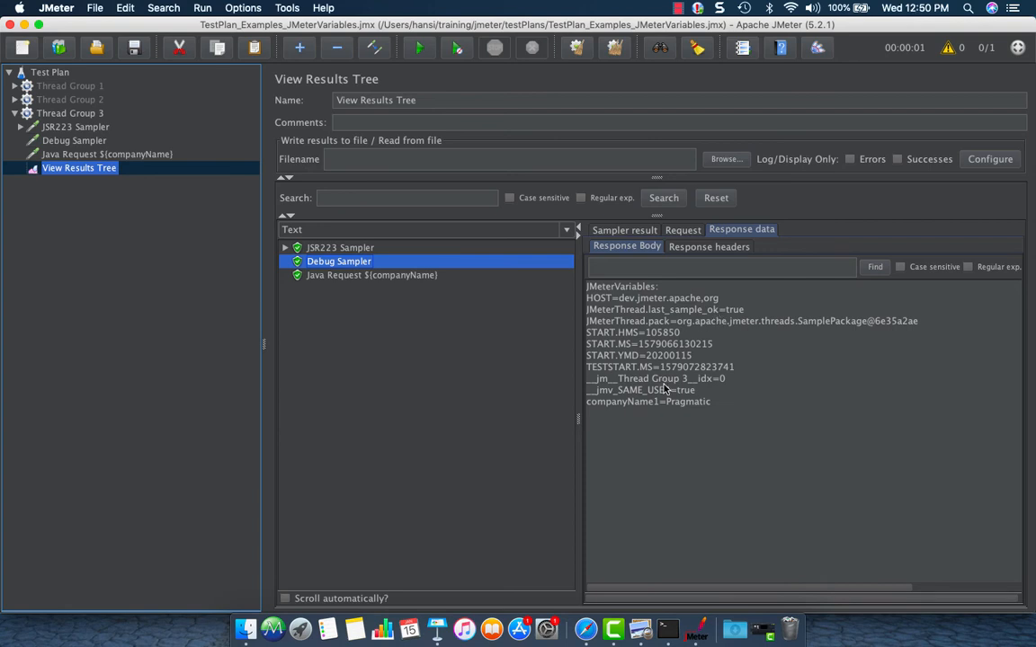
drag(711, 402, 584, 298)
click(656, 290)
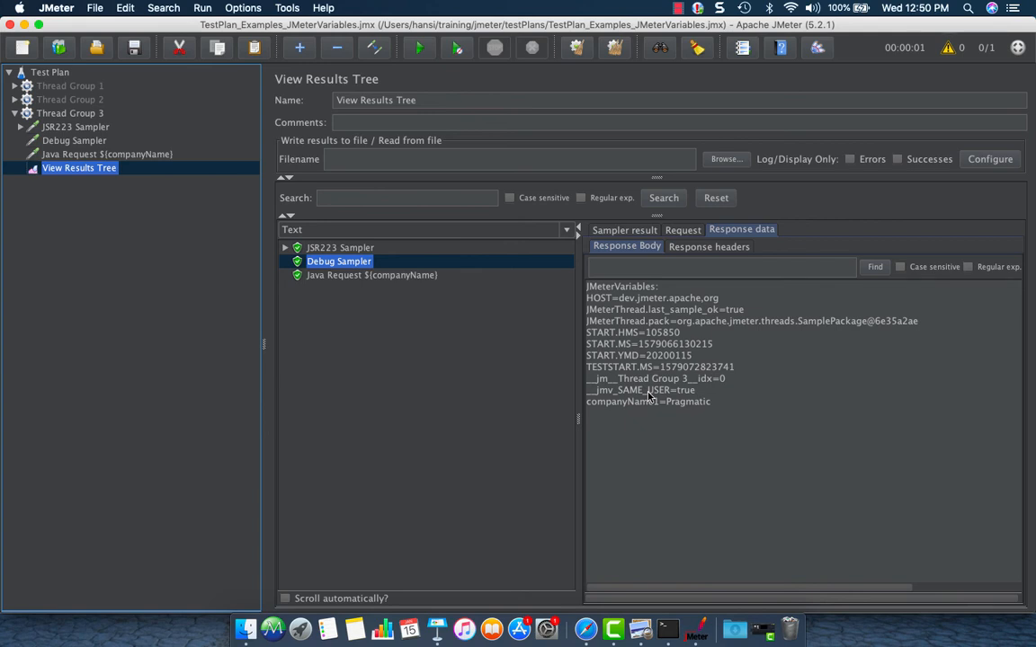
- Compare the Java Request, JSR223 Sampler and Debug Sampler results with their test elements, ending on the Debug Sampler's response data
click(444, 276)
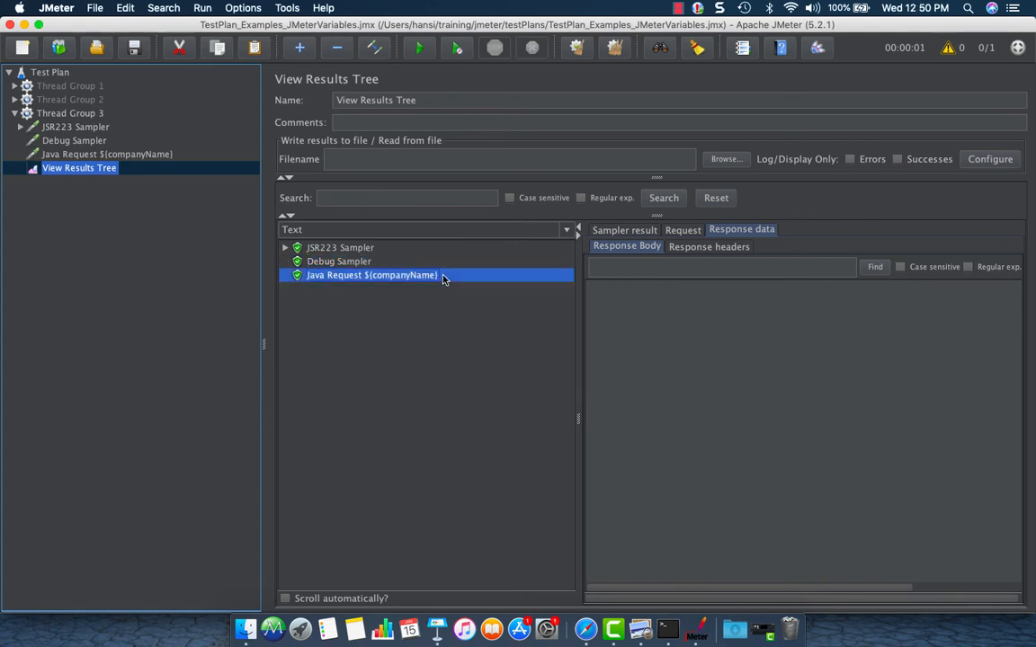
click(381, 261)
click(381, 248)
click(285, 248)
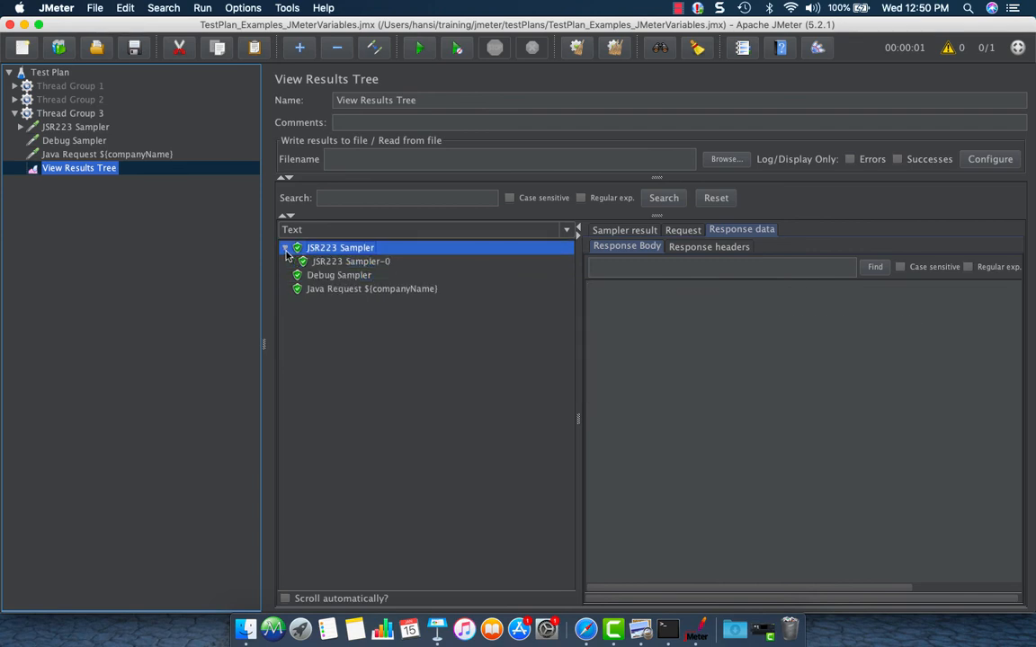
click(80, 141)
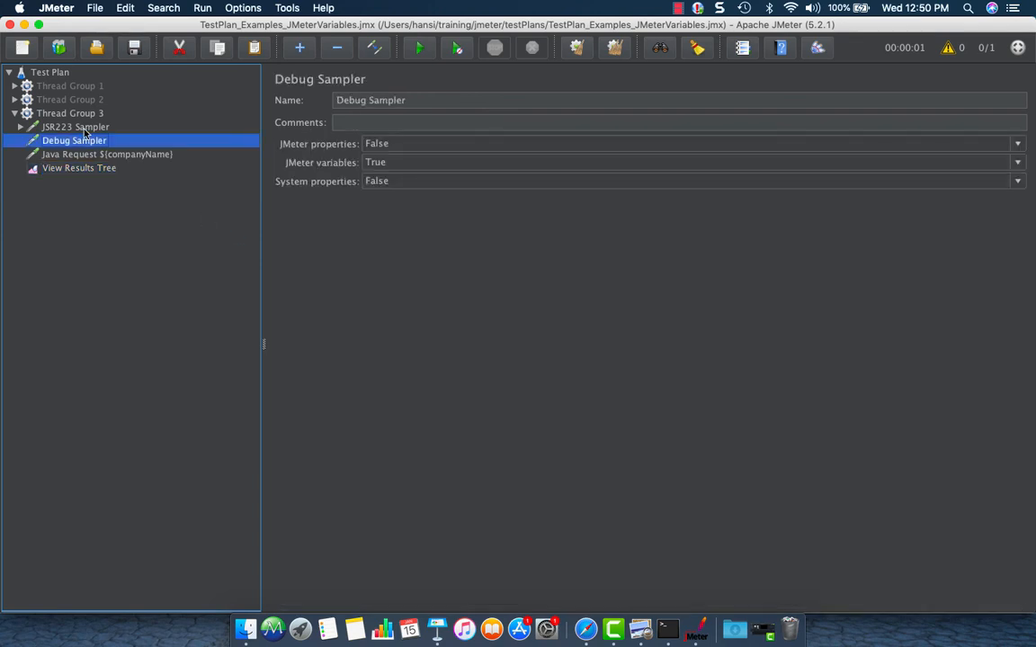
click(82, 129)
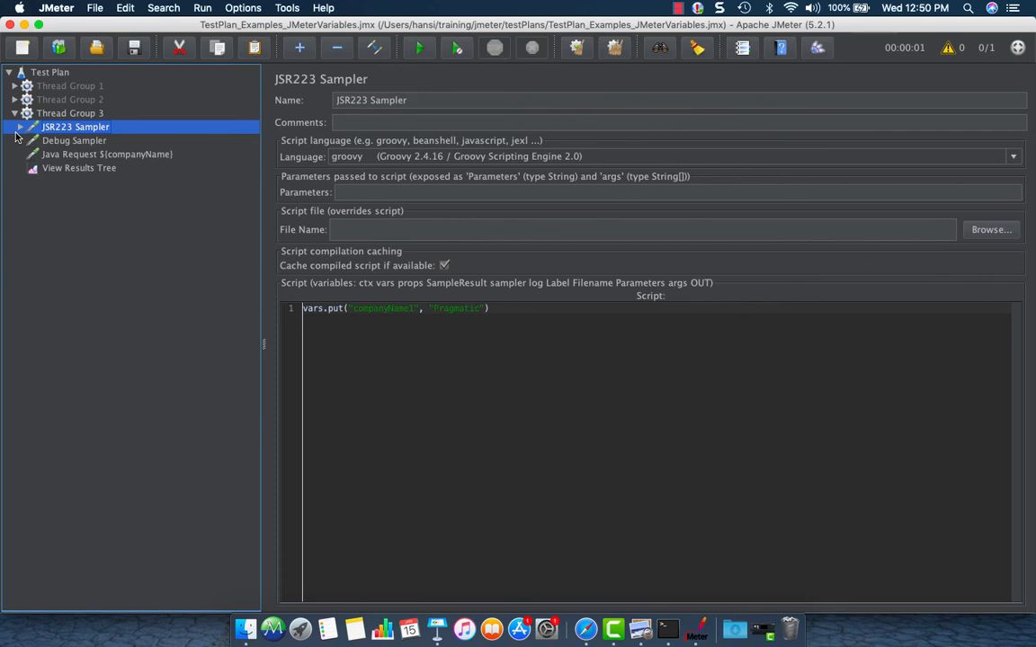
click(61, 166)
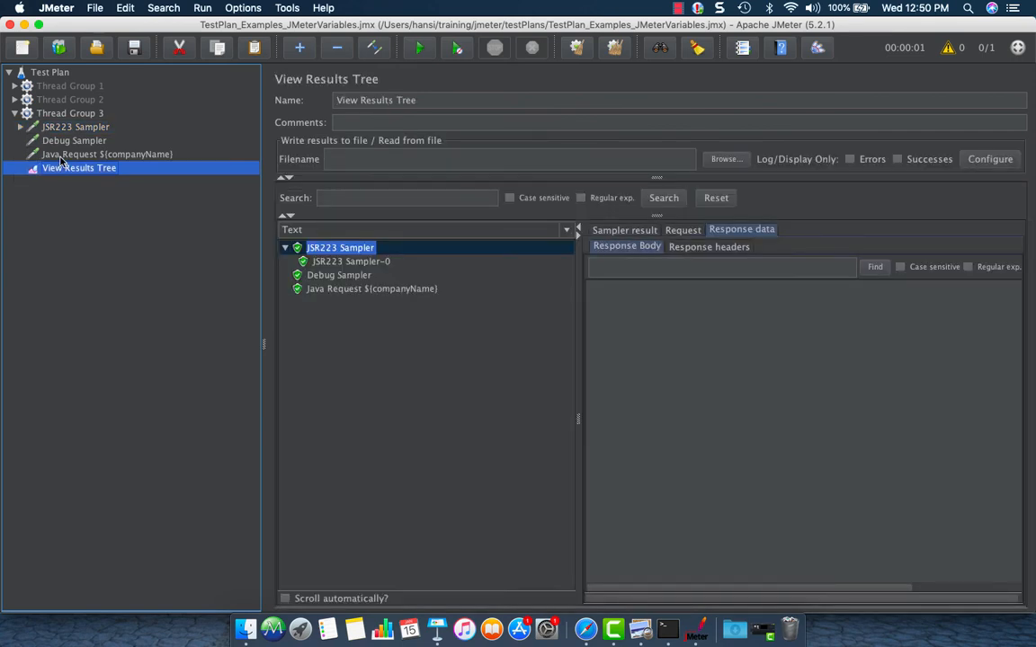
click(754, 231)
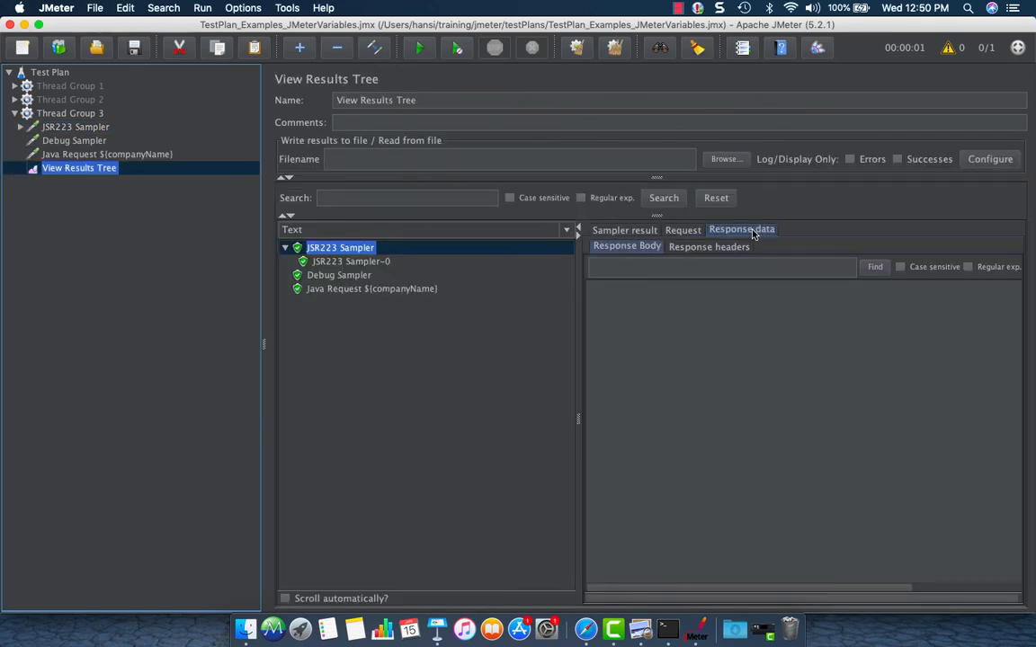
click(326, 275)
click(764, 231)
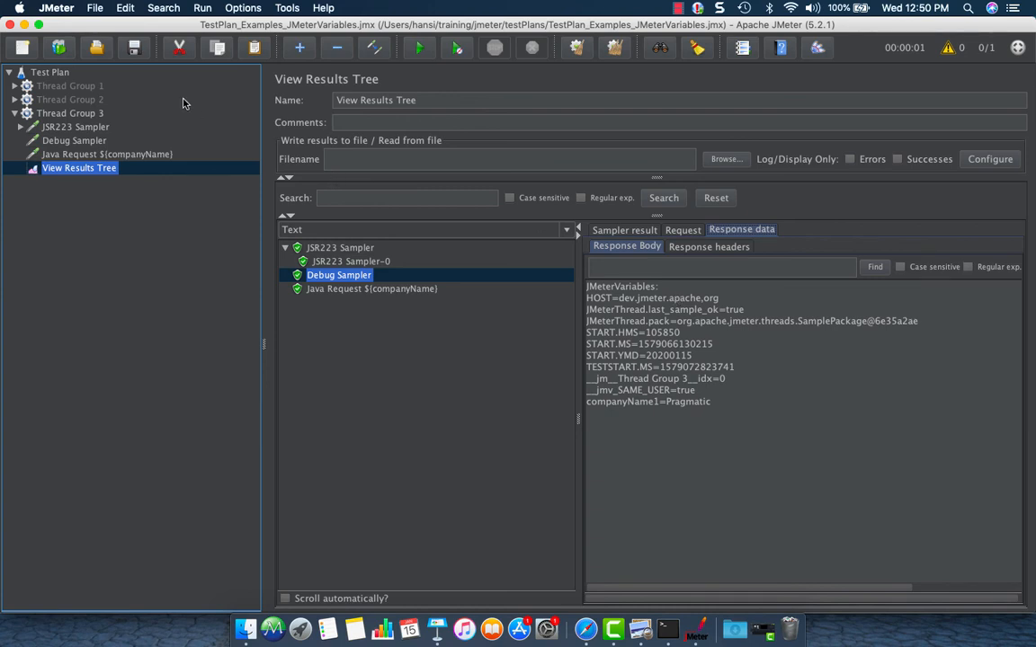
- Open the recent test plan TestPlan_StackOverflowQuestios-ConditionalExecution_for_JSON_Response.jmx and display the JSON Extractor under the Dummy Sampler
click(94, 8)
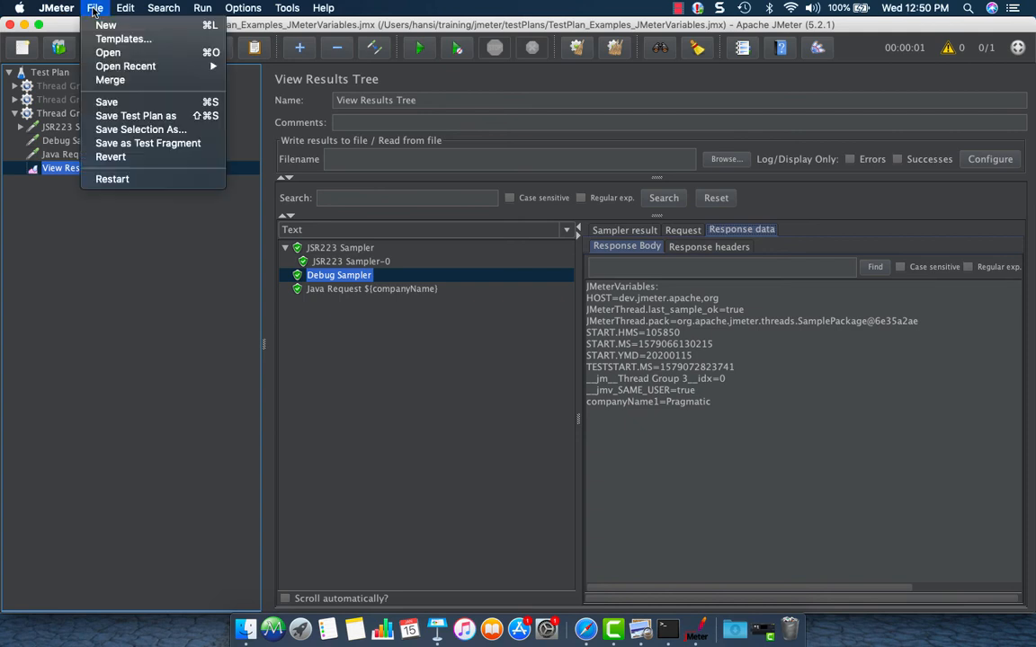
mouse_move(128, 72)
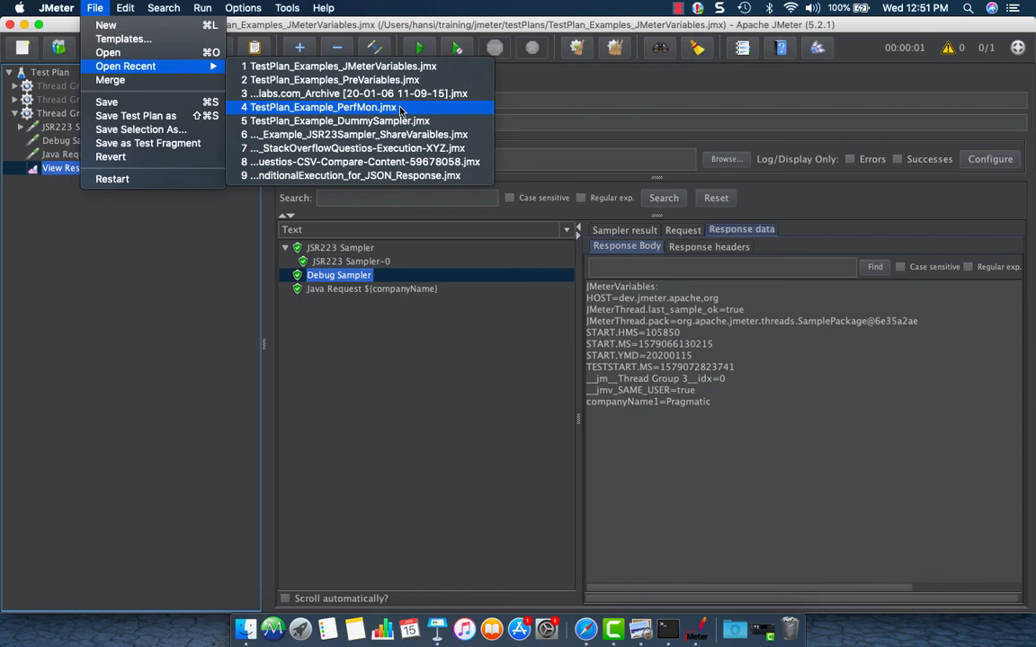
click(410, 177)
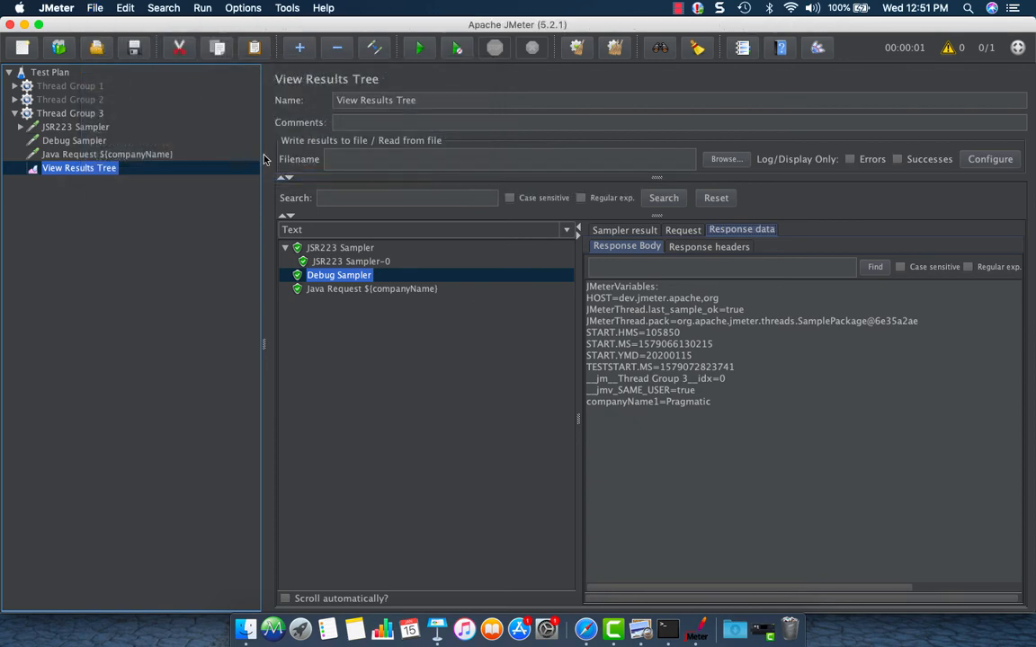
click(14, 86)
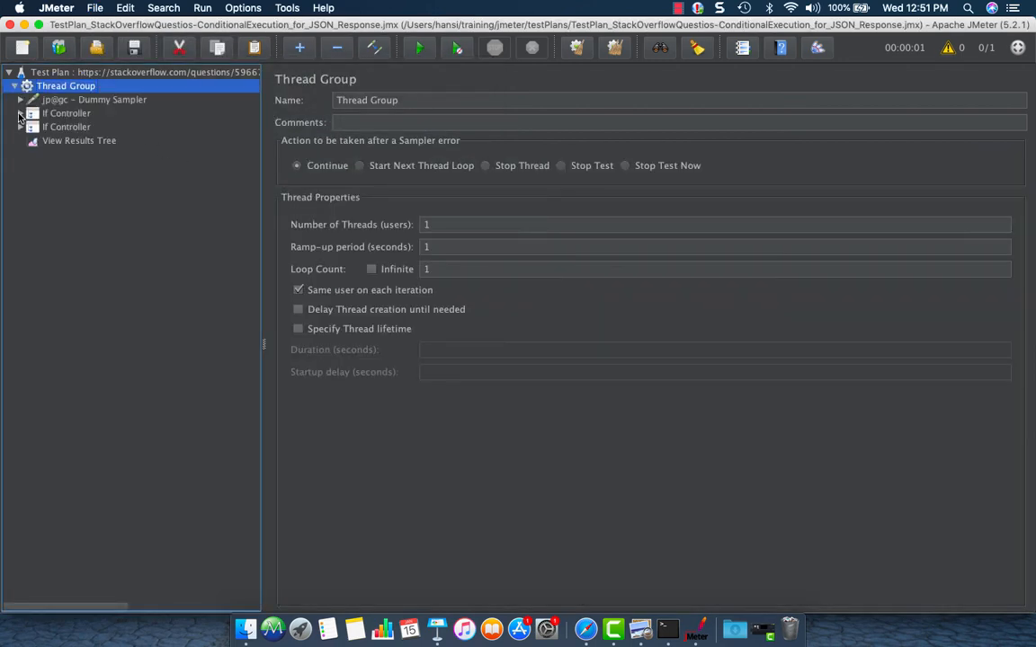
click(16, 114)
click(19, 114)
click(16, 101)
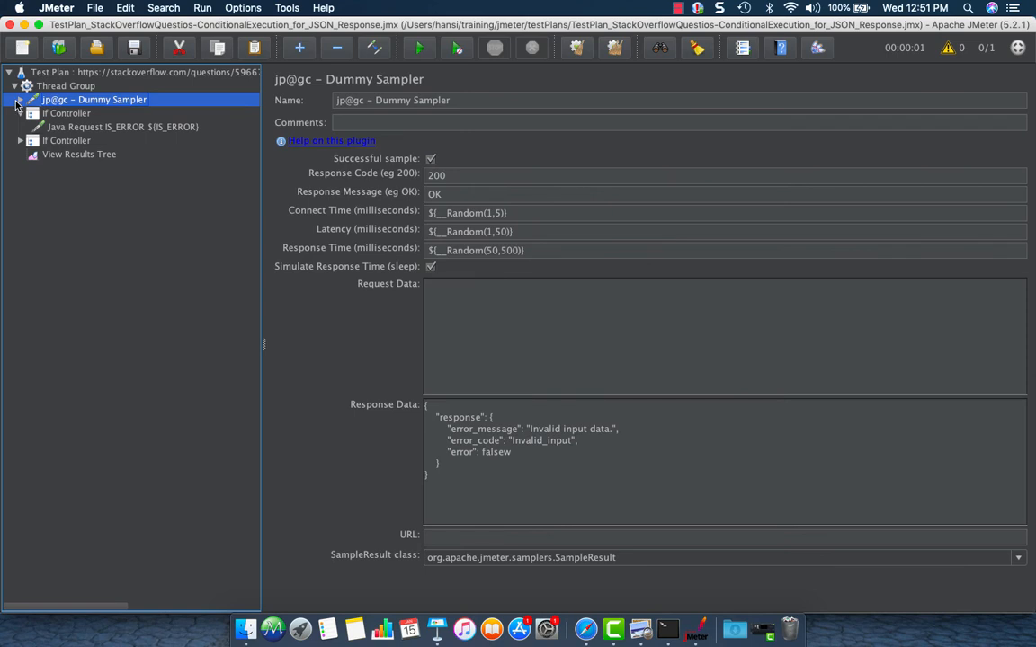
click(18, 100)
click(82, 115)
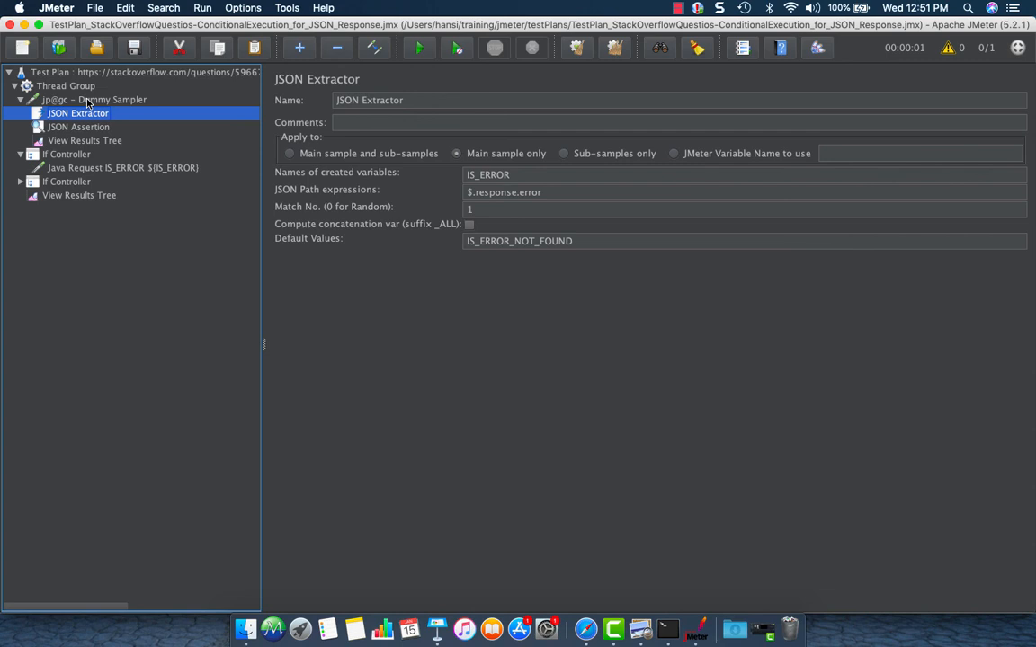
- Examine the JSON Extractor's path expression and created variable name, and check them against the Dummy Sampler's response data
drag(553, 192, 475, 192)
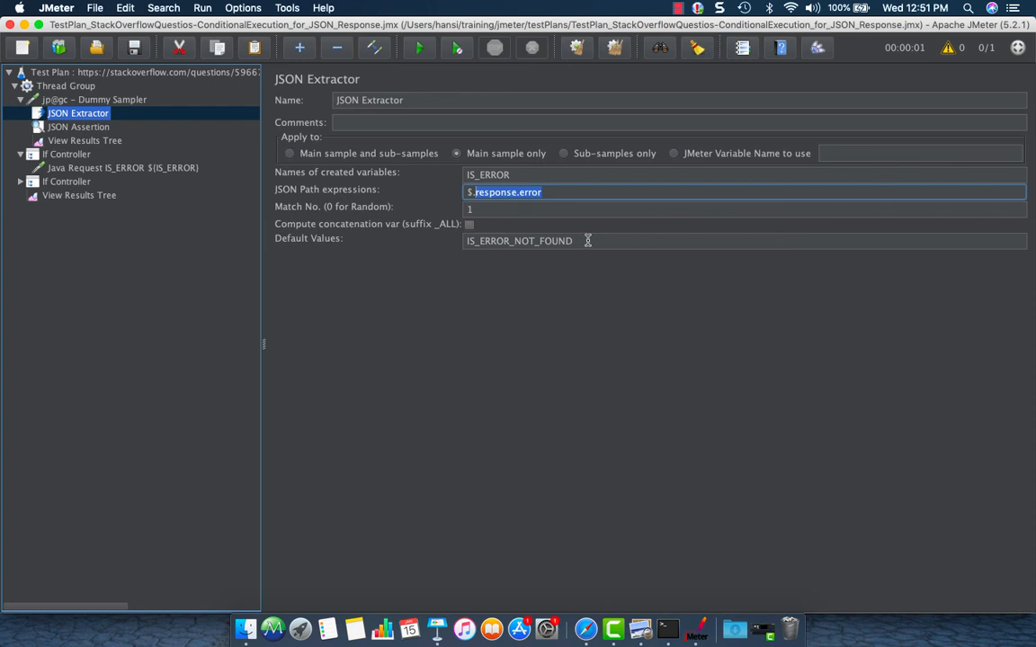
drag(520, 174, 449, 178)
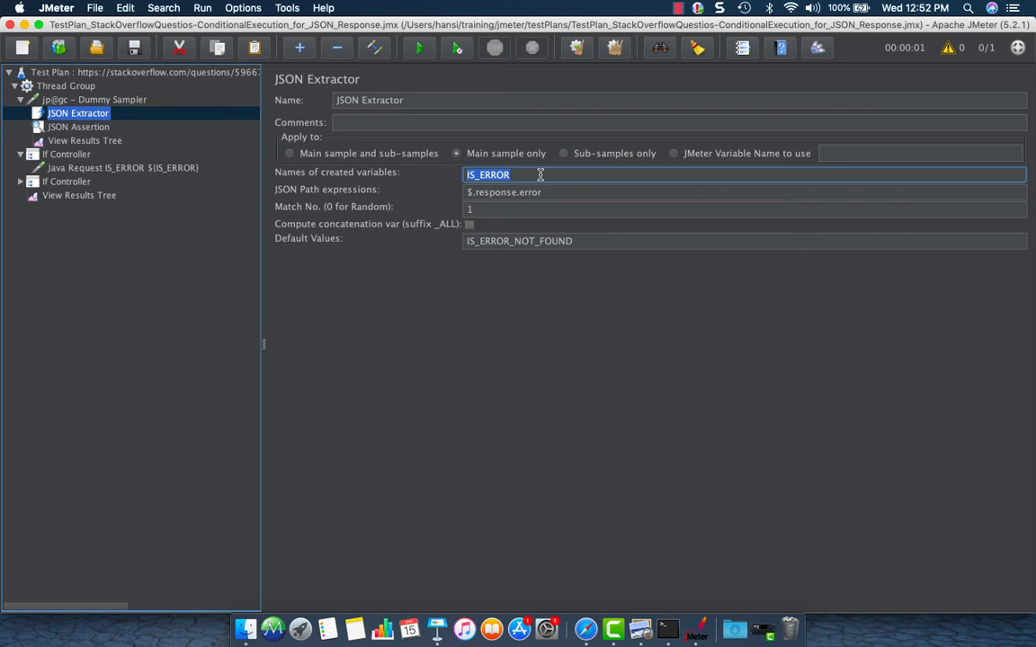
click(46, 141)
click(60, 100)
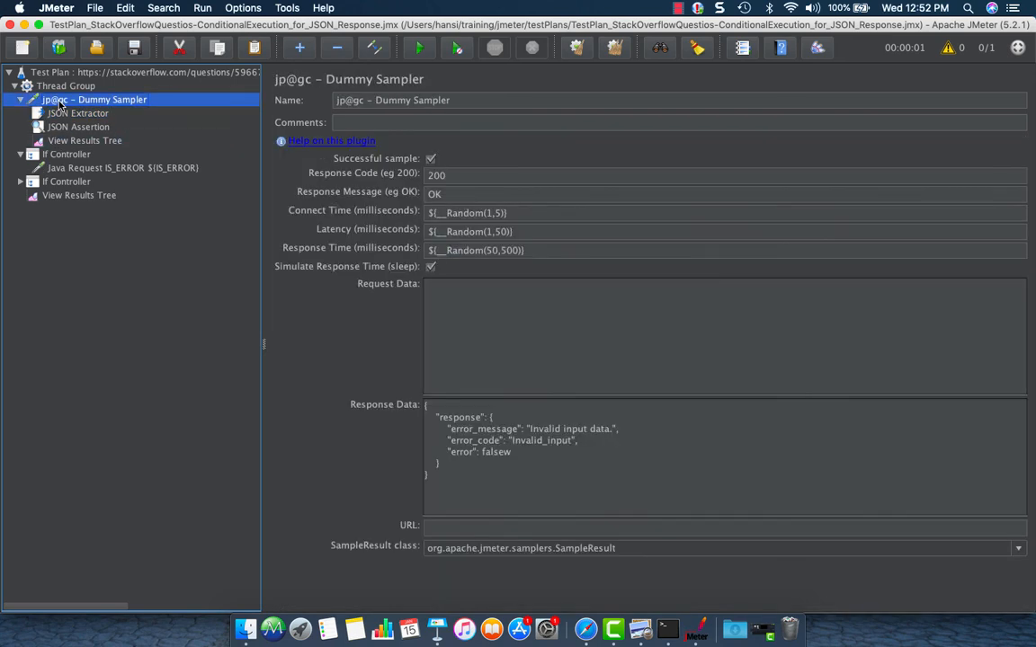
click(75, 112)
click(75, 98)
- Reopen the recent test plan TestPlan_Examples_JMeterVariables.jmx and display the JSR223 Sampler in Thread Group 3
click(94, 8)
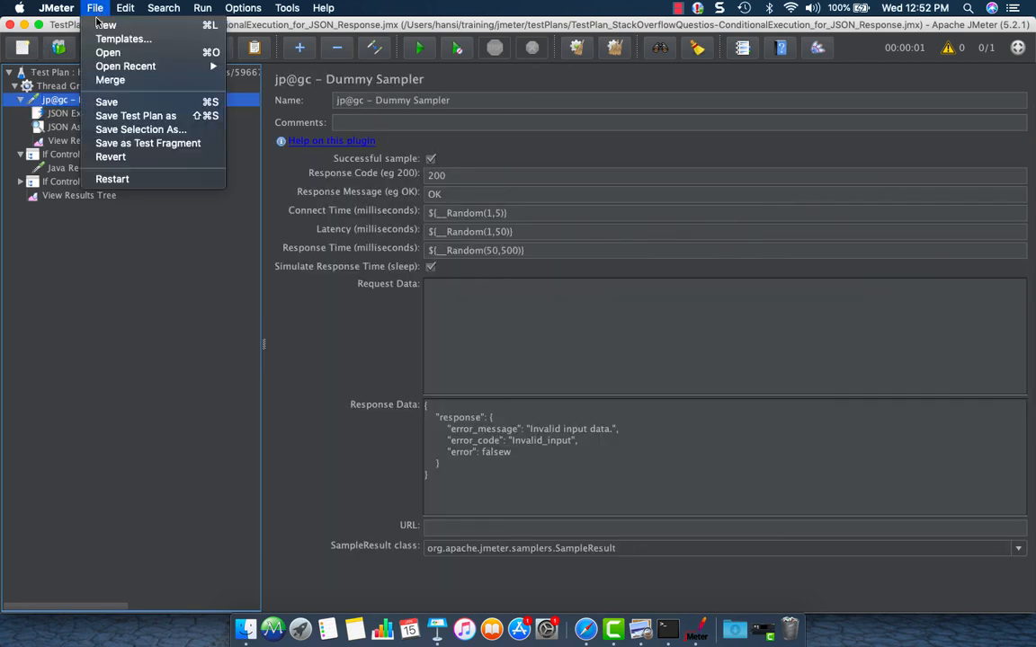
mouse_move(128, 70)
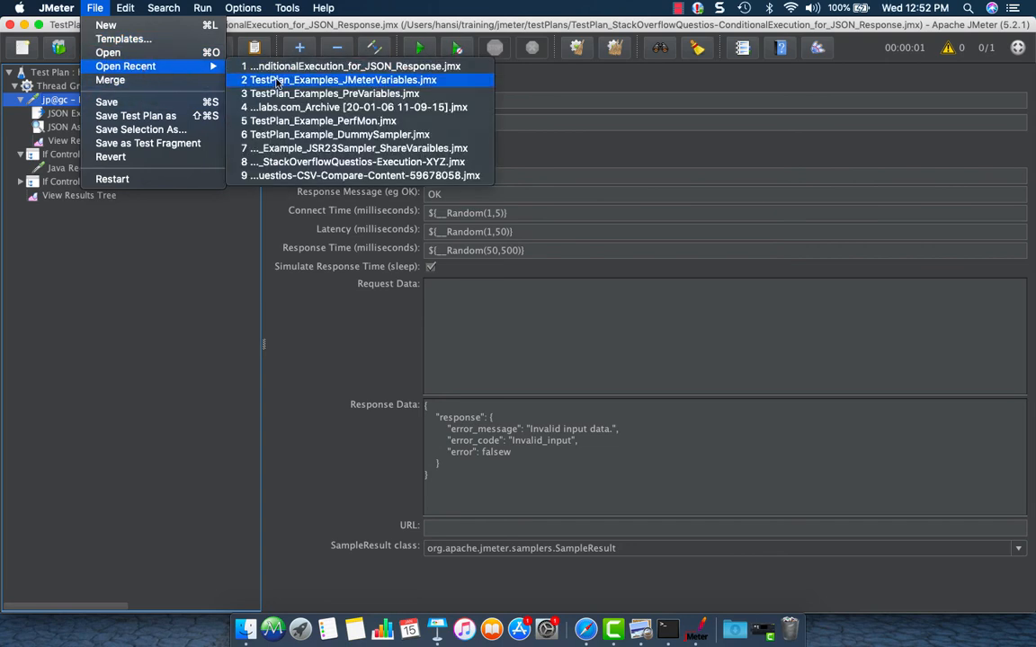
click(276, 82)
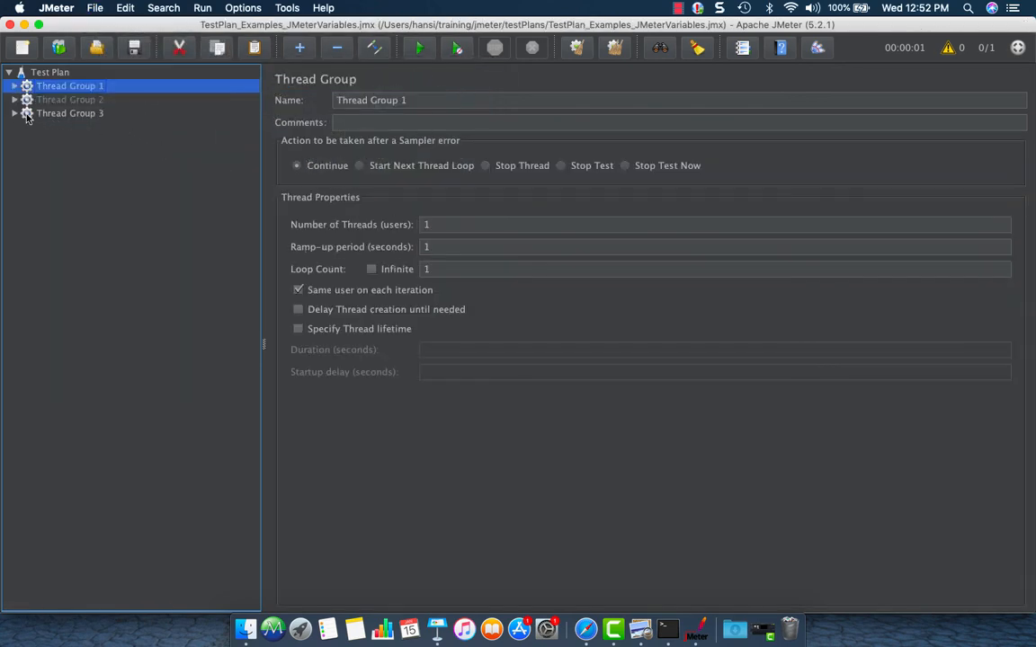
click(15, 113)
click(47, 127)
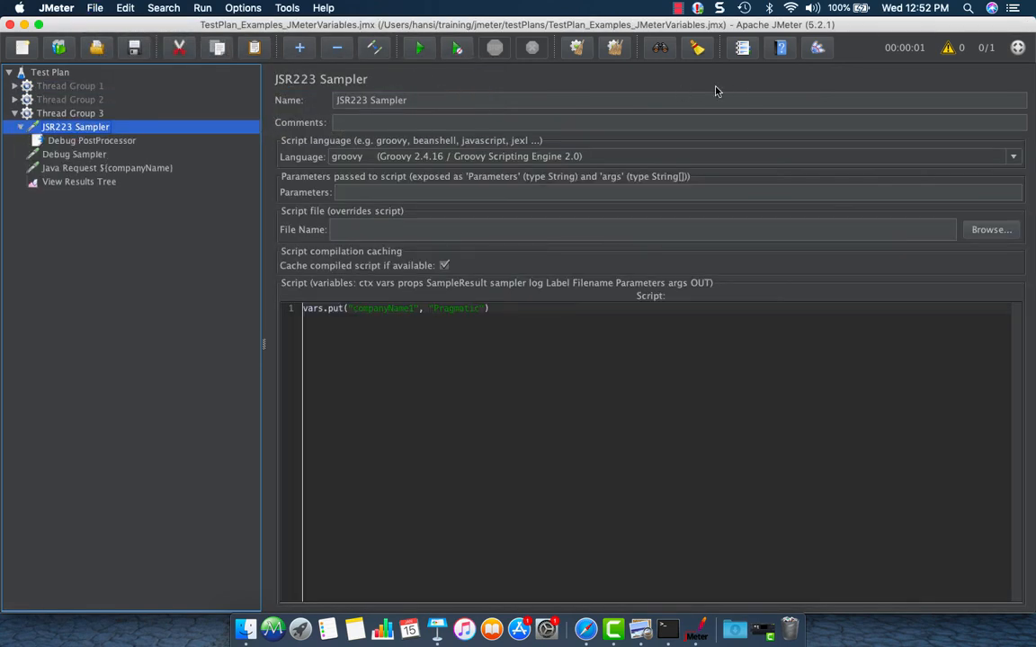
- Open the JSR223 Sampler's help and examine the vars examples for getting, putting and removing variables
click(780, 51)
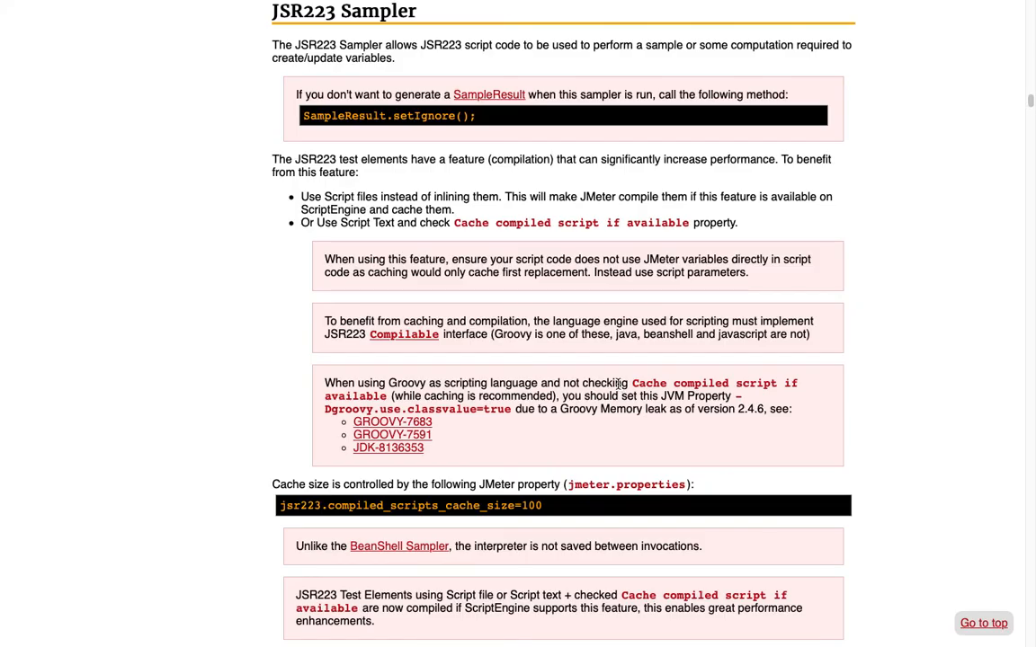
scroll(619, 383, down, 10)
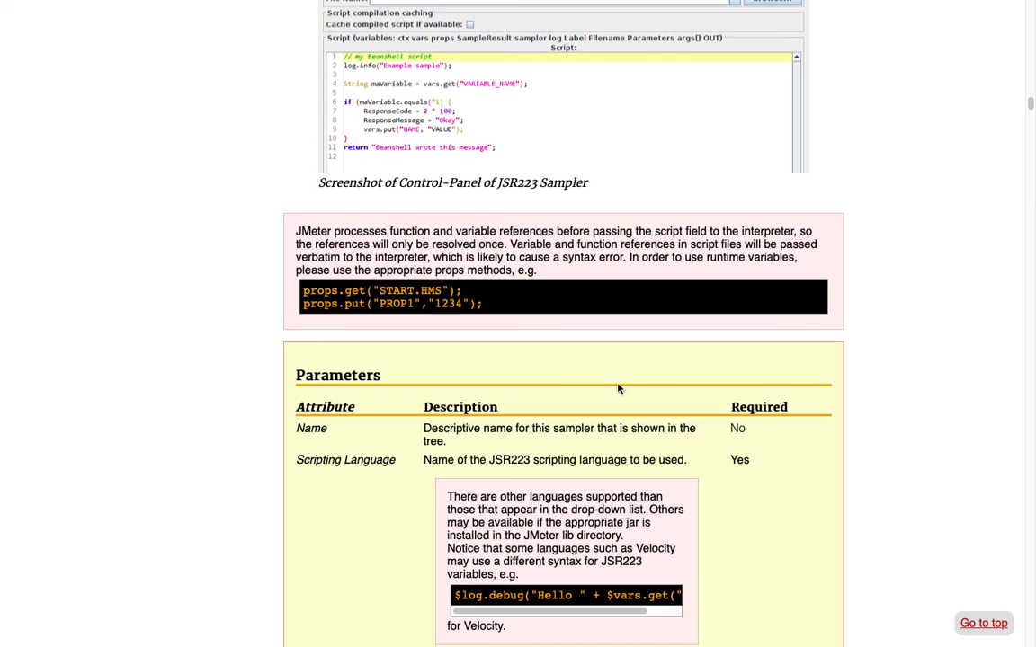
scroll(617, 388, down, 1)
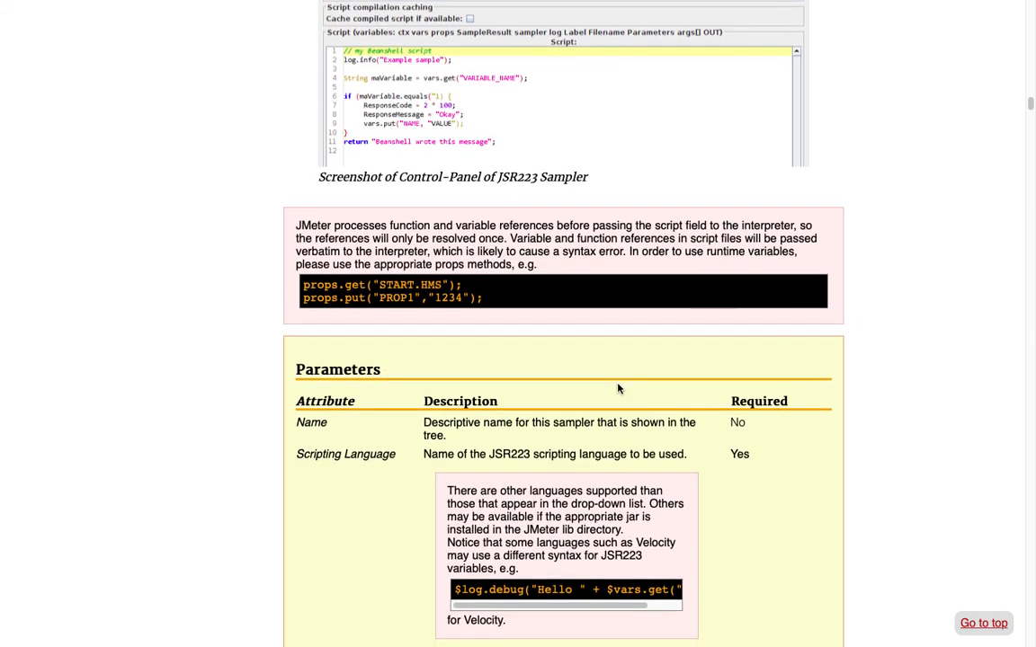
scroll(618, 388, down, 10)
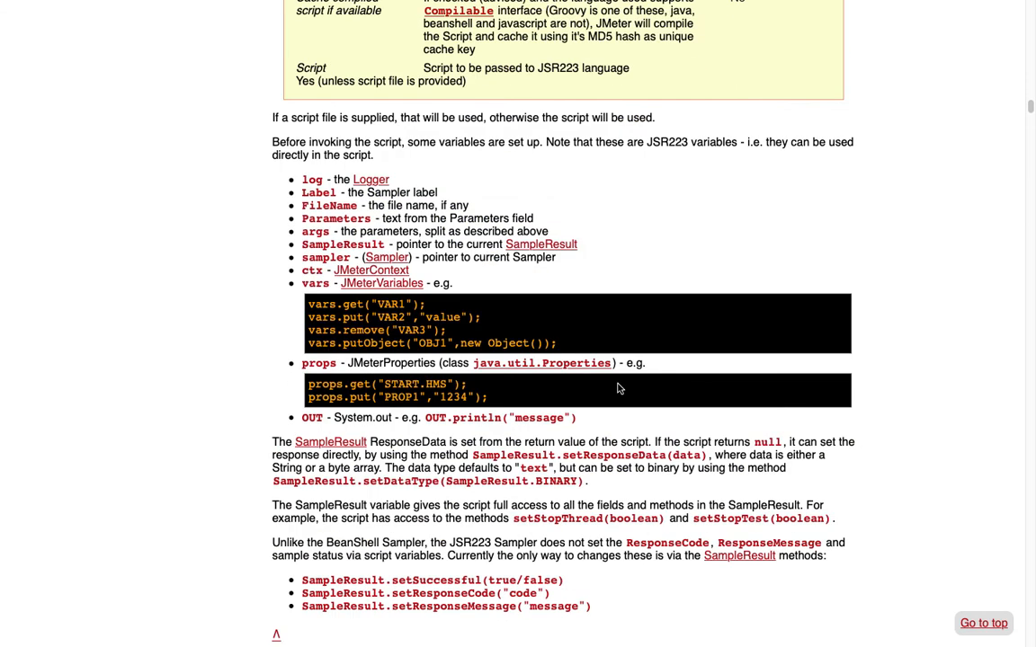
scroll(619, 388, down, 1)
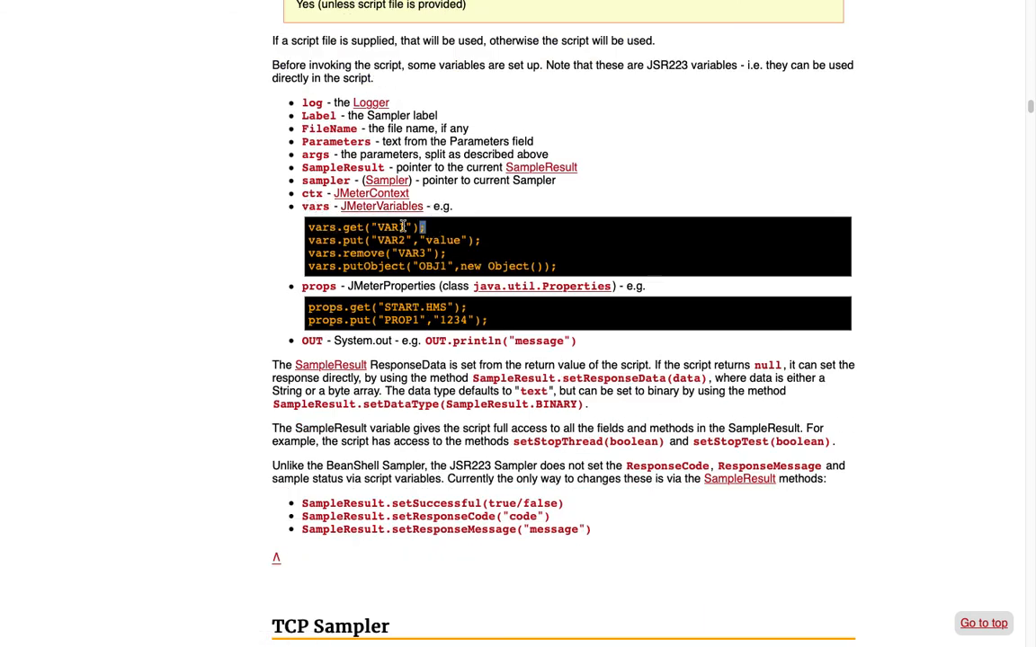
drag(423, 227, 310, 228)
drag(490, 238, 306, 238)
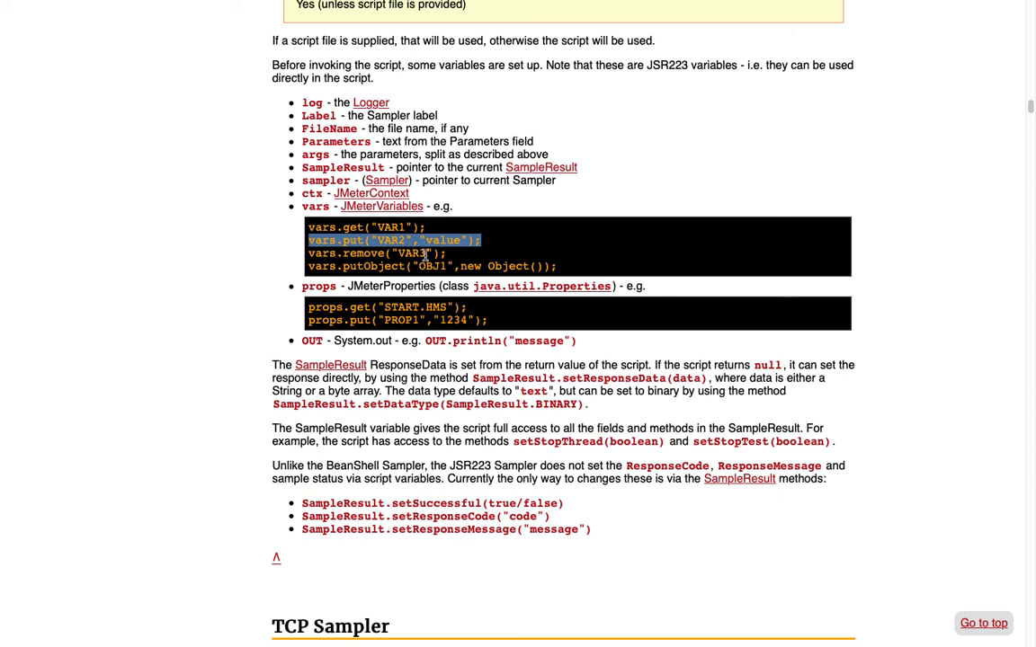
drag(447, 254, 306, 256)
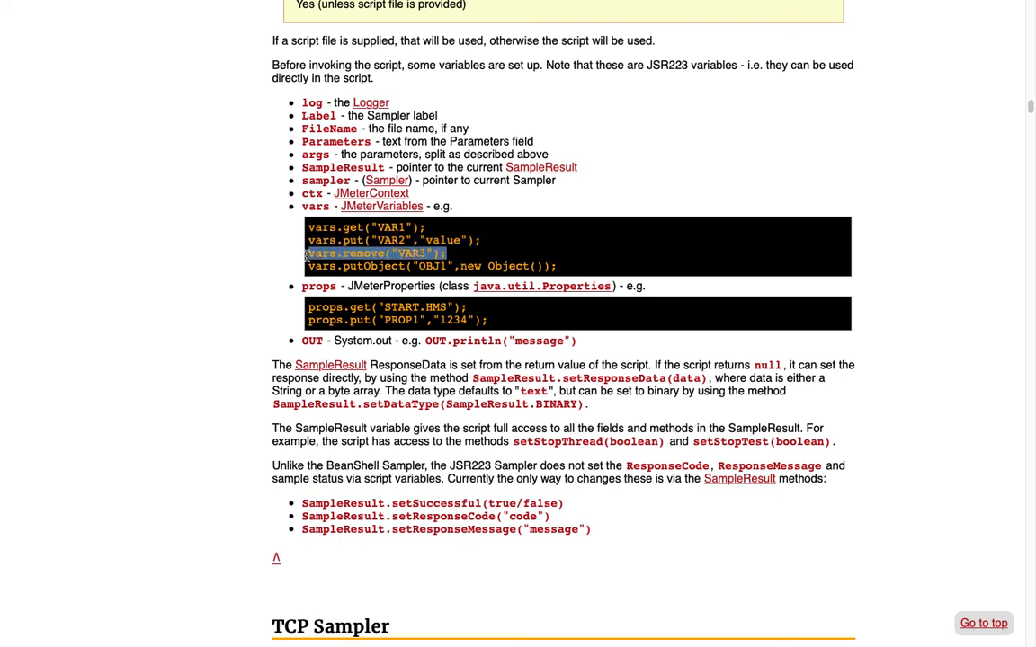
click(462, 258)
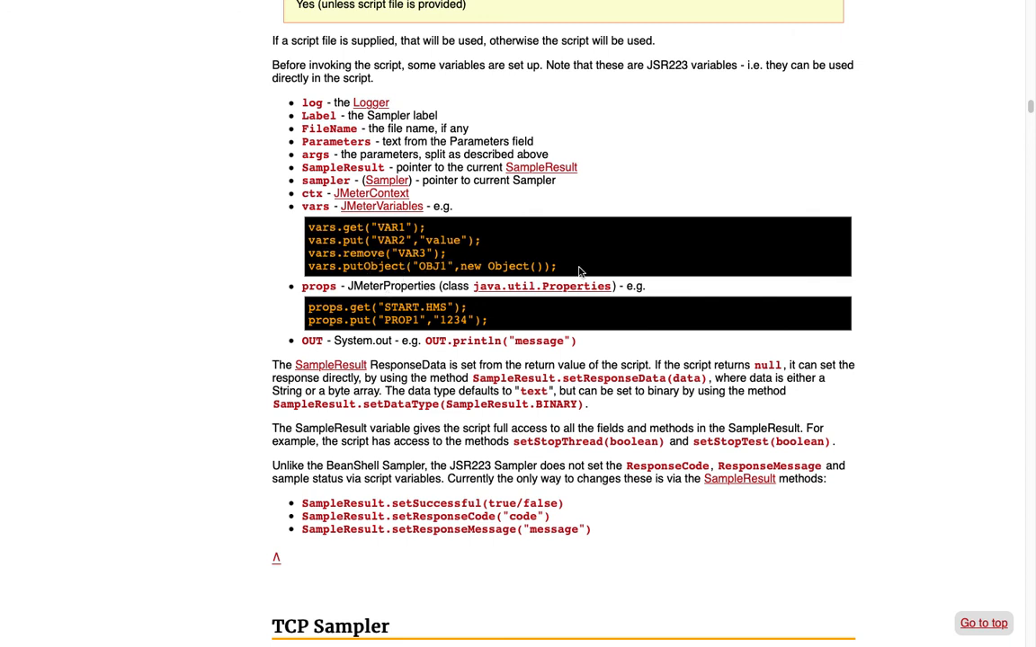
- Open the JMeterVariables class documentation from the help page and look through its constructor and method summaries
click(407, 205)
scroll(558, 317, down, 10)
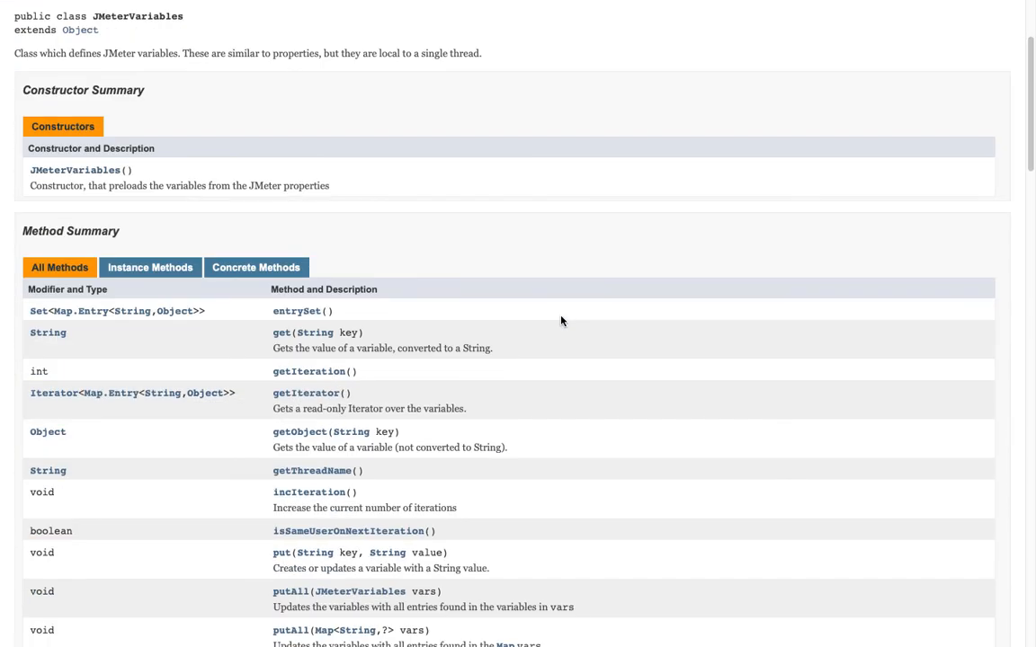
scroll(561, 321, up, 10)
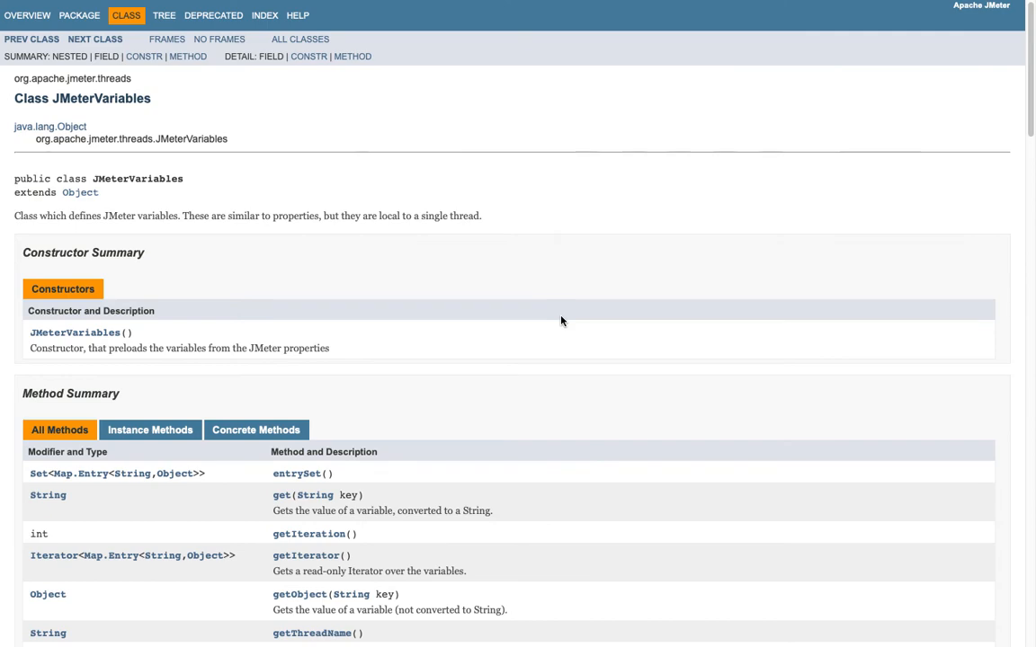
scroll(561, 321, down, 5)
scroll(559, 319, up, 5)
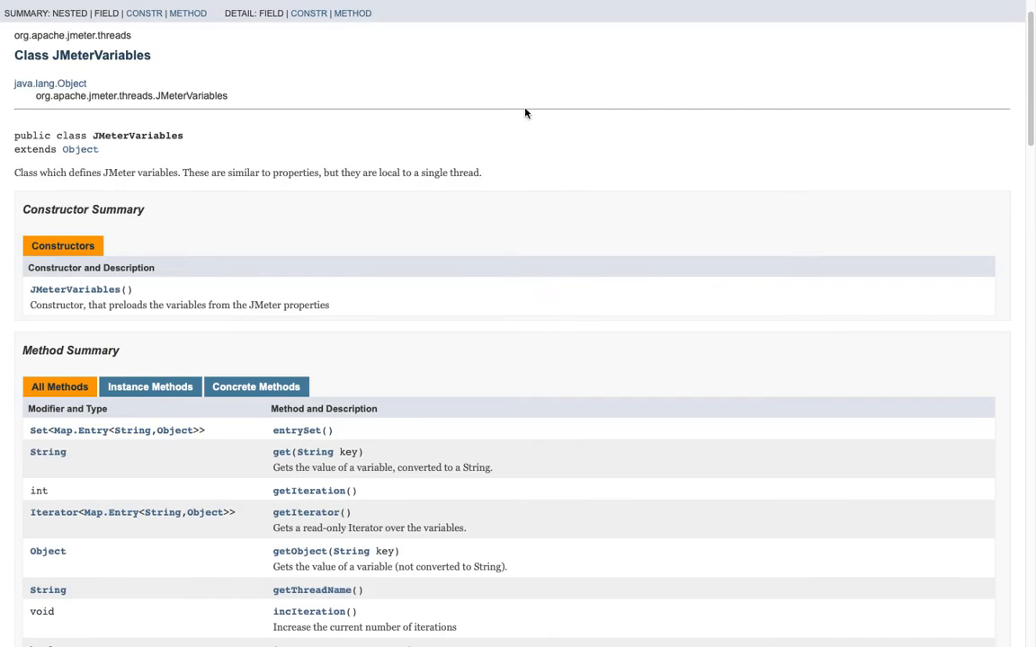
- Return from the JMeterVariables class documentation to the Component Reference page with the JSR223 Sampler's script variables
mouse_move(620, 3)
click(699, 72)
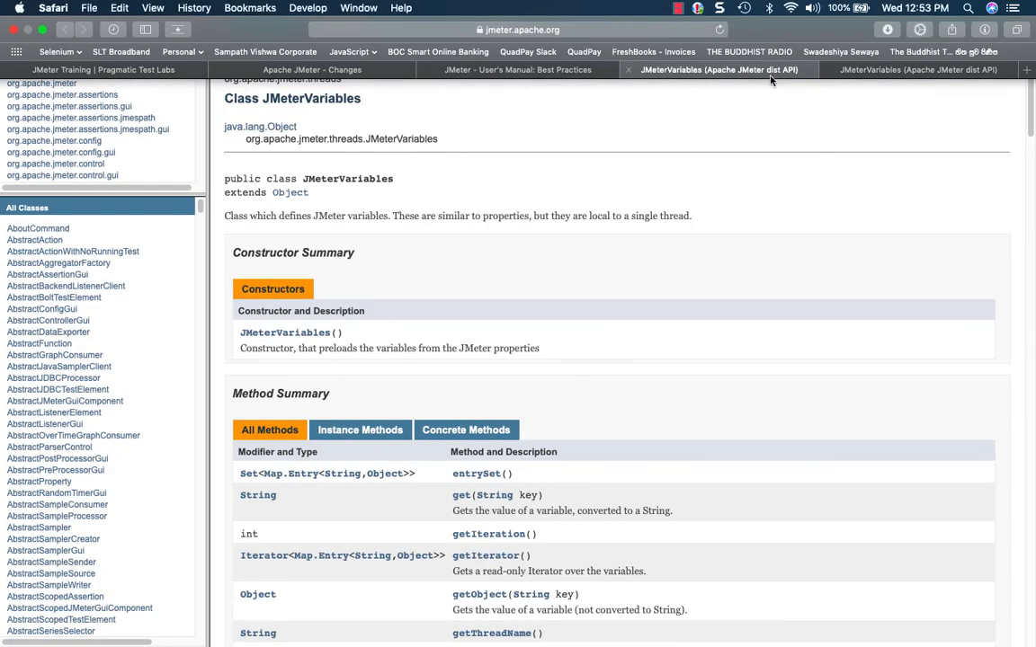
click(873, 69)
click(69, 30)
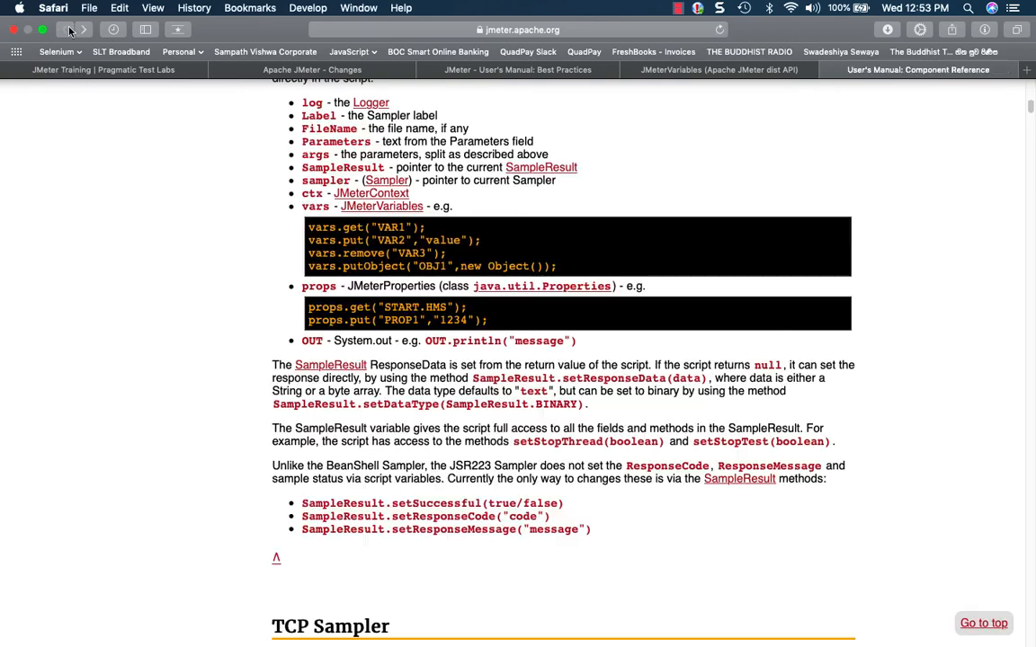
- Switch back to JMeter and open the help for the Debug Sampler in Thread Group 3
click(695, 627)
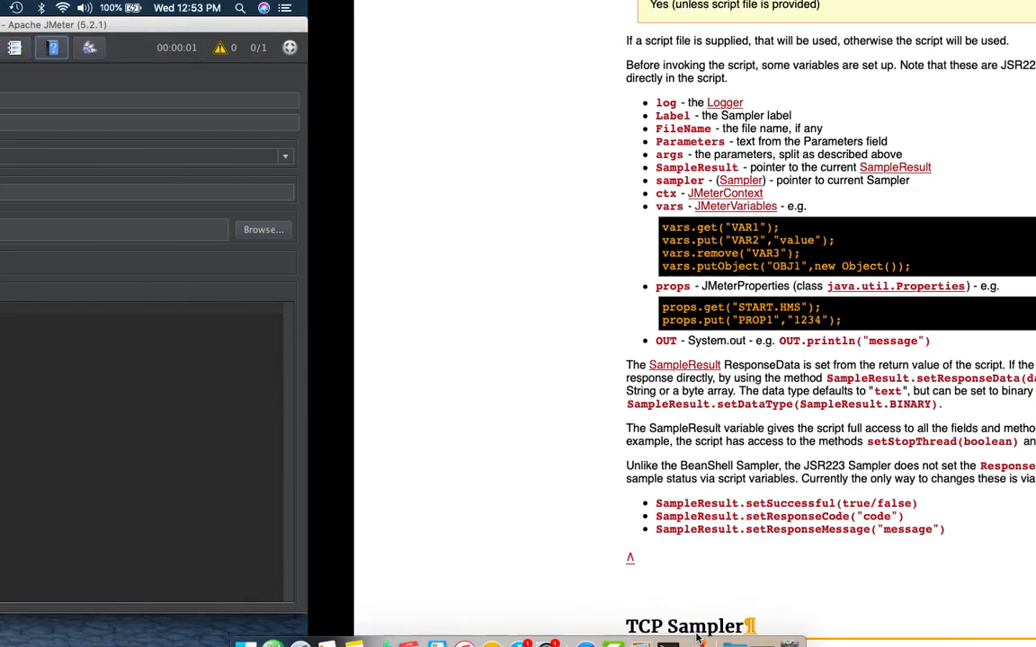
click(85, 156)
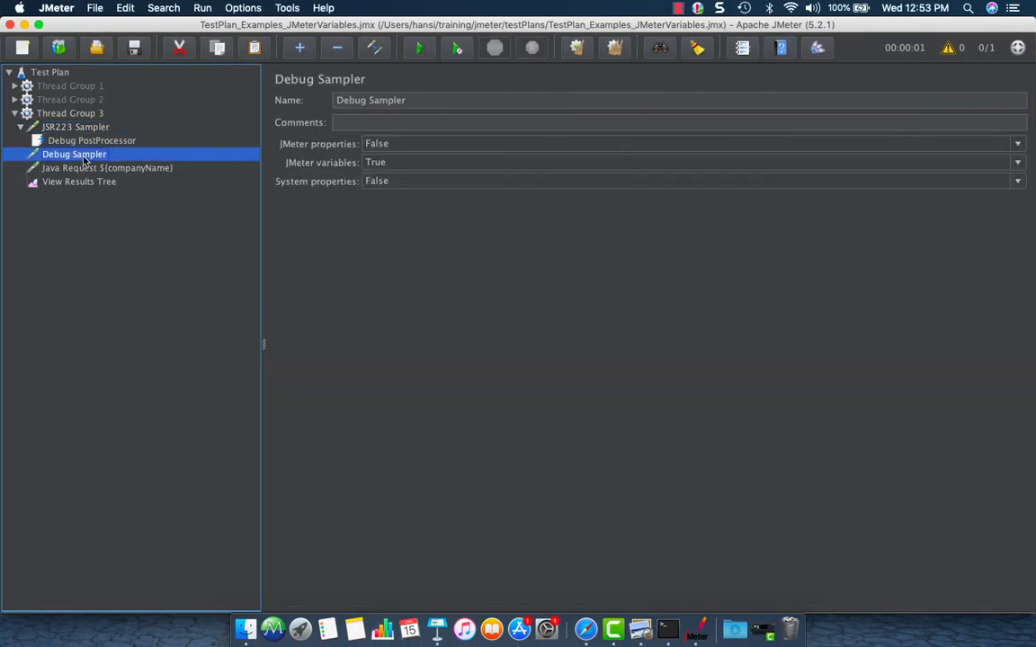
click(782, 50)
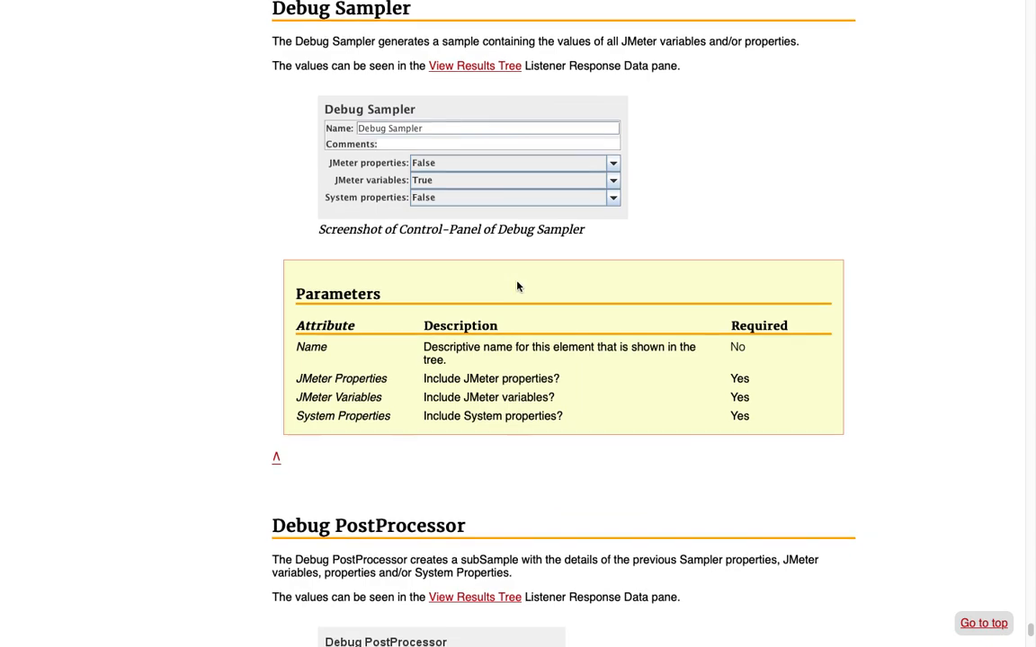
- Examine the descriptions and parameters of the Debug Sampler and Debug PostProcessor in the Component Reference
scroll(517, 282, up, 3)
scroll(517, 282, up, 5)
scroll(519, 287, down, 2)
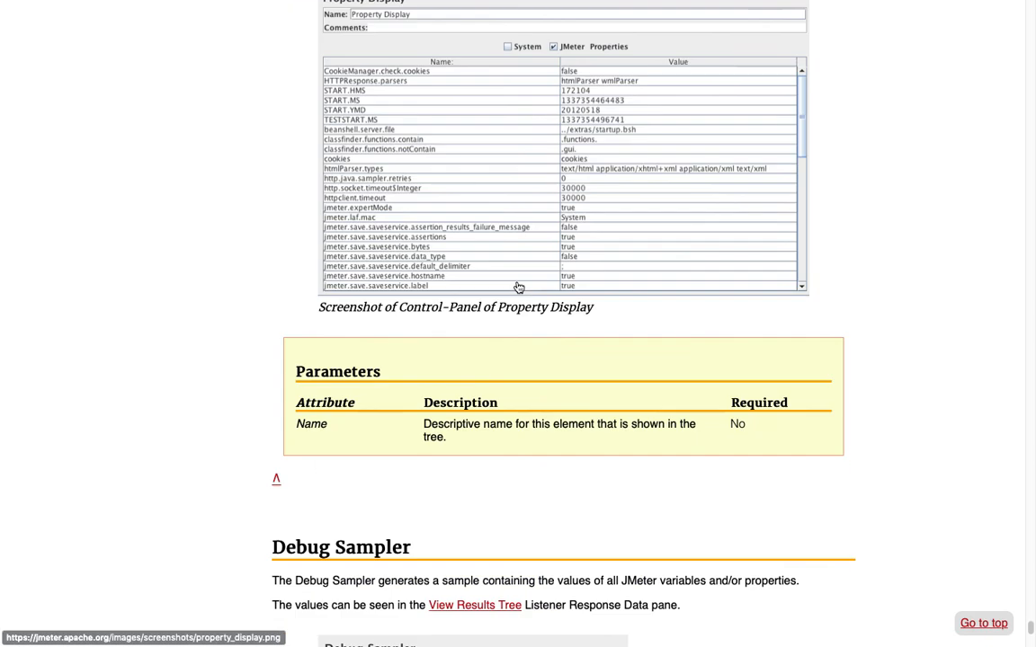
scroll(519, 288, down, 3)
scroll(517, 286, up, 1)
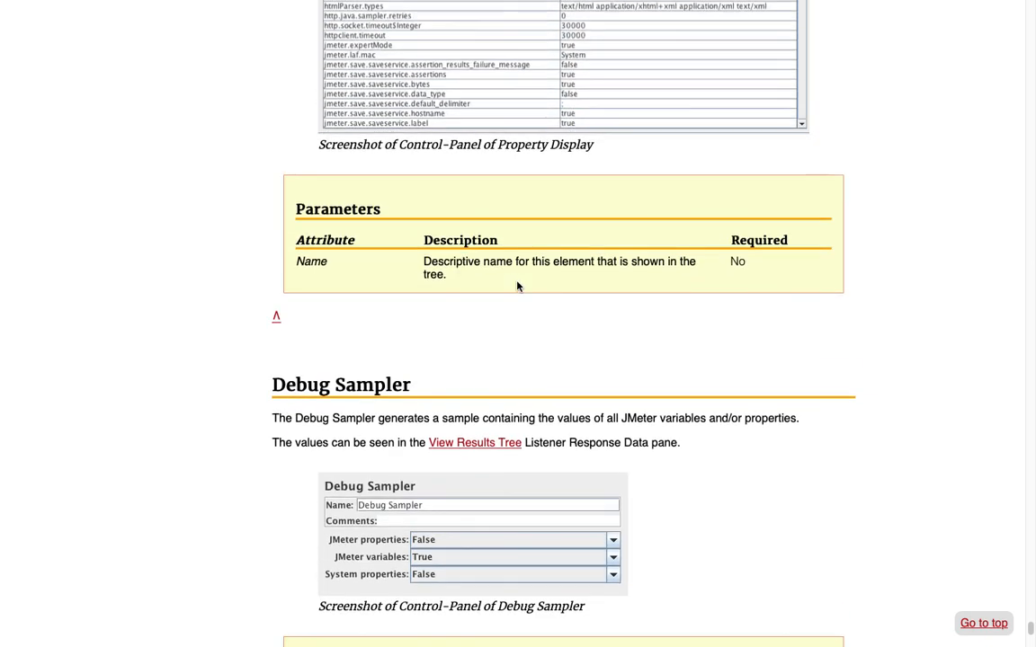
scroll(517, 287, down, 2)
scroll(517, 287, down, 3)
scroll(516, 284, down, 2)
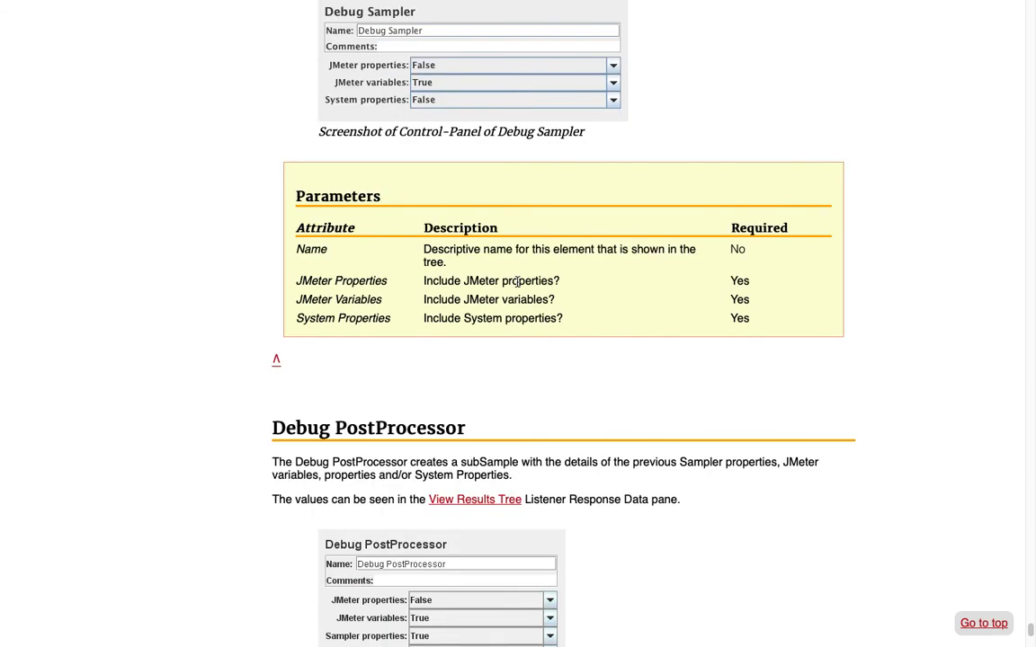
scroll(517, 281, down, 3)
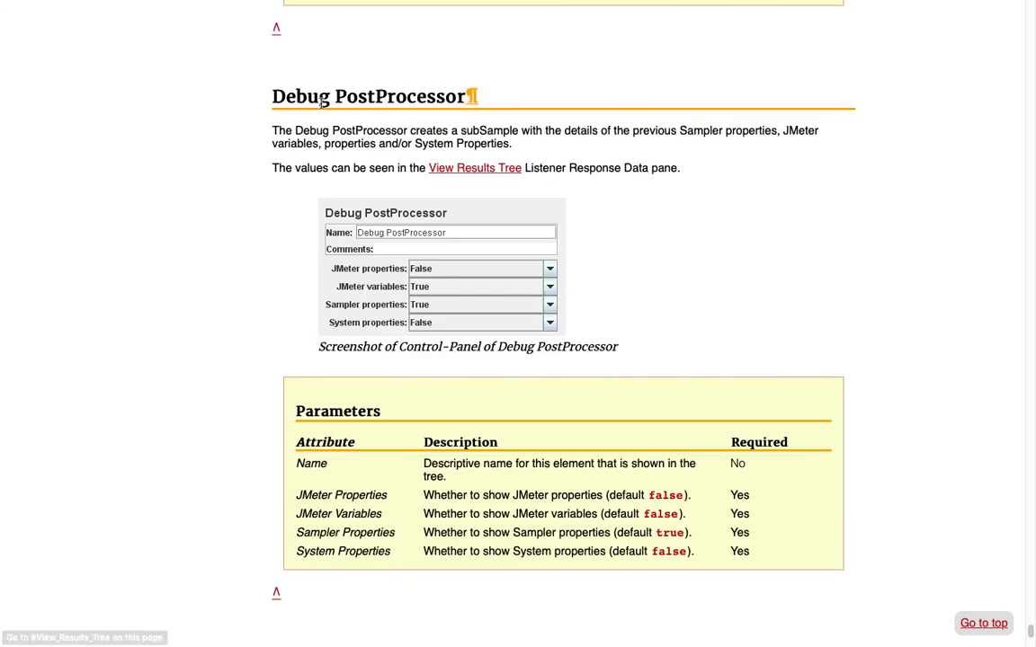